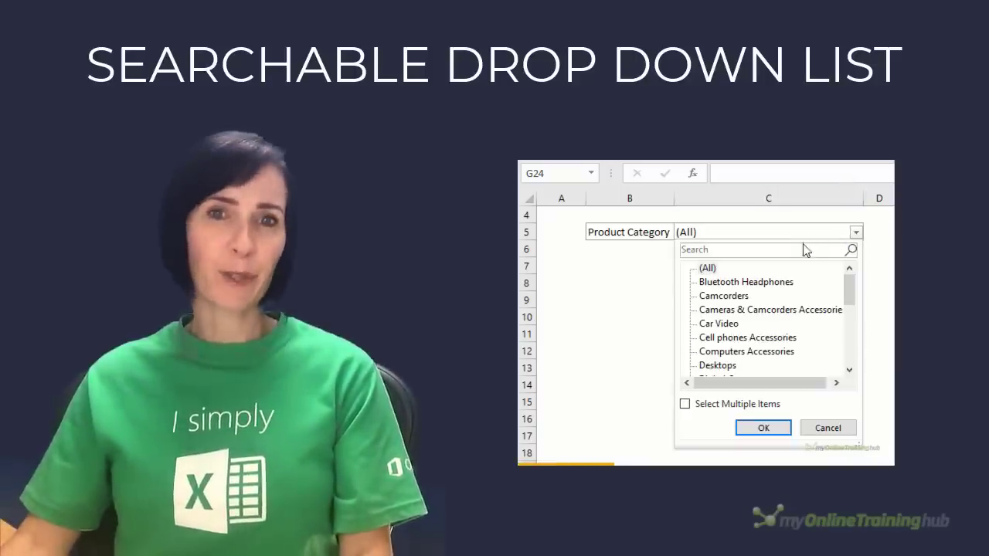
Search the Product Category filter for "cam" and choose Cameras & Camcorders Accessories.
{"action": "left_click", "coordinate": [797, 250]}
{"action": "type", "text": "cam"}
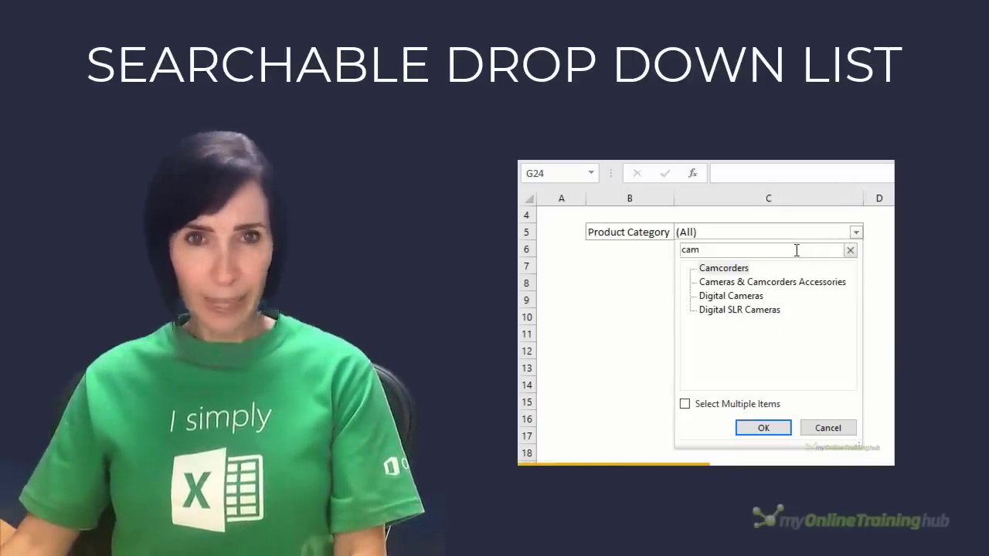
{"action": "left_click", "coordinate": [772, 283]}
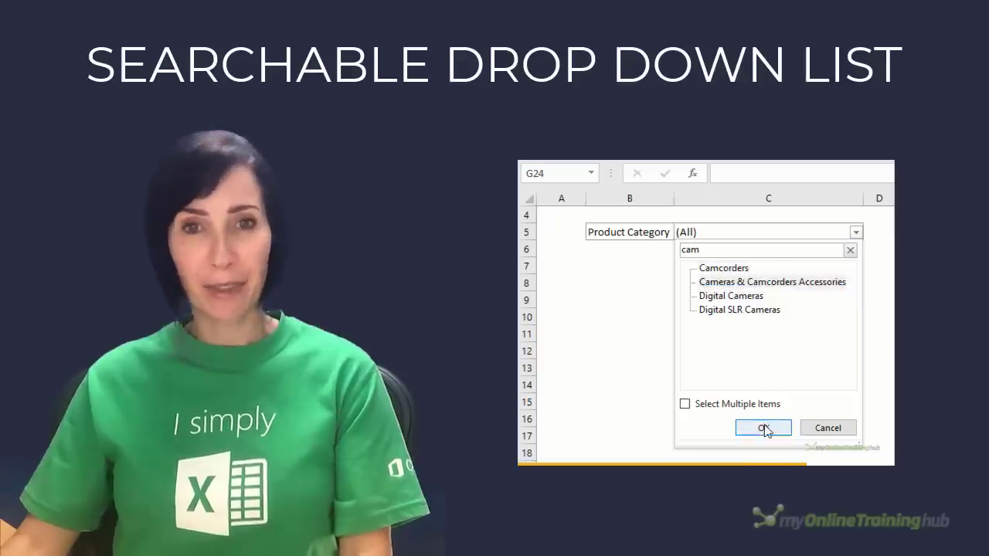
{"action": "left_click", "coordinate": [764, 428]}
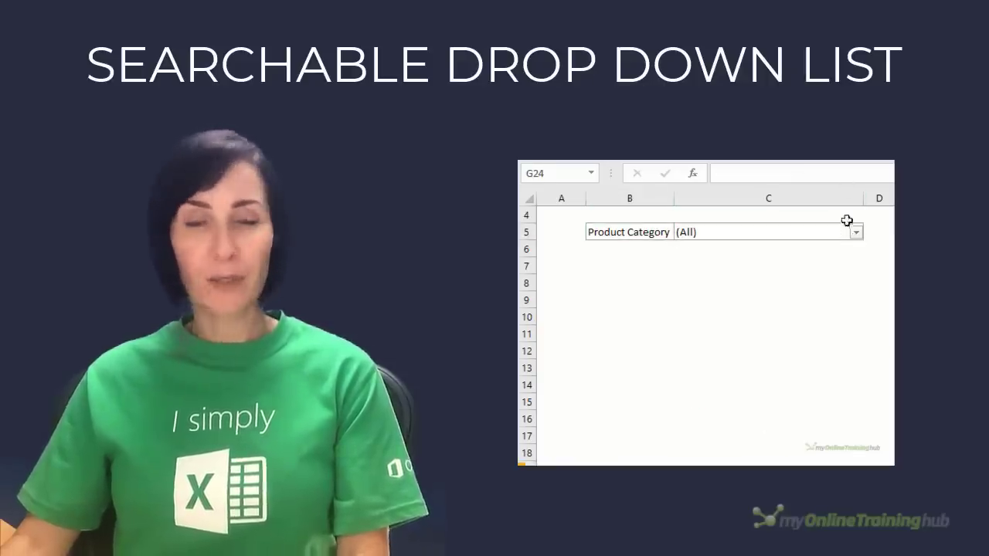
{"action": "left_click", "coordinate": [856, 233]}
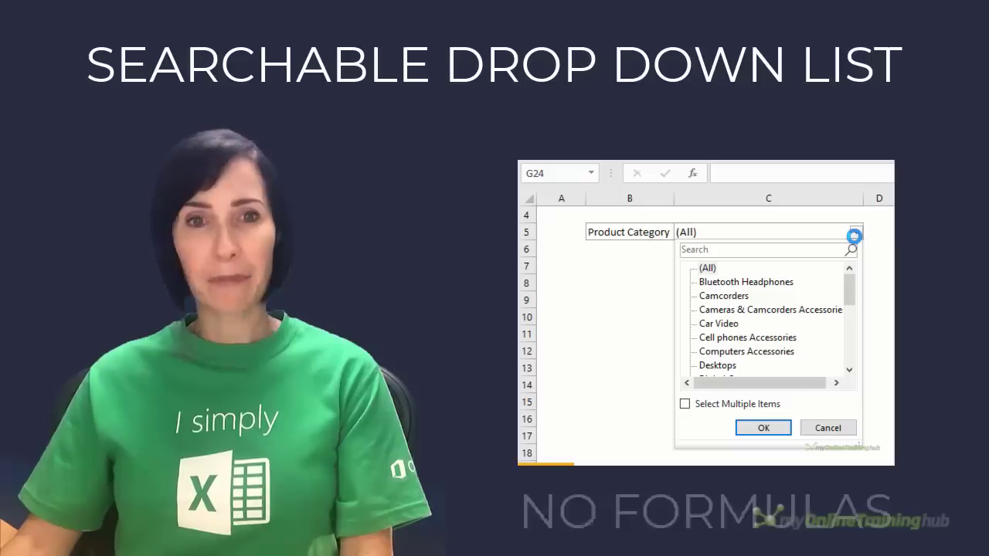
{"action": "left_click", "coordinate": [800, 248]}
{"action": "type", "text": "cam"}
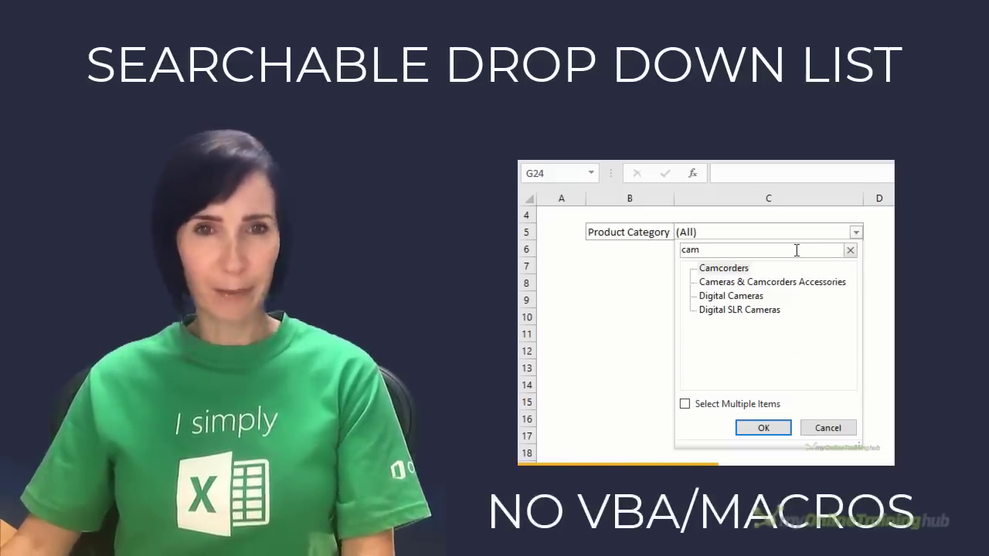
{"action": "left_click", "coordinate": [766, 282]}
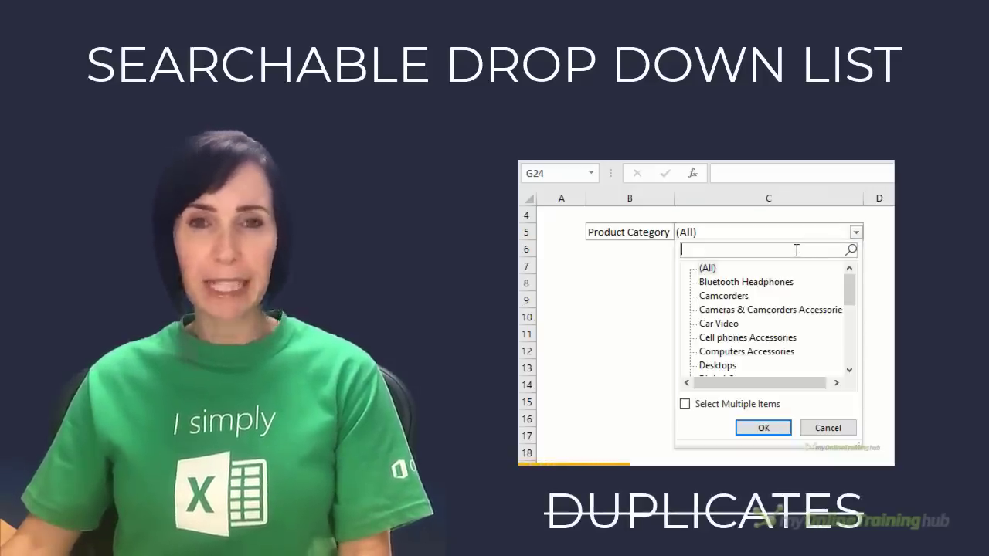
{"action": "type", "text": "cam"}
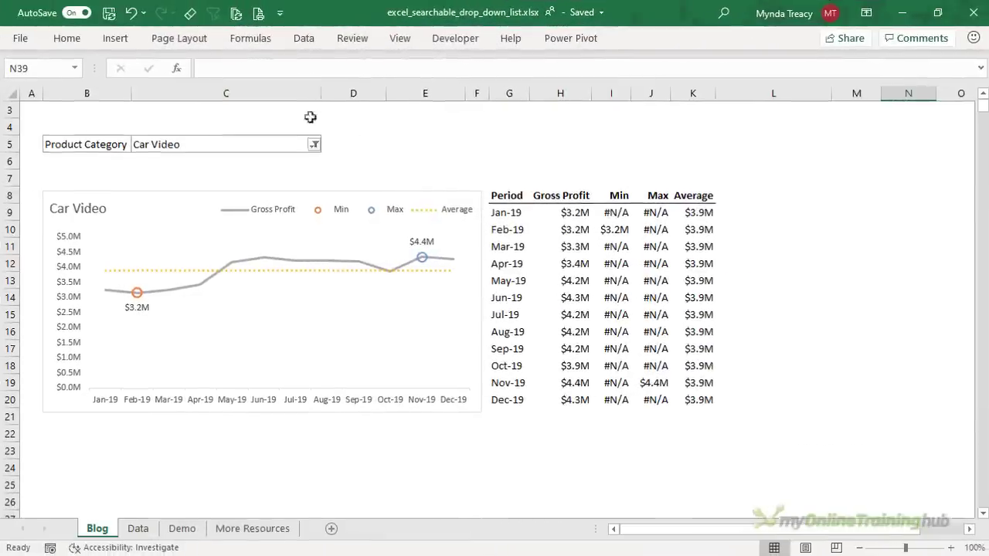
Enlarge the Product Category filter list, search it for "cam" and filter the report to Digital Cameras.
{"action": "left_click", "coordinate": [369, 172]}
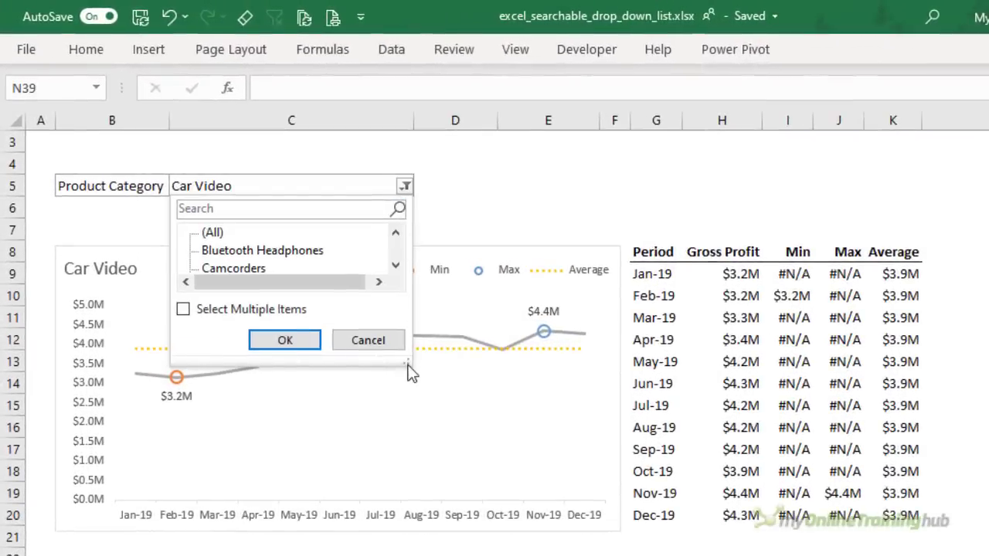
{"action": "left_click_drag", "start_coordinate": [407, 366], "coordinate": [437, 452]}
{"action": "left_click", "coordinate": [260, 212]}
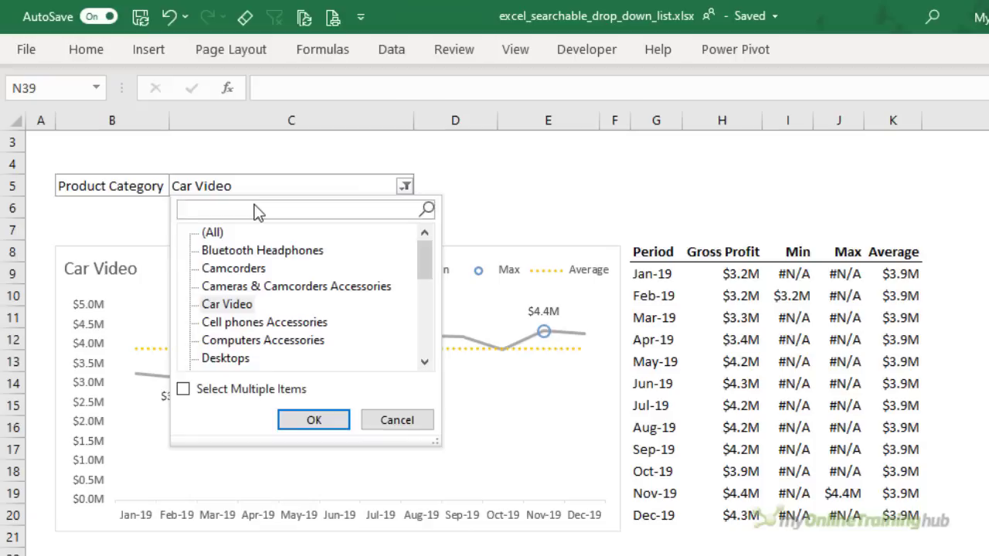
{"action": "type", "text": "cam"}
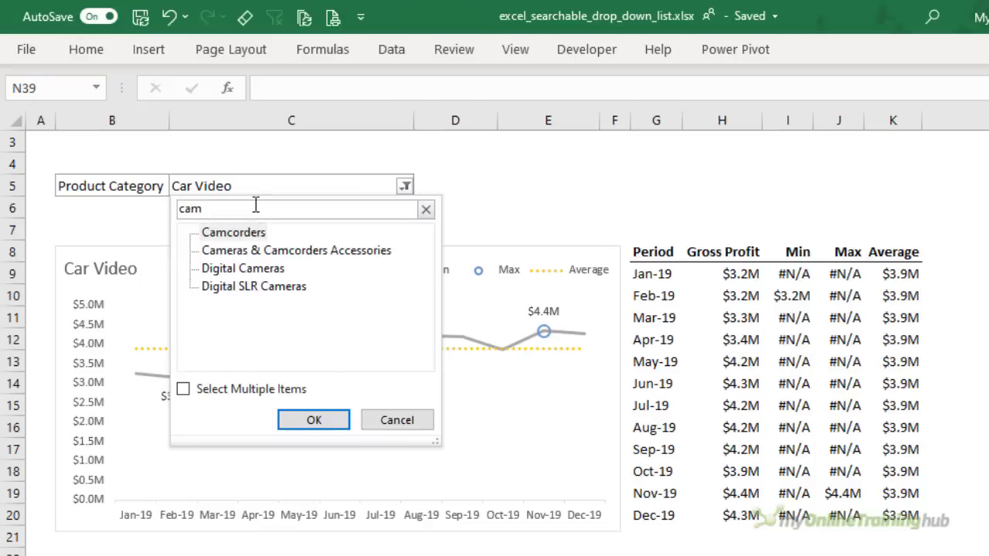
{"action": "left_click", "coordinate": [272, 268]}
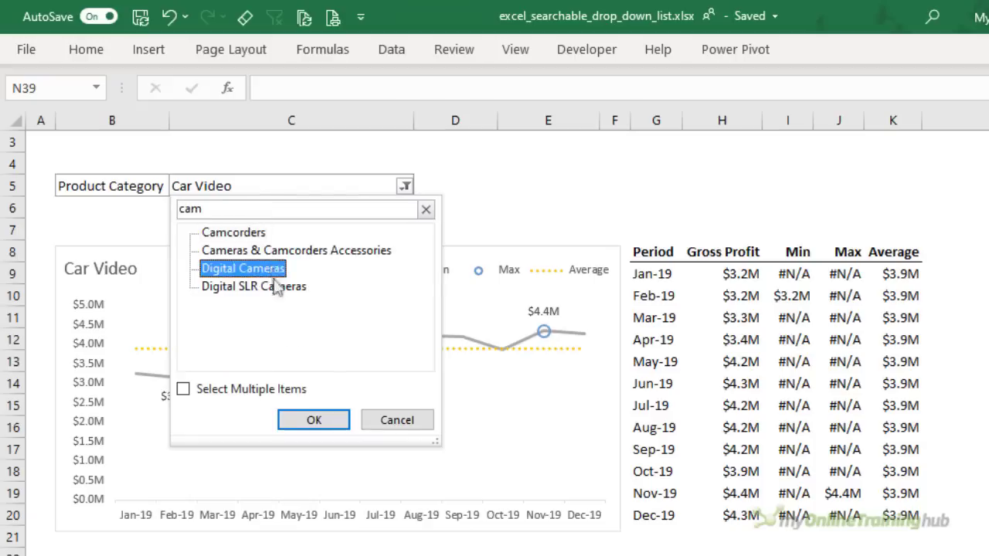
{"action": "left_click", "coordinate": [307, 424]}
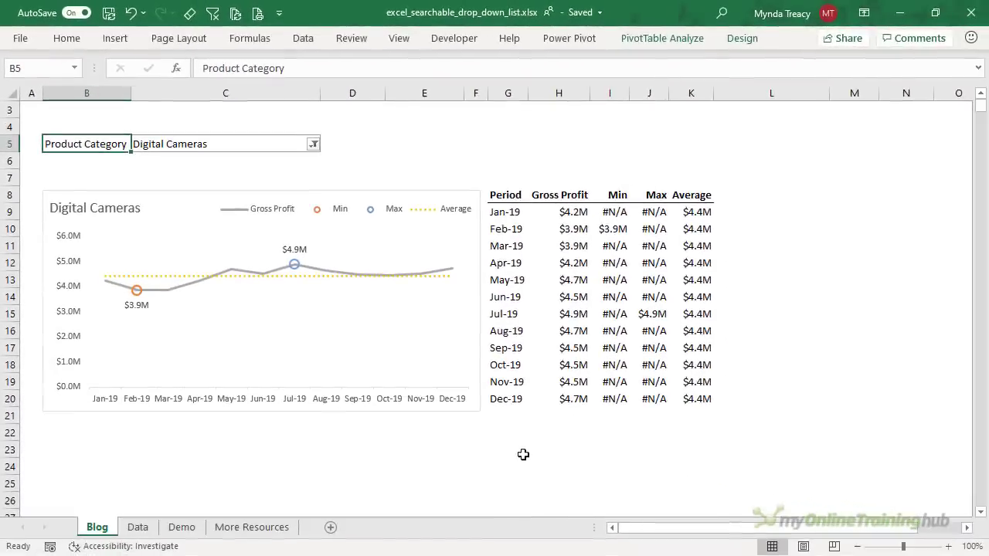
Examine the source table on the Data sheet, highlighting its Product Category column.
{"action": "left_click", "coordinate": [138, 526]}
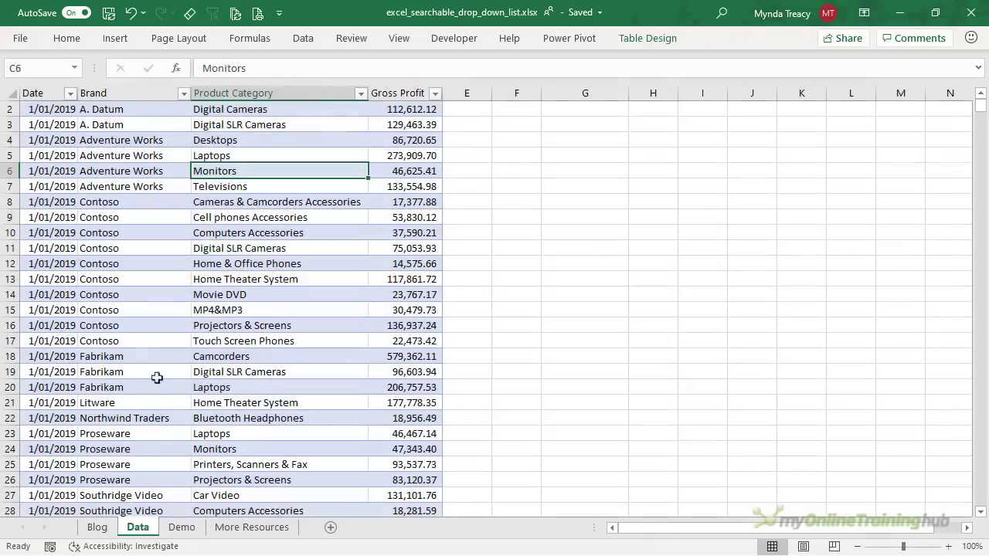
{"action": "scroll", "coordinate": [181, 187], "scroll_direction": "up", "scroll_amount": 1}
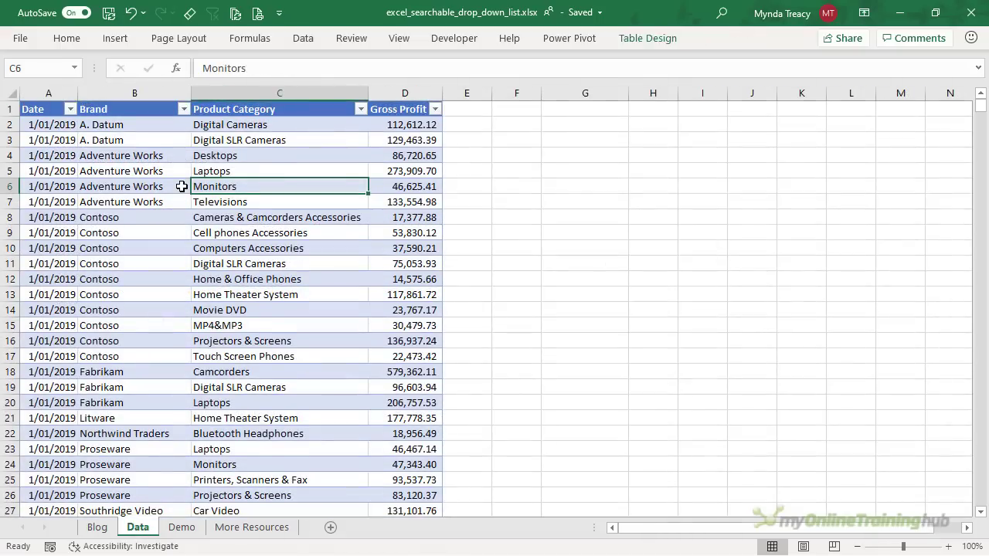
{"action": "left_click", "coordinate": [286, 100]}
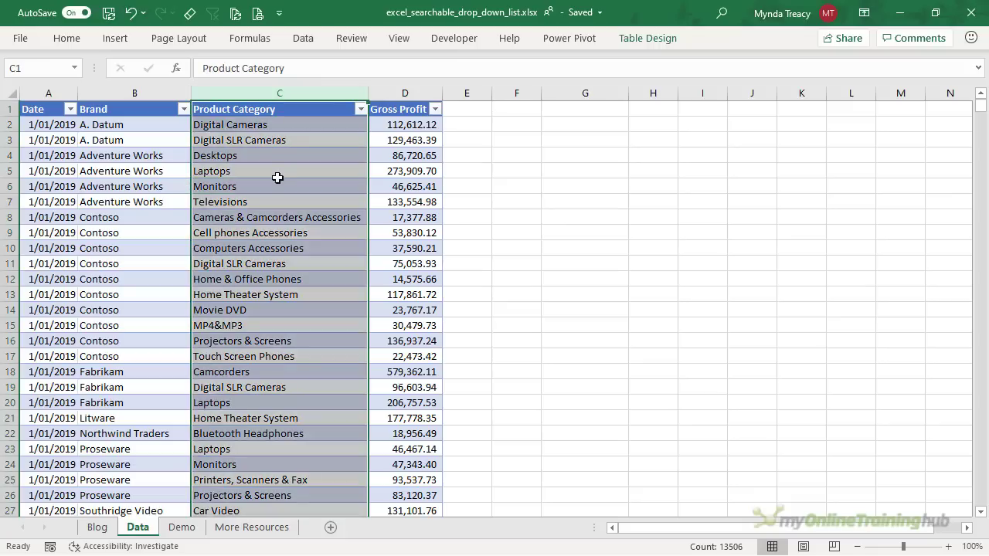
Create a PivotTable from Table2 on the existing Demo worksheet, placed at cell B5.
{"action": "left_click", "coordinate": [278, 178]}
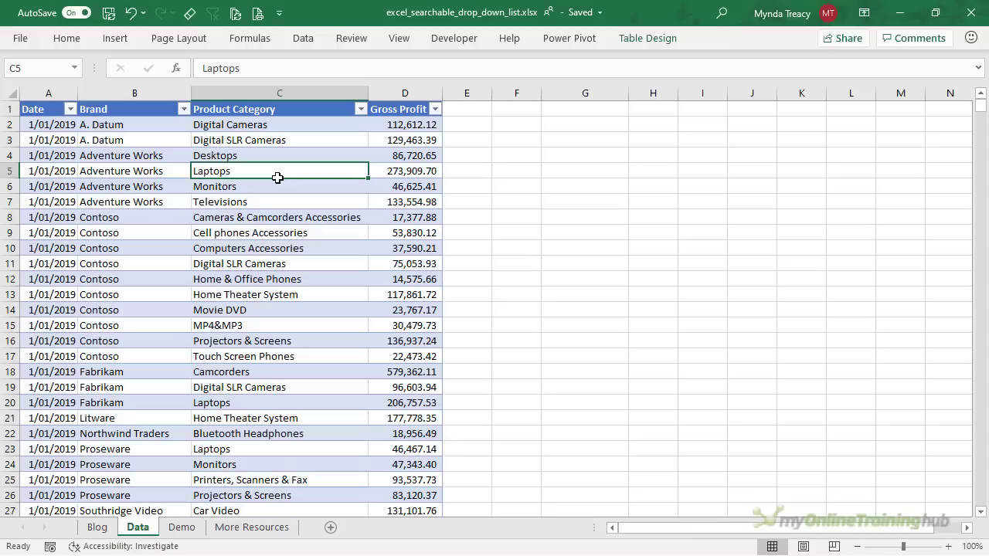
{"action": "left_click", "coordinate": [116, 39]}
{"action": "left_click", "coordinate": [28, 76]}
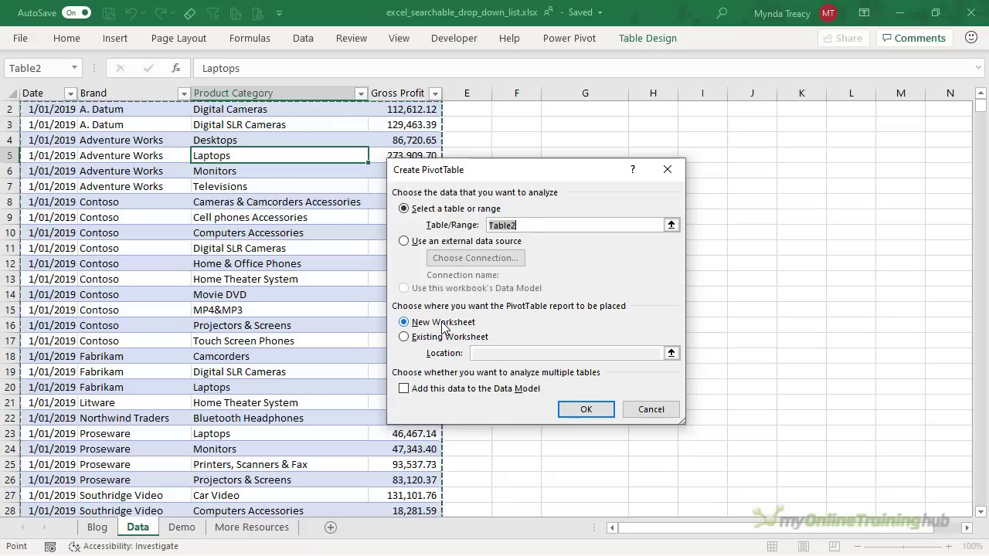
{"action": "left_click", "coordinate": [409, 338]}
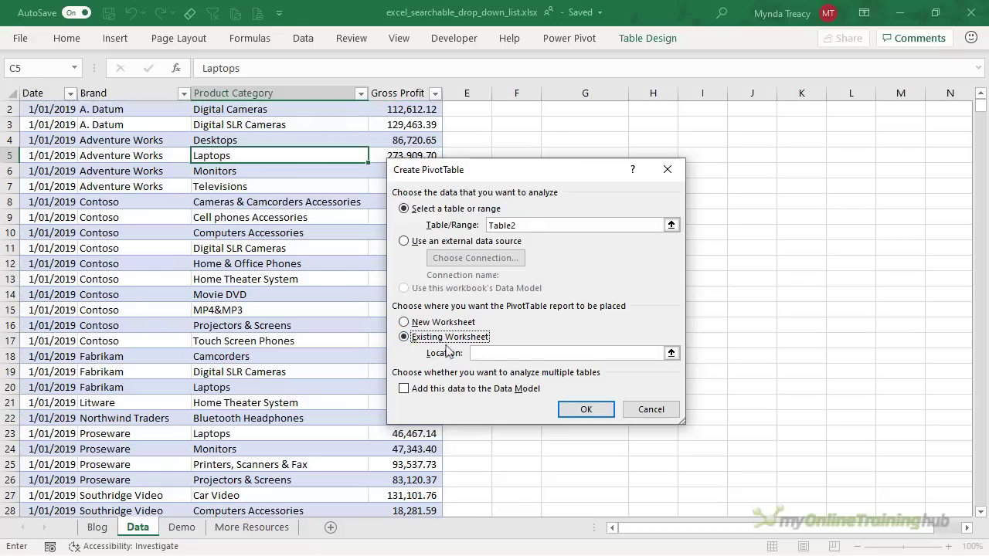
{"action": "left_click", "coordinate": [482, 353]}
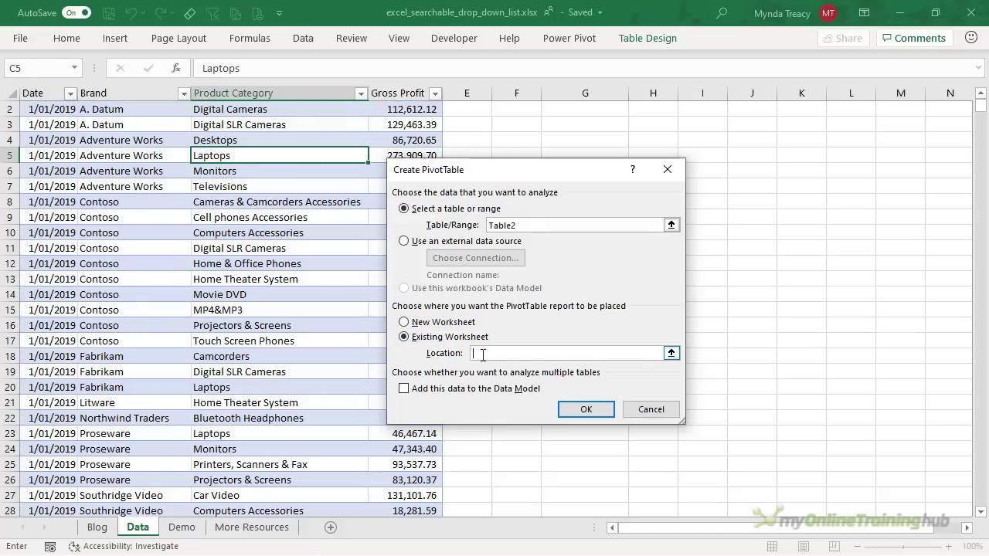
{"action": "left_click", "coordinate": [180, 526]}
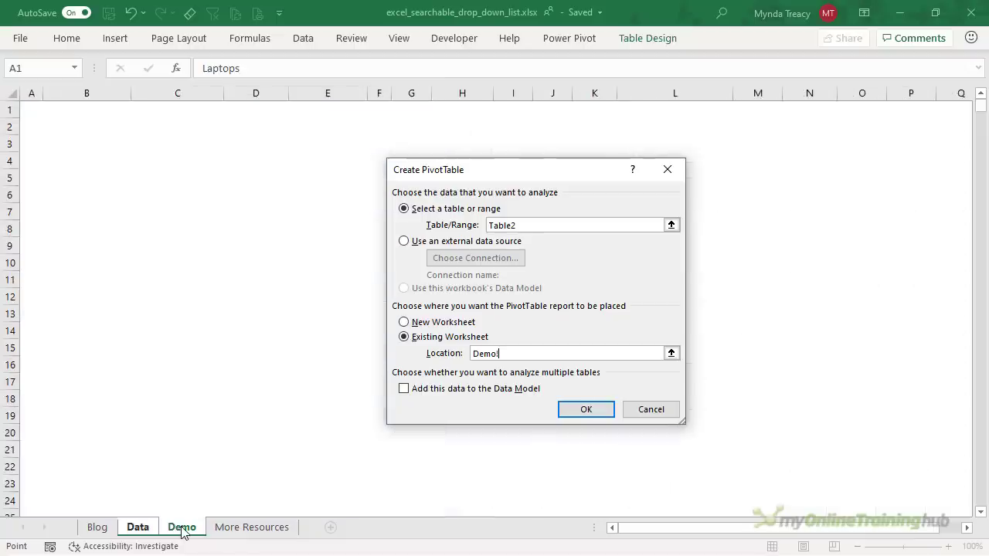
{"action": "left_click", "coordinate": [90, 178]}
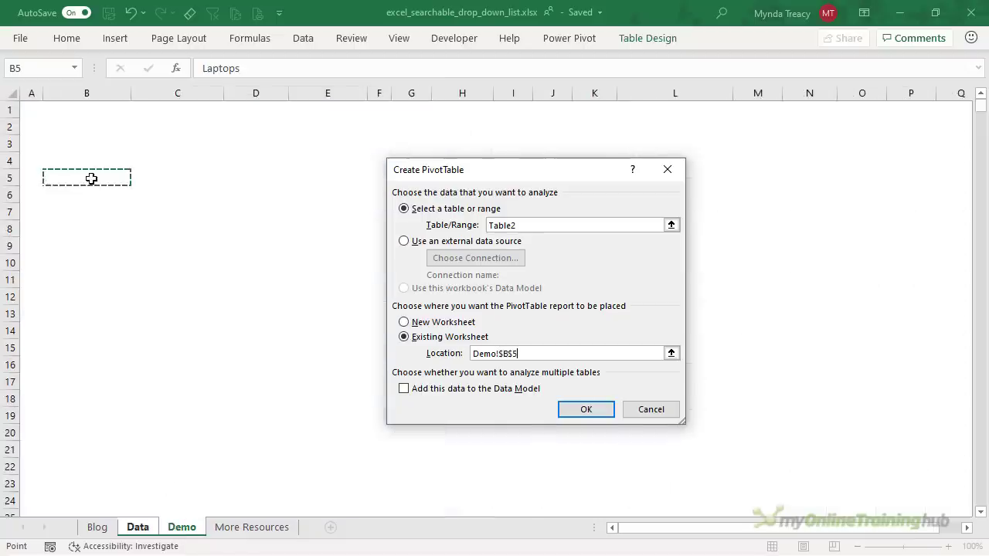
{"action": "left_click", "coordinate": [589, 411]}
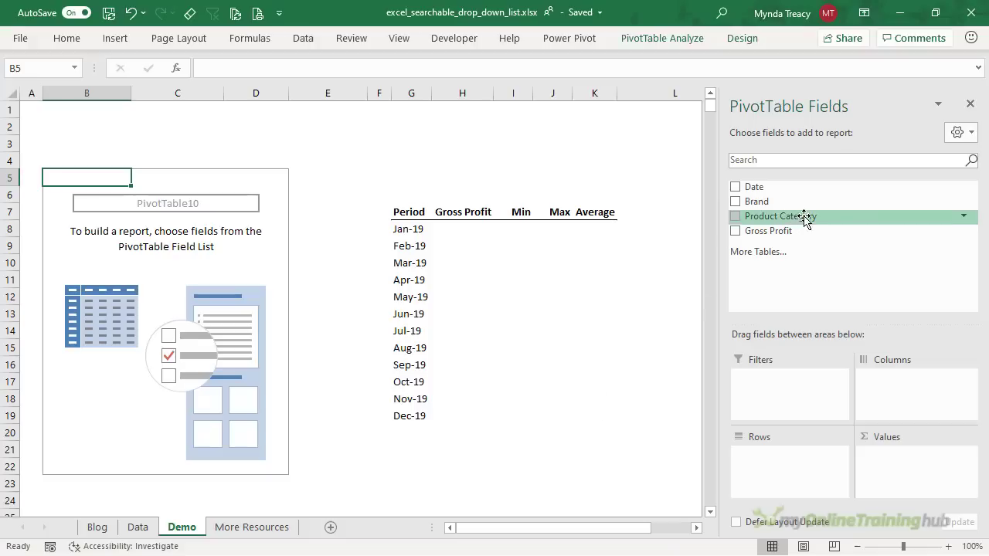
Add Product Category as the PivotTable's report filter and check its enlarged list of categories without changing the selection.
{"action": "left_click_drag", "start_coordinate": [804, 218], "coordinate": [806, 382]}
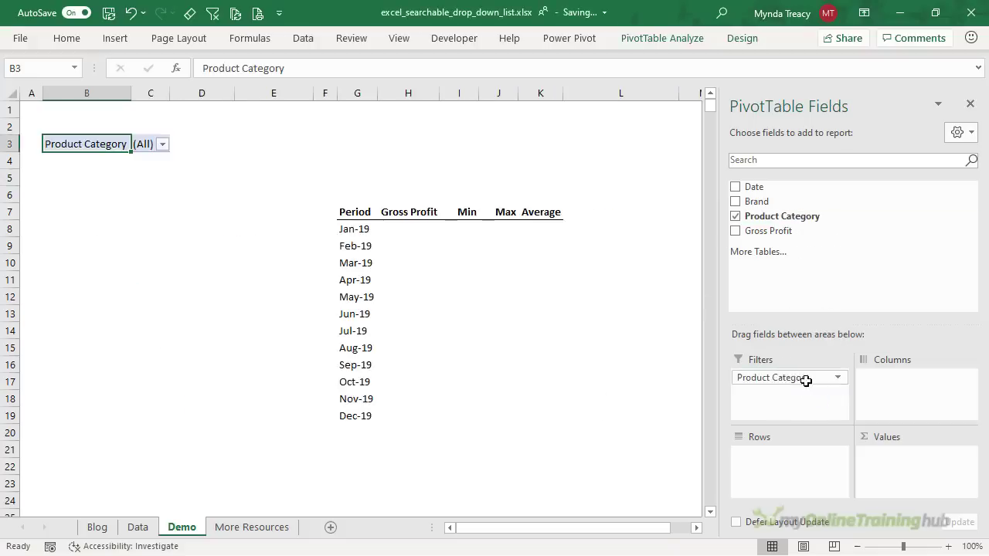
{"action": "left_click", "coordinate": [162, 145]}
{"action": "left_click_drag", "start_coordinate": [186, 280], "coordinate": [294, 378]}
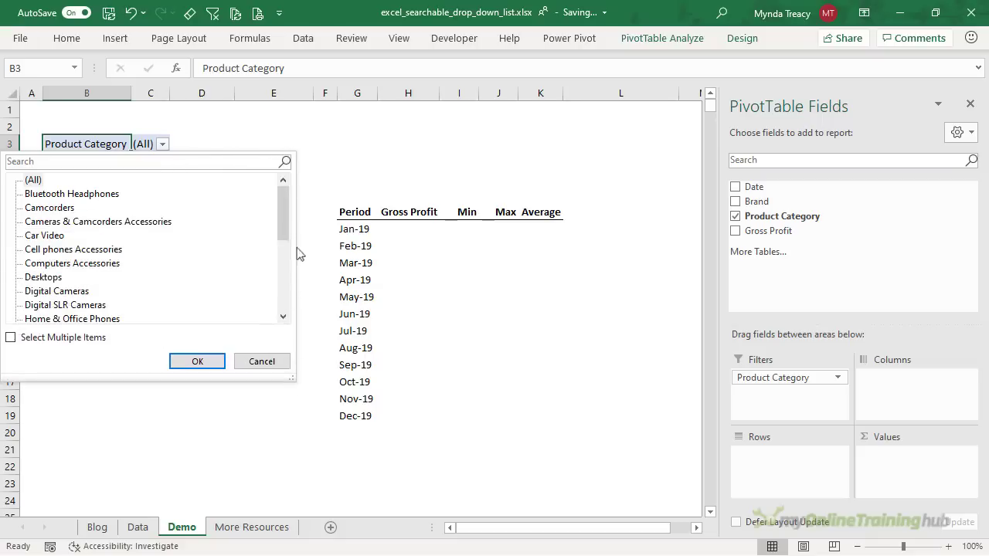
{"action": "mouse_move", "coordinate": [284, 214]}
{"action": "left_mouse_down"}
{"action": "mouse_move", "coordinate": [285, 258]}
{"action": "mouse_move", "coordinate": [287, 214]}
{"action": "left_mouse_up"}
{"action": "left_click", "coordinate": [29, 182]}
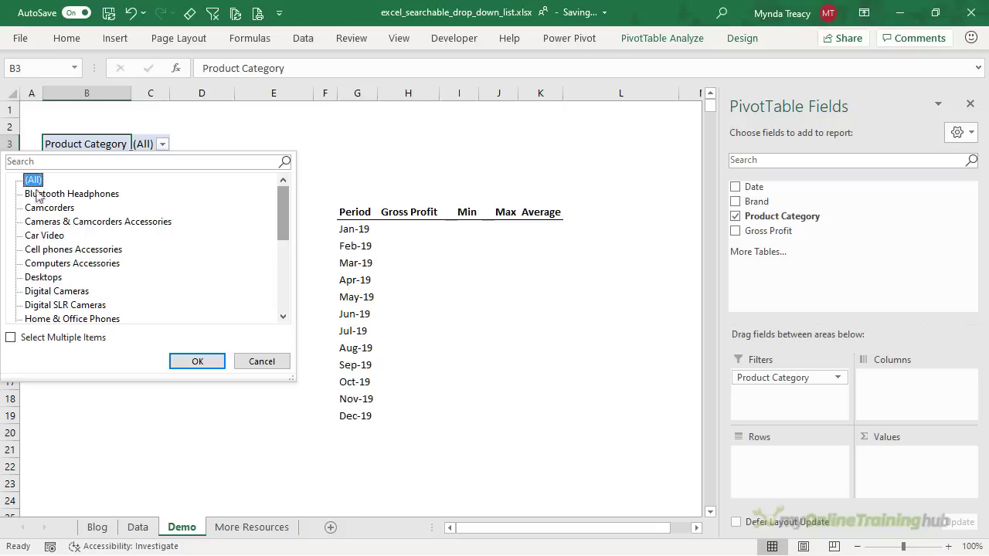
{"action": "left_click", "coordinate": [261, 361]}
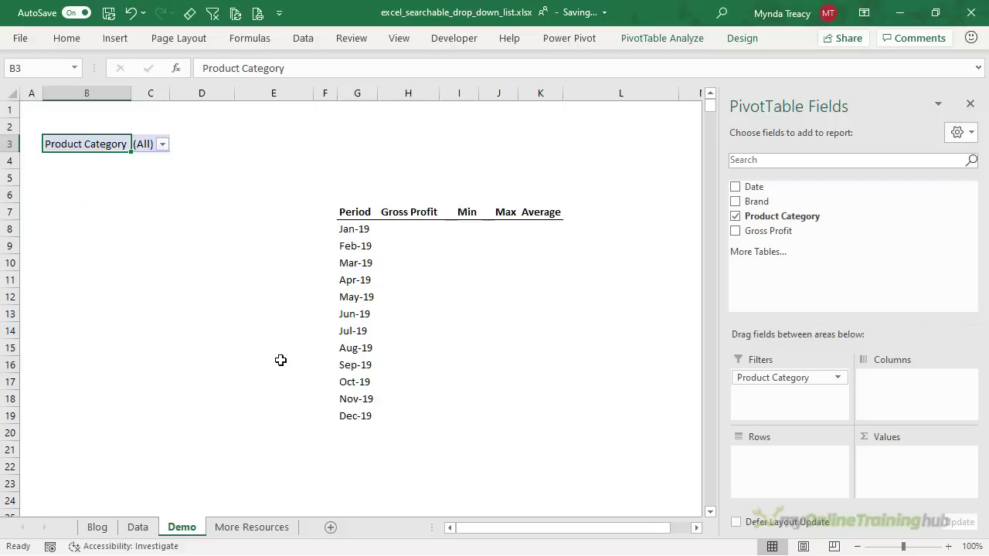
Apply the plain, uncoloured first Light style to the PivotTable.
{"action": "left_click", "coordinate": [743, 39]}
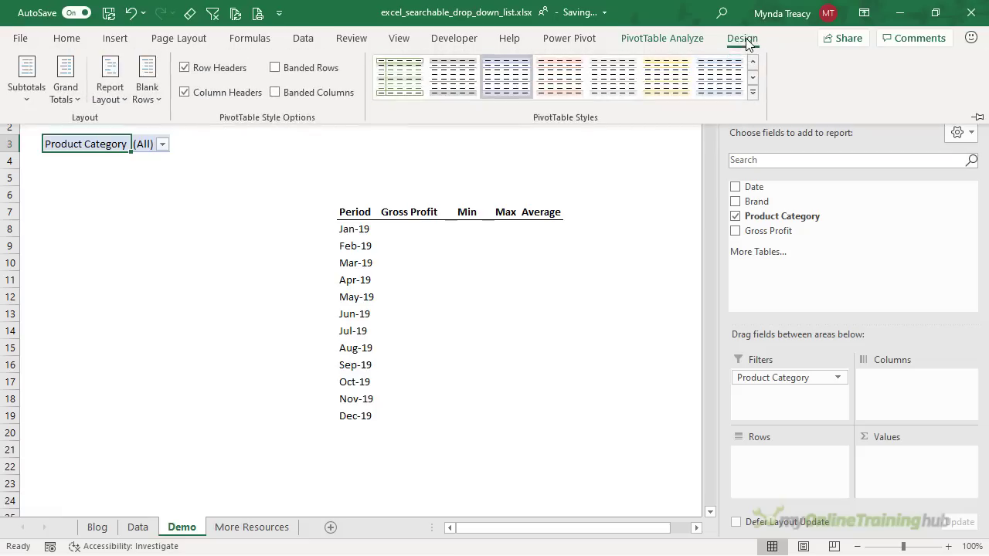
{"action": "left_click", "coordinate": [755, 92]}
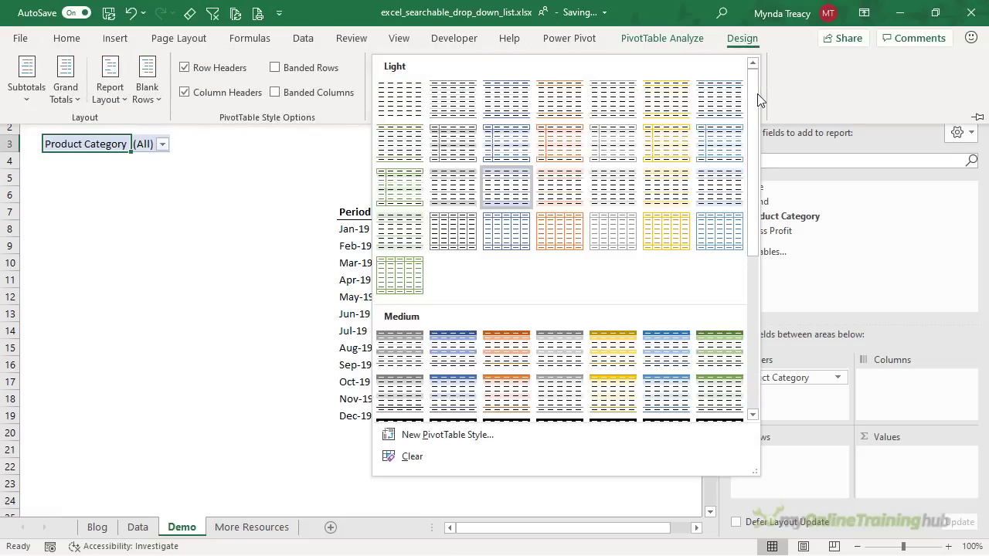
{"action": "left_click", "coordinate": [417, 102]}
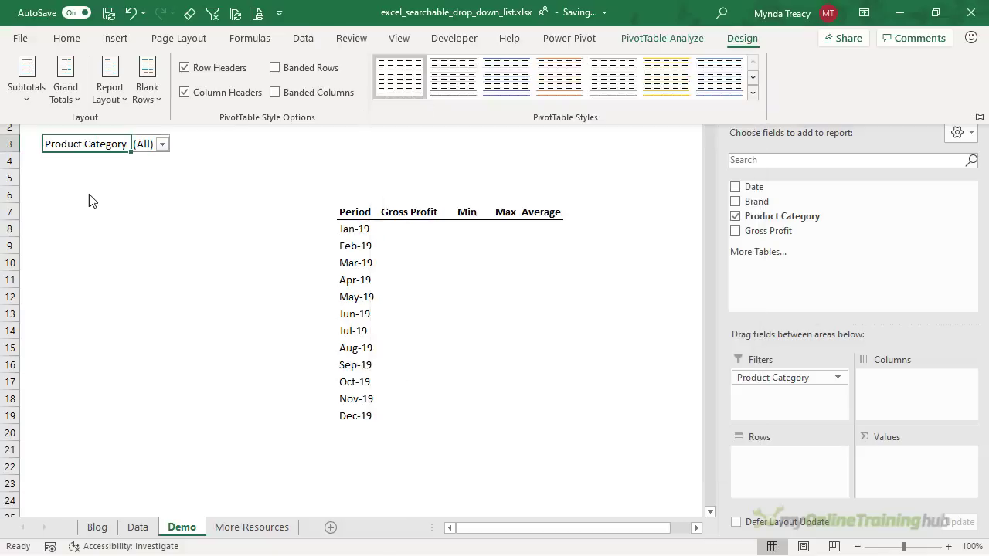
{"action": "key", "text": "Down"}
{"action": "left_click", "coordinate": [107, 143]}
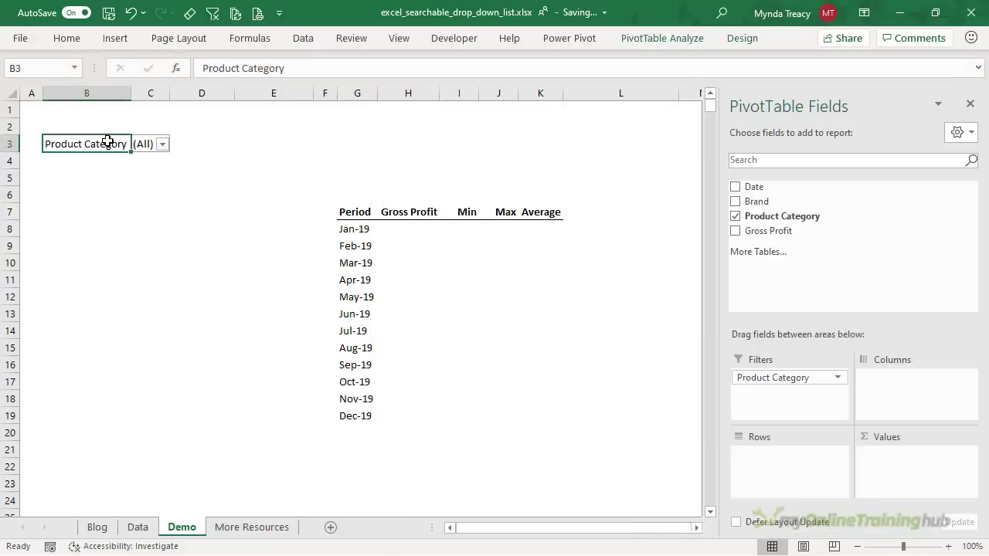
{"action": "left_click", "coordinate": [735, 40]}
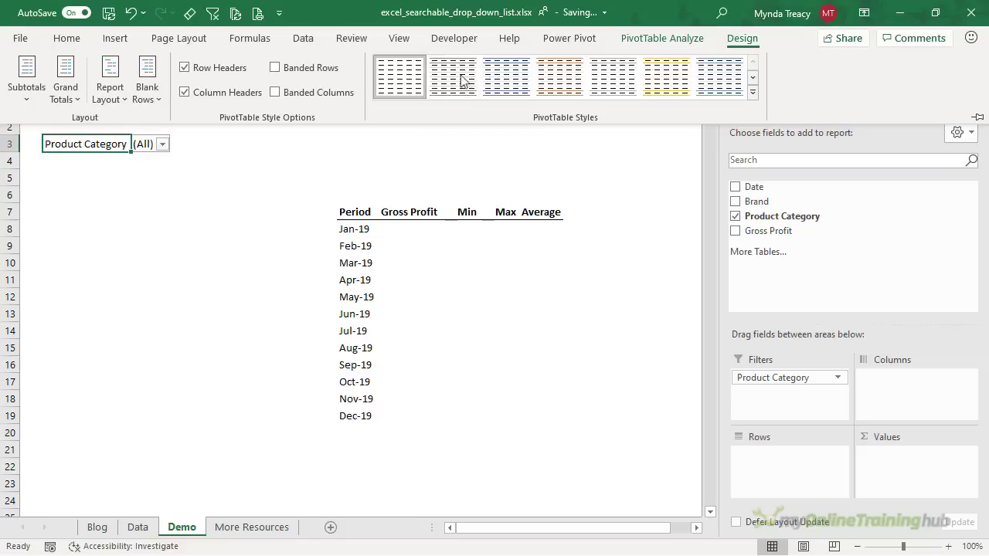
{"action": "right_click", "coordinate": [460, 78]}
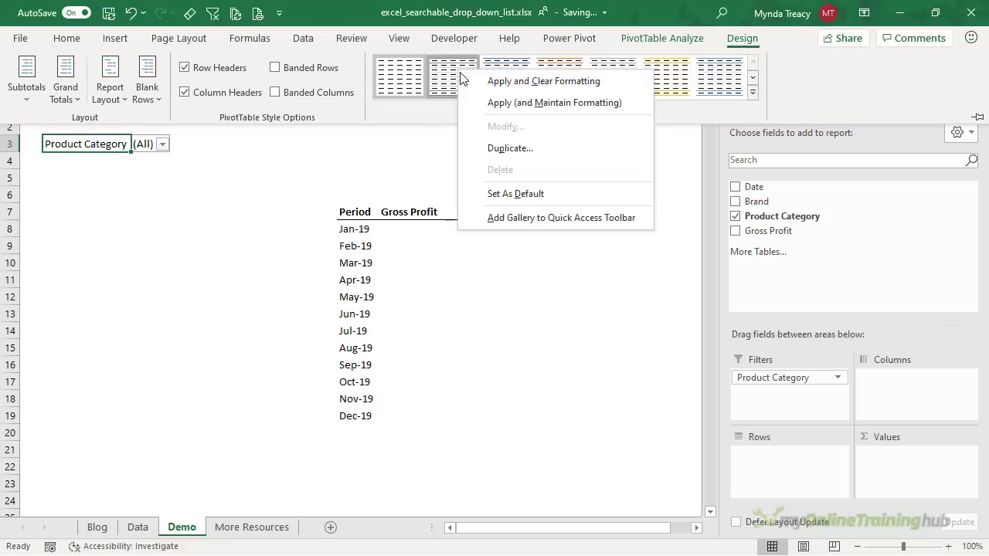
{"action": "left_click", "coordinate": [546, 150]}
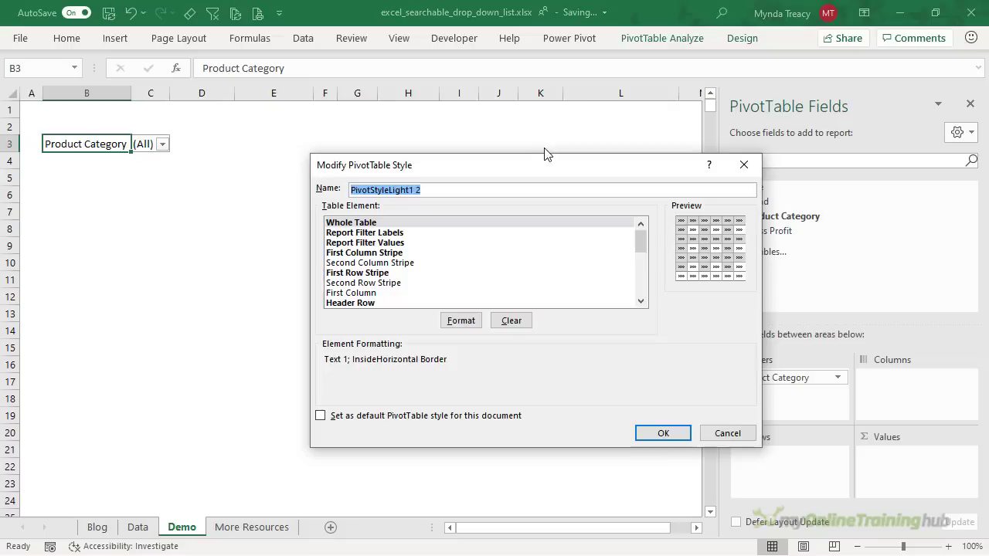
{"action": "left_click", "coordinate": [460, 320]}
{"action": "left_click", "coordinate": [706, 433]}
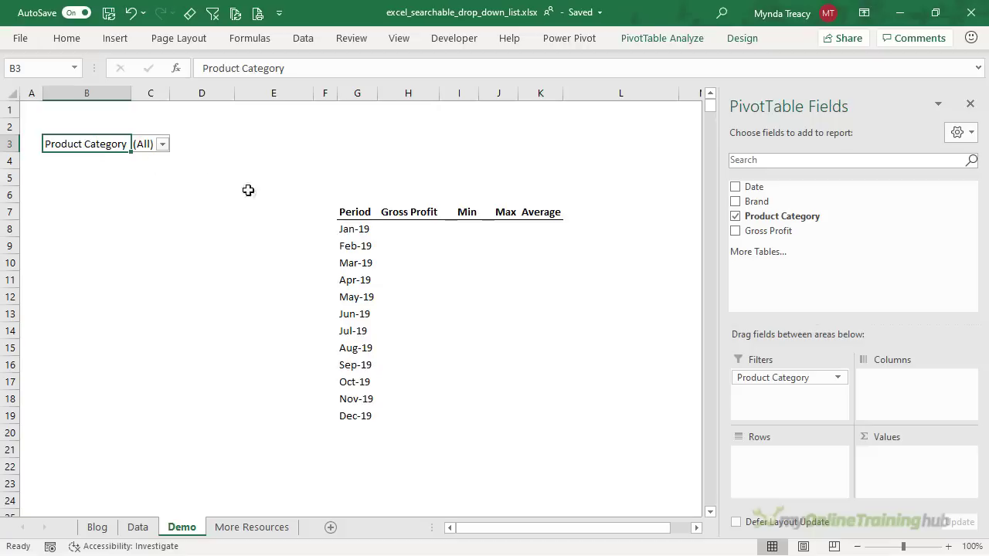
Examine the empty report range beside the periods and the date stored in the Jan-19 period cell.
{"action": "left_click", "coordinate": [400, 229]}
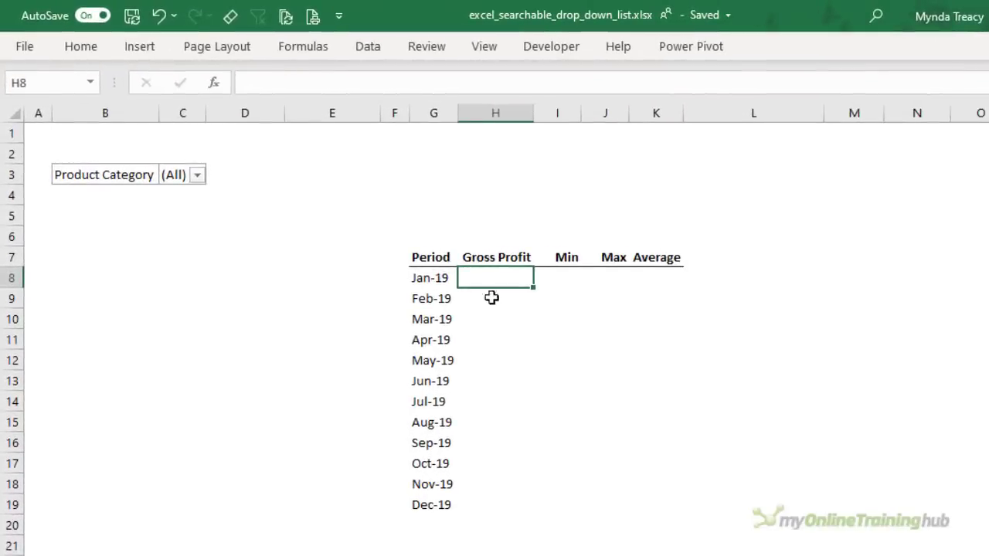
{"action": "left_click_drag", "start_coordinate": [497, 277], "coordinate": [671, 527]}
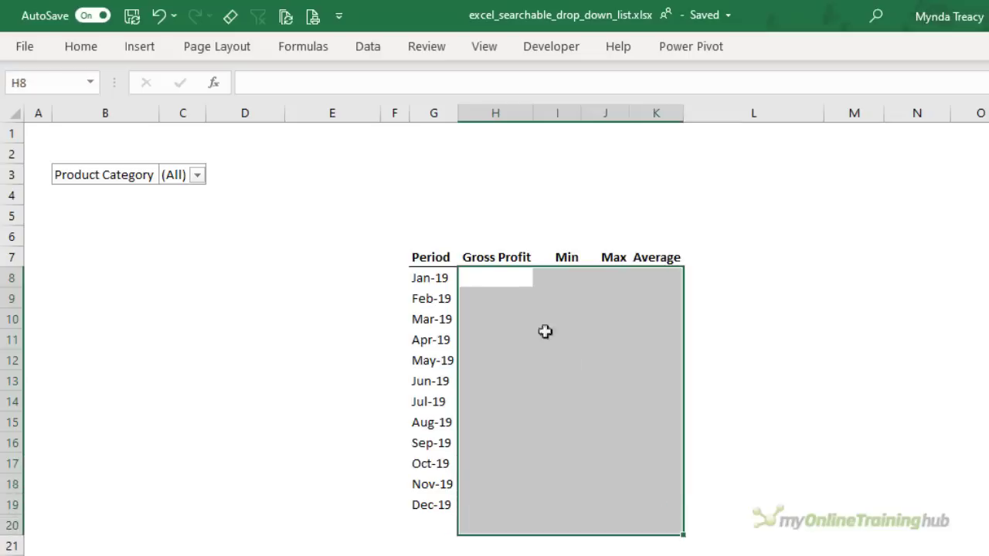
{"action": "left_click", "coordinate": [518, 290]}
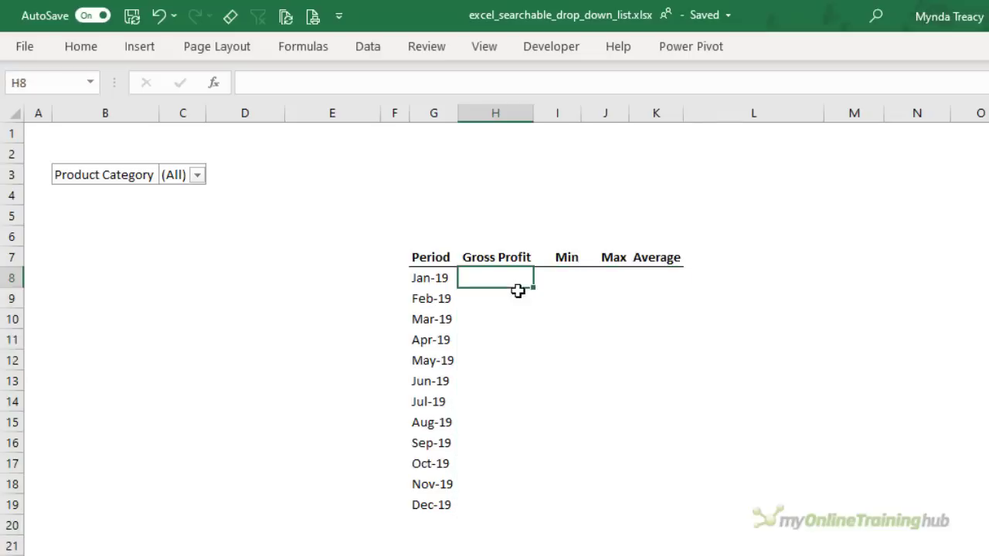
{"action": "left_click", "coordinate": [448, 278]}
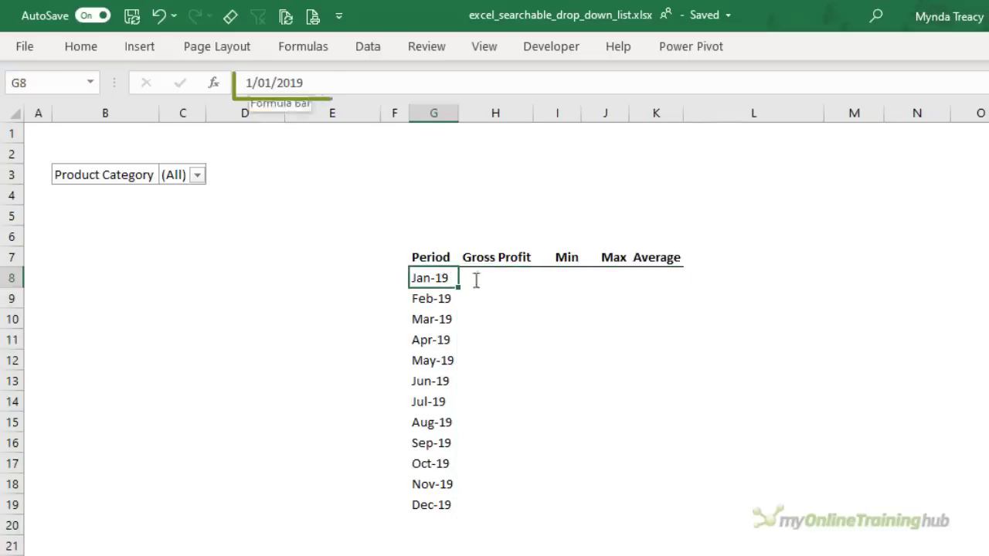
{"action": "left_click", "coordinate": [484, 280]}
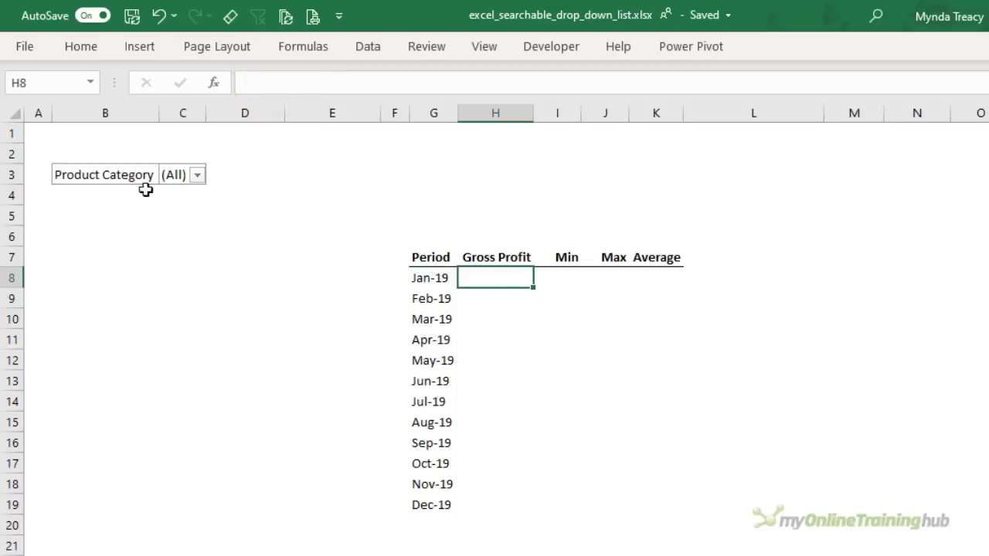
Filter the PivotTable's Product Category to Bluetooth Headphones.
{"action": "left_click", "coordinate": [196, 178]}
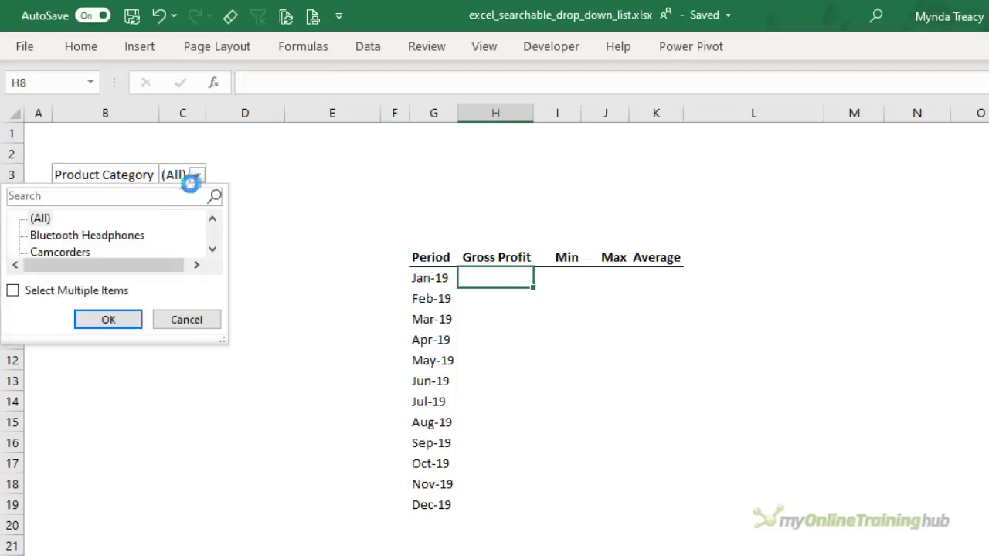
{"action": "left_click", "coordinate": [132, 235]}
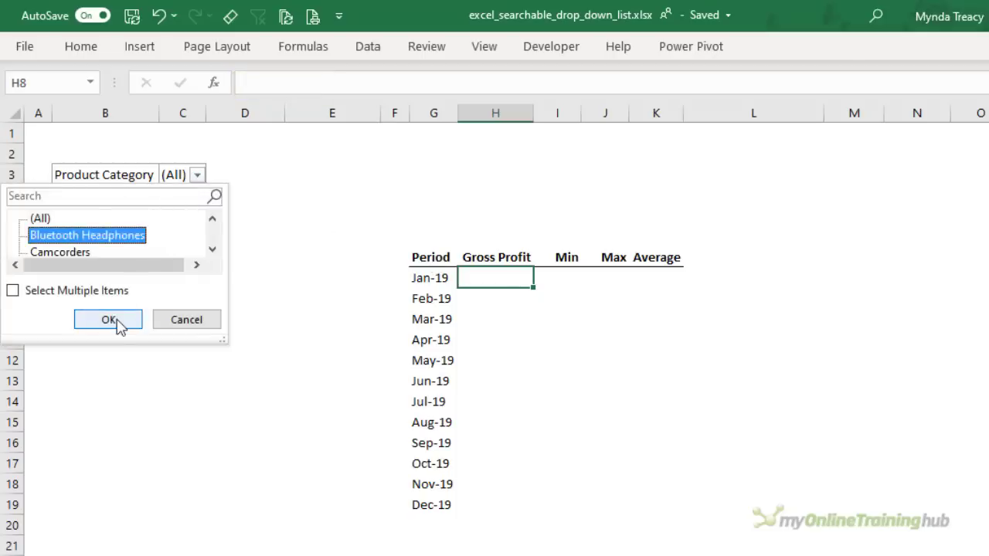
{"action": "left_click", "coordinate": [111, 319]}
Start an IF formula in H8 that tests whether the absolute reference $C$3 equals "(All)".
{"action": "left_click", "coordinate": [595, 281]}
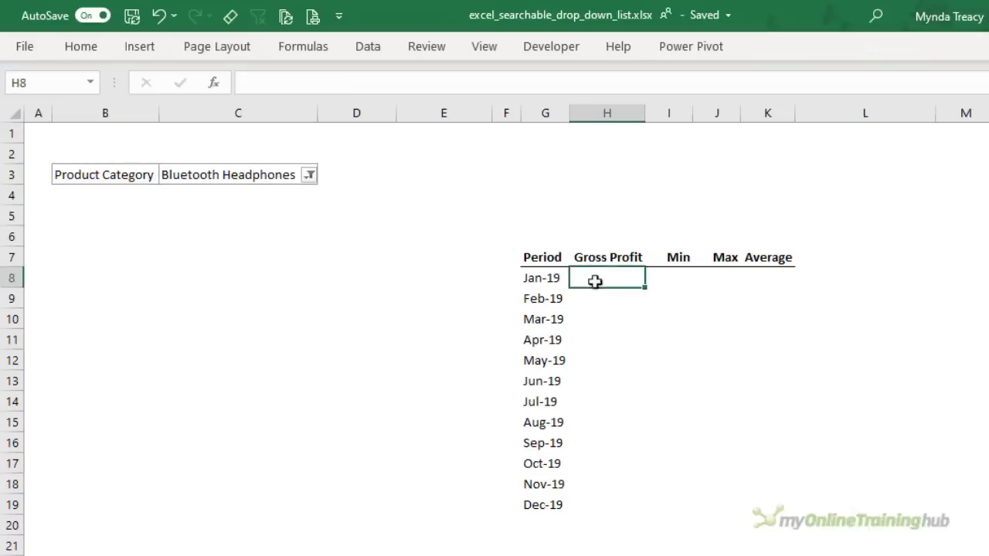
{"action": "type", "text": "=IF("}
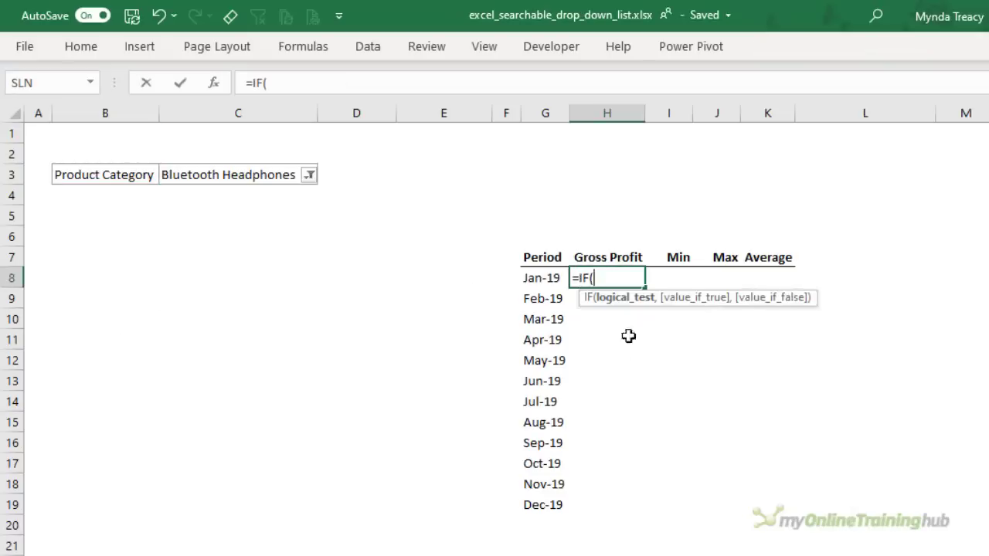
{"action": "left_click", "coordinate": [209, 175]}
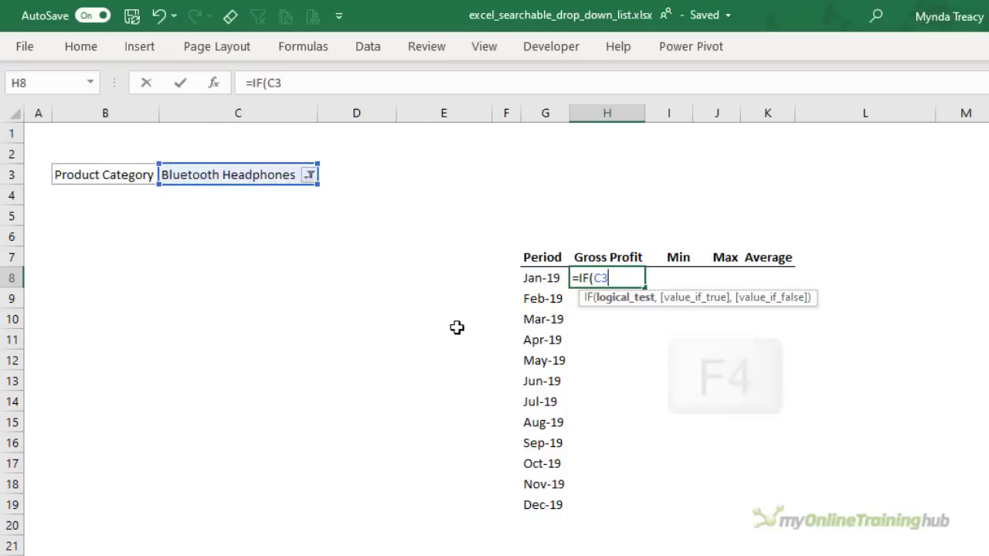
{"action": "key", "text": "F4"}
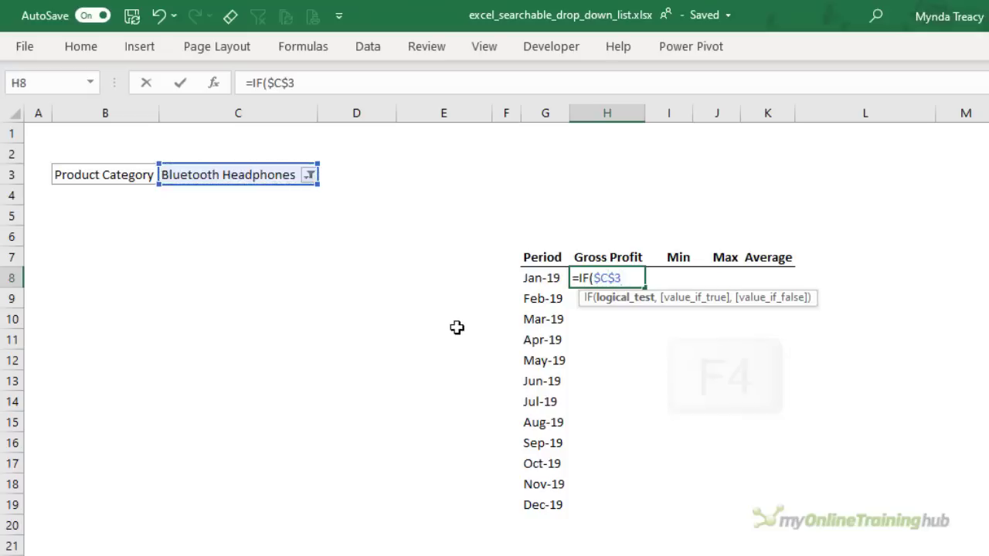
{"action": "type", "text": "="}
{"action": "type", "text": "\"(A"}
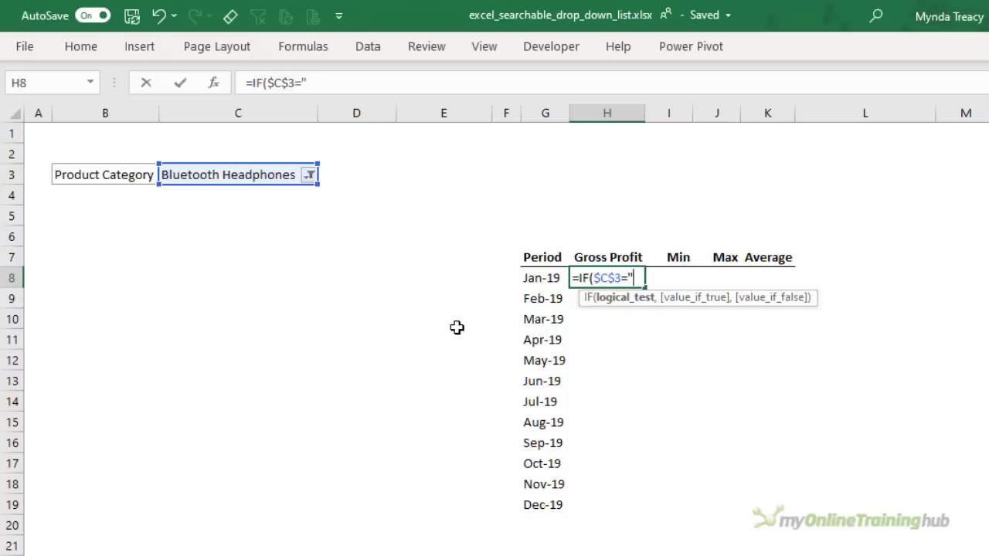
{"action": "type", "text": "ll)"}
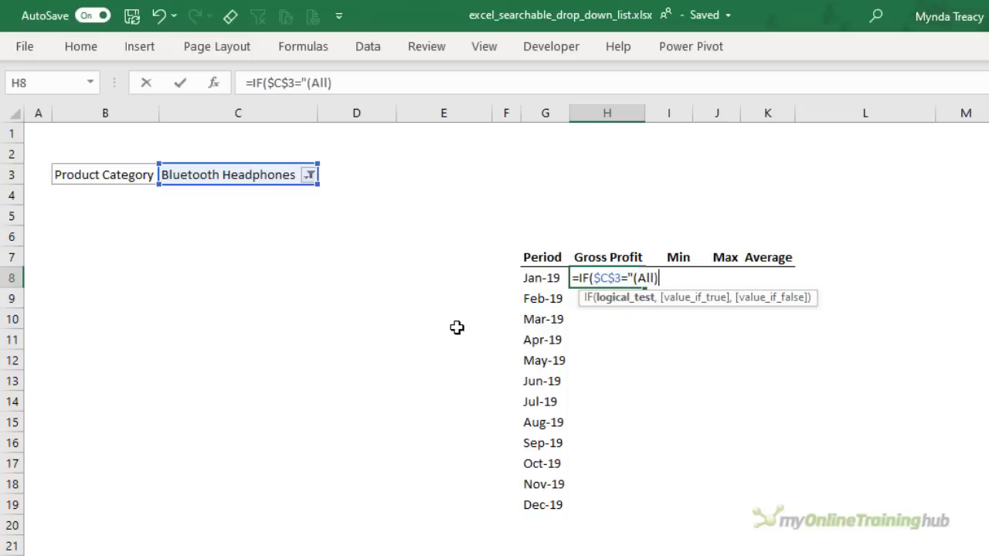
{"action": "type", "text": "\","}
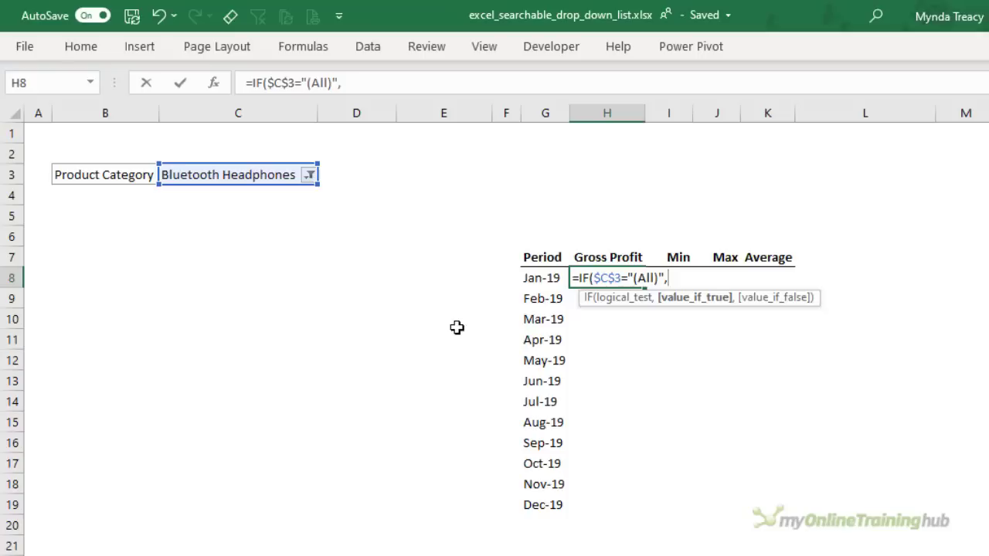
Add SUMIFS as the value-if-true argument, with Table2[Gross Profit] from the Data sheet as its sum range.
{"action": "type", "text": "sumif"}
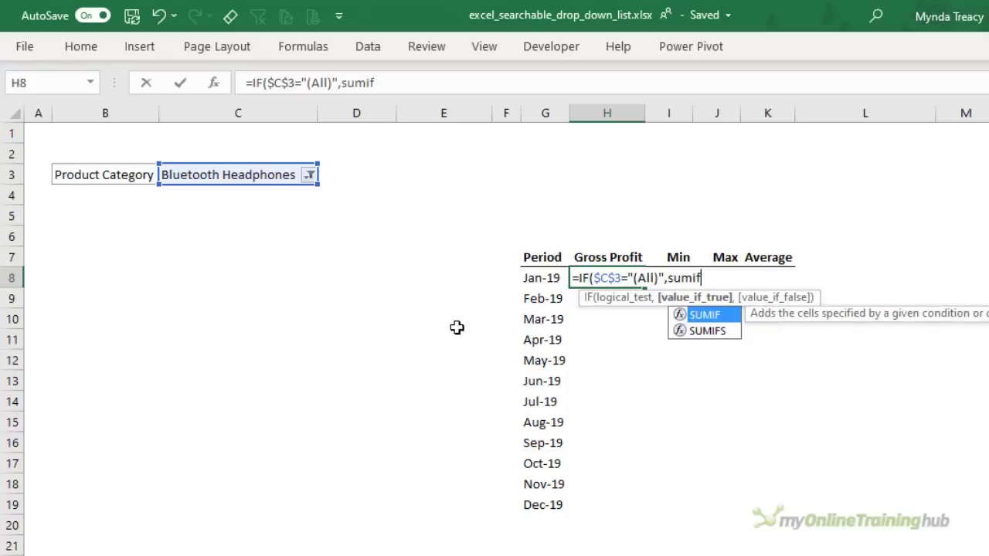
{"action": "key", "text": "Down"}
{"action": "key", "text": "Tab"}
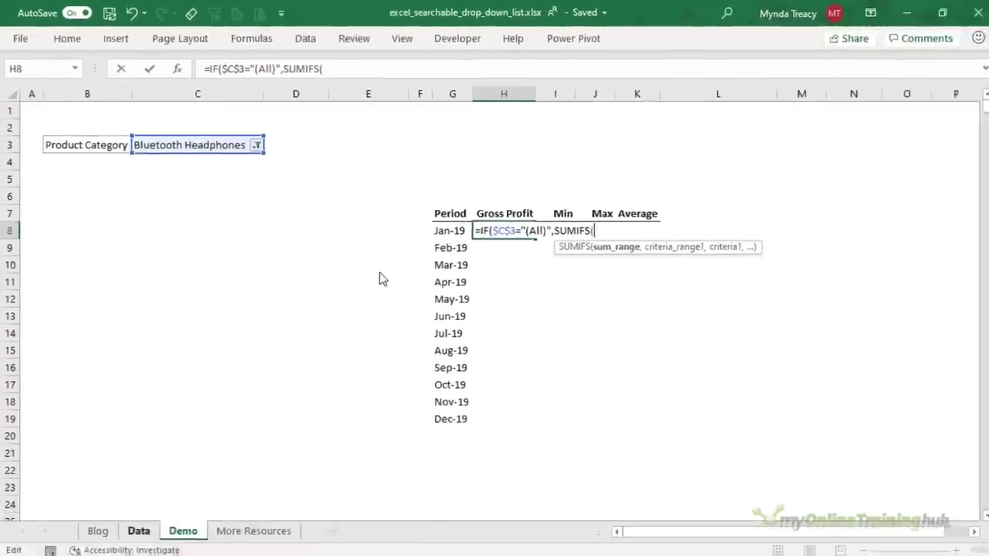
{"action": "left_click", "coordinate": [138, 527]}
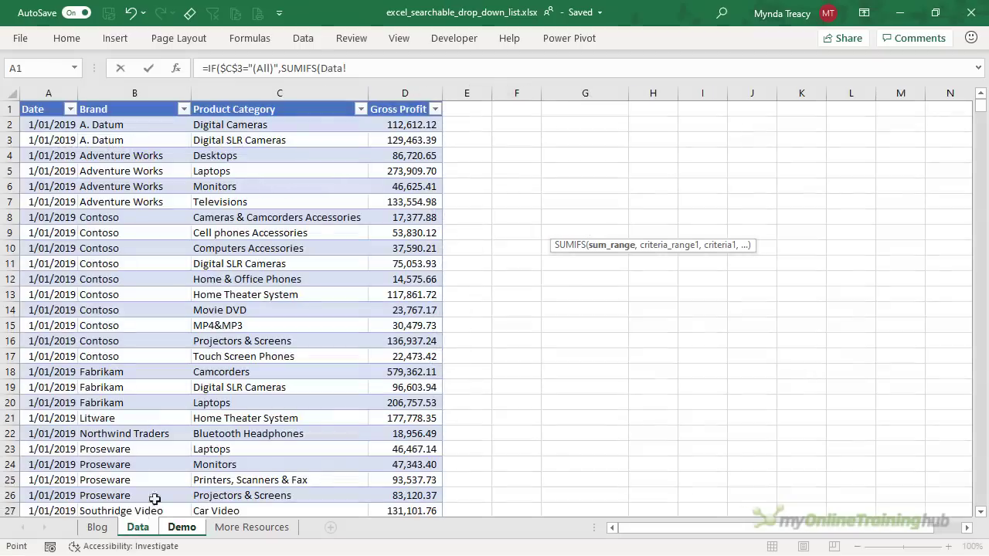
{"action": "left_click", "coordinate": [405, 105]}
{"action": "type", "text": ","}
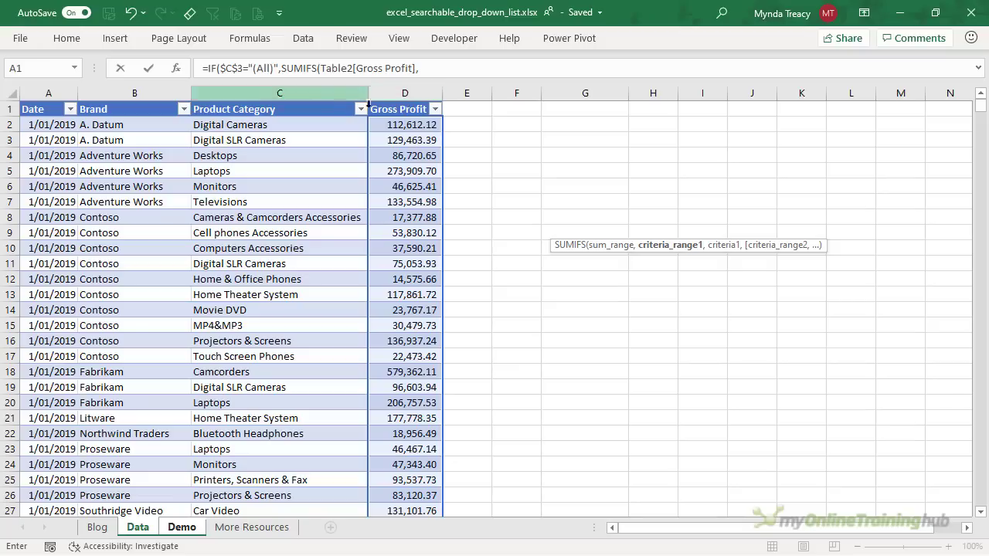
Add the first SUMIFS condition, requiring Table2[Date] to meet ">="&Demo!G8.
{"action": "left_click", "coordinate": [36, 102]}
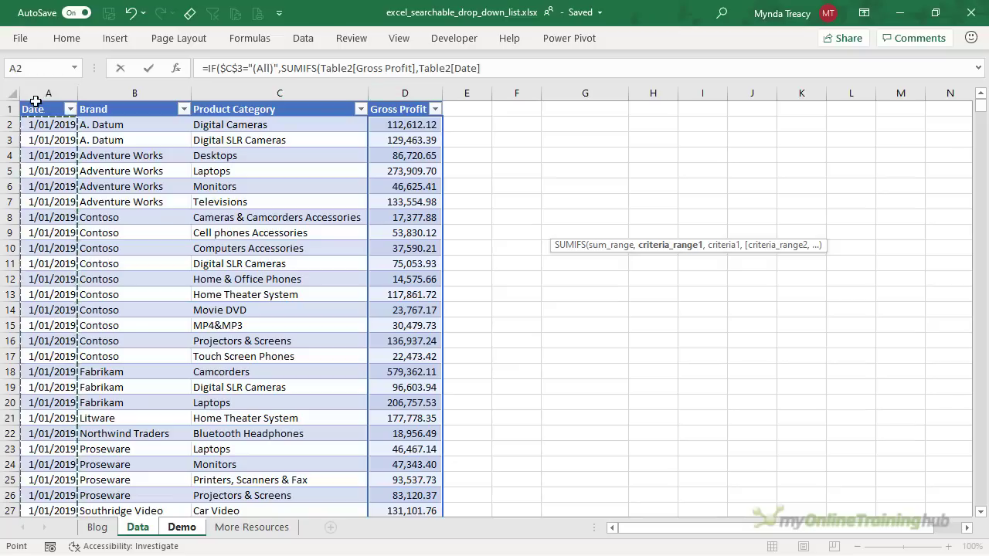
{"action": "type", "text": ","}
{"action": "key", "text": "ctrl+Page_Down"}
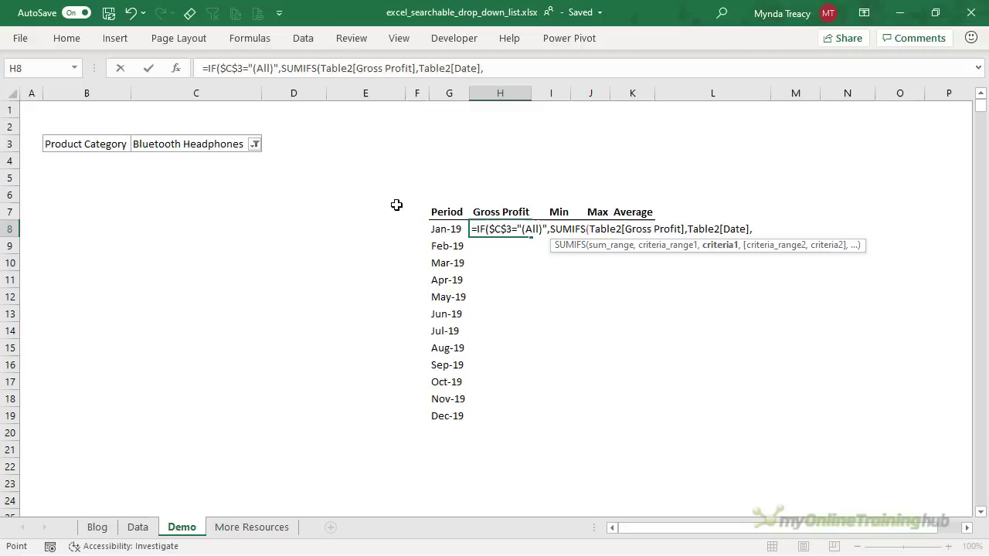
{"action": "type", "text": "\">="}
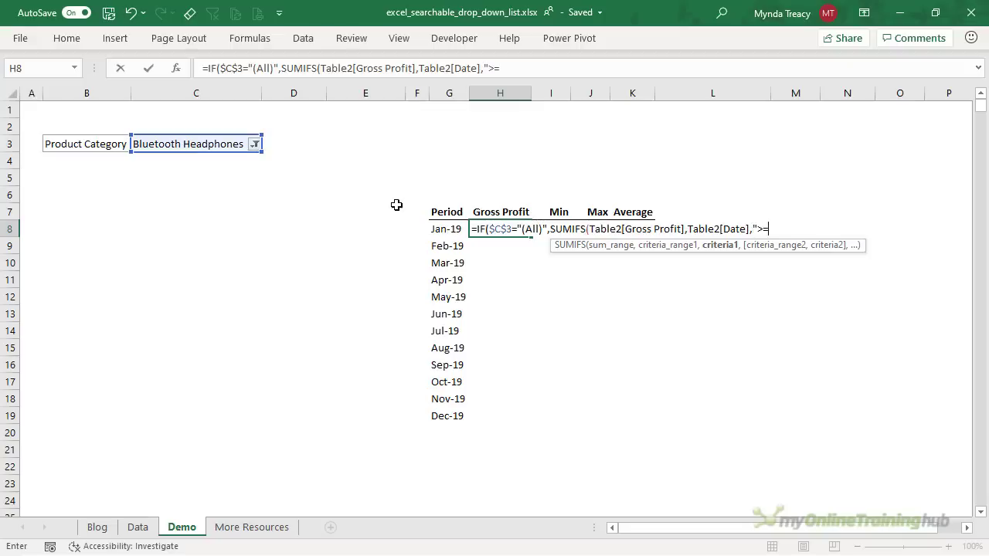
{"action": "type", "text": "\"&"}
{"action": "left_click", "coordinate": [439, 229]}
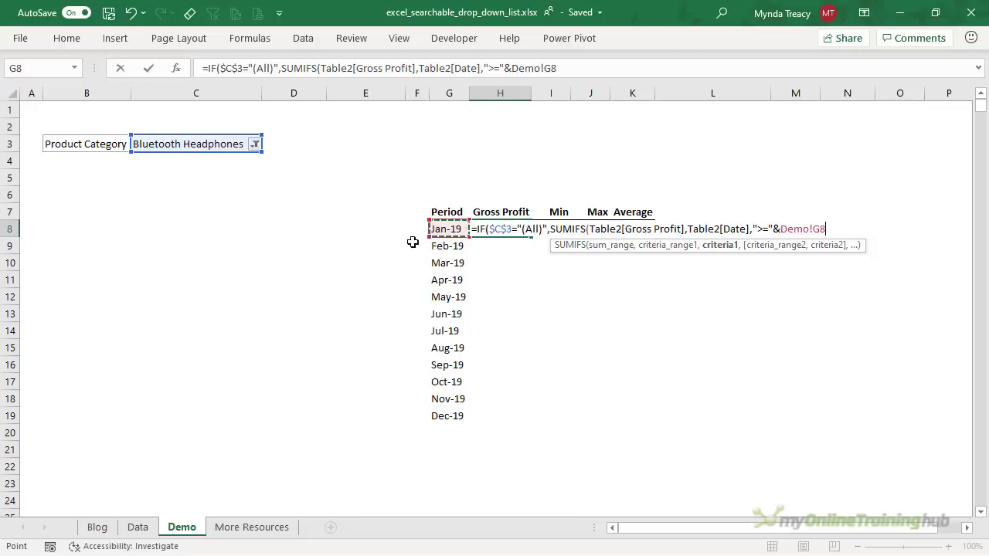
{"action": "type", "text": ","}
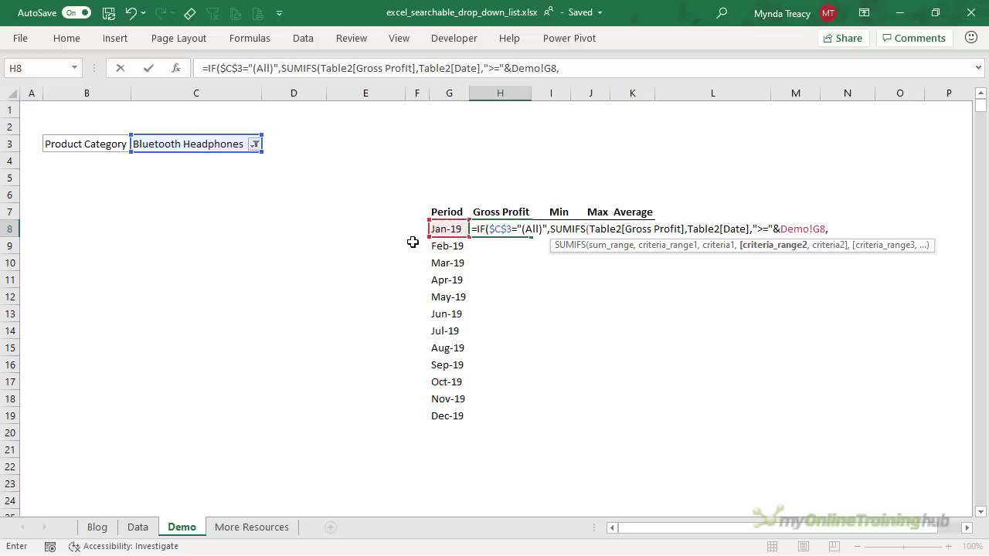
Add the second SUMIFS condition, requiring Table2[Date] to meet "<="&EOMONTH(Demo!G8,0), and close the SUMIFS function.
{"action": "left_click", "coordinate": [137, 527]}
{"action": "left_click", "coordinate": [48, 93]}
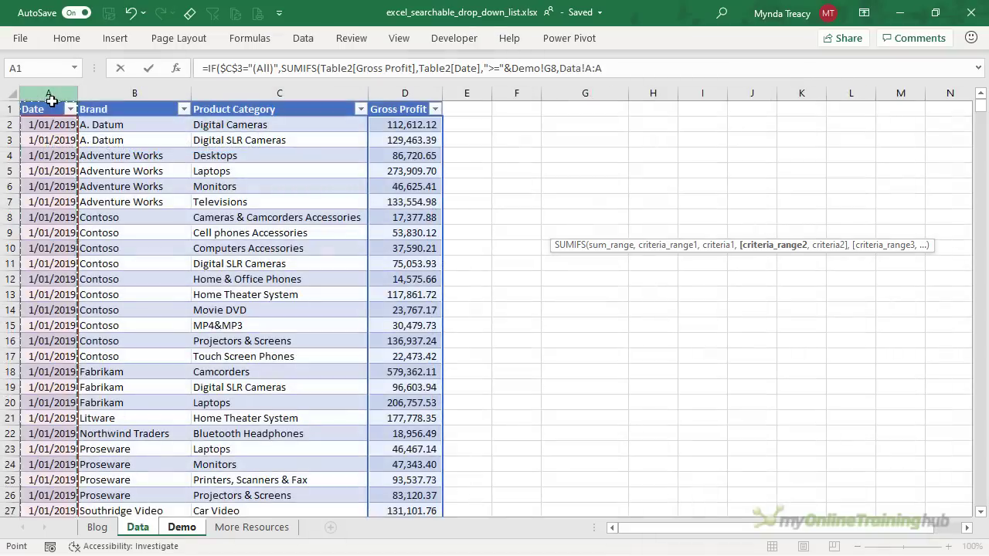
{"action": "left_click", "coordinate": [51, 104]}
{"action": "type", "text": ","}
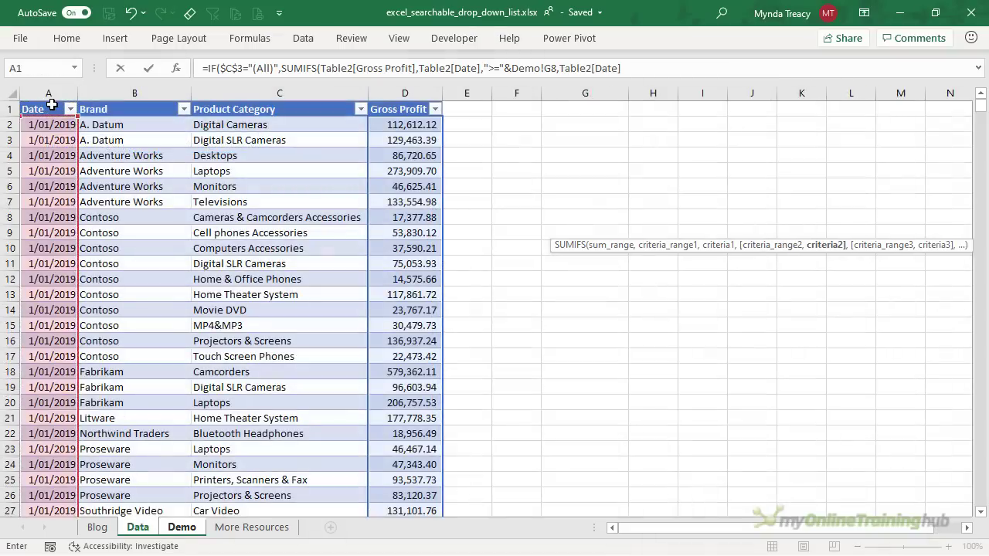
{"action": "type", "text": "\""}
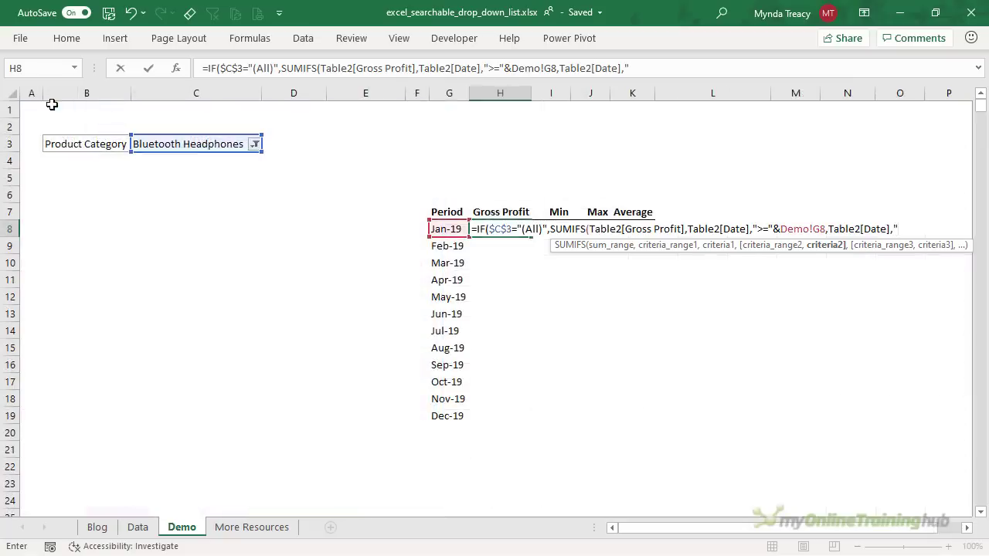
{"action": "type", "text": "<=\"&"}
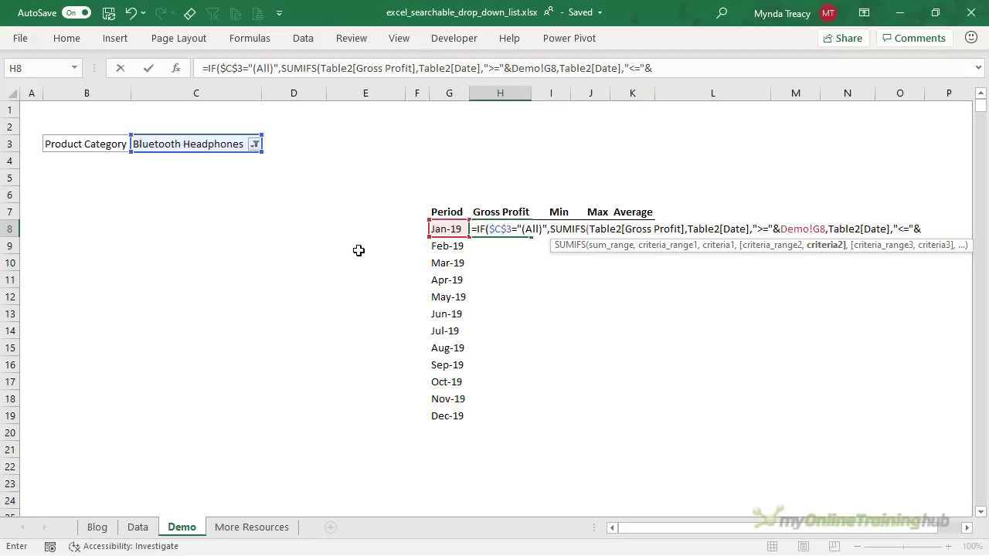
{"action": "type", "text": "eom"}
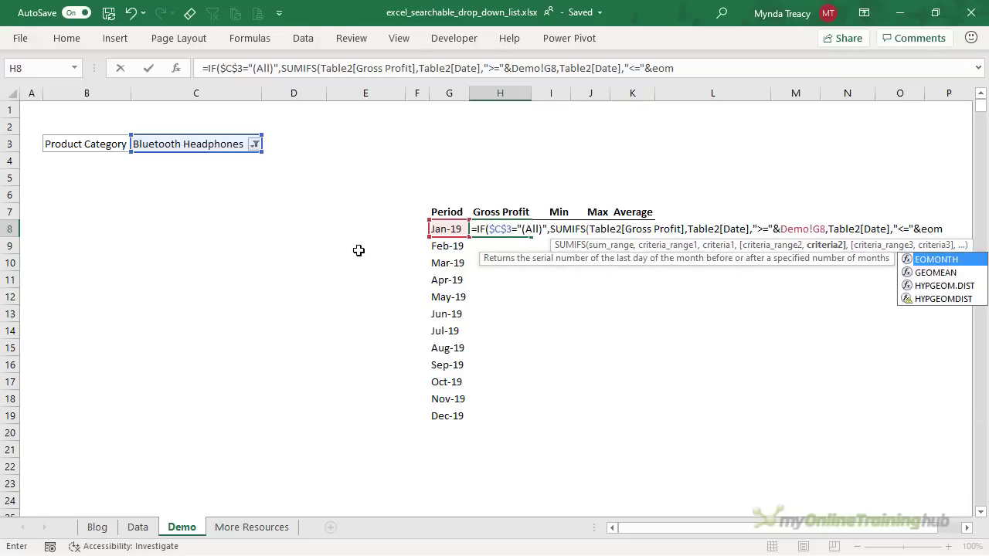
{"action": "key", "text": "Tab"}
{"action": "left_click", "coordinate": [444, 226]}
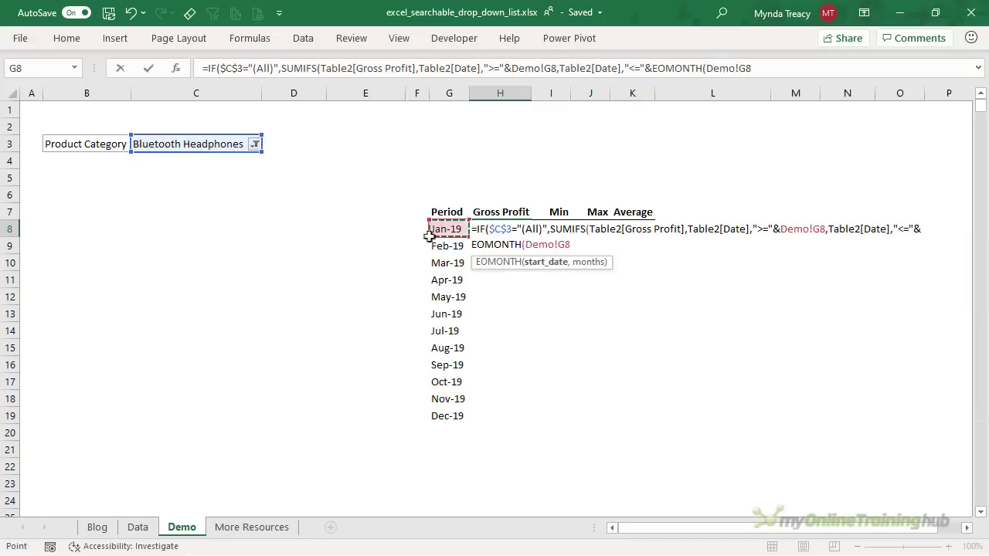
{"action": "type", "text": ","}
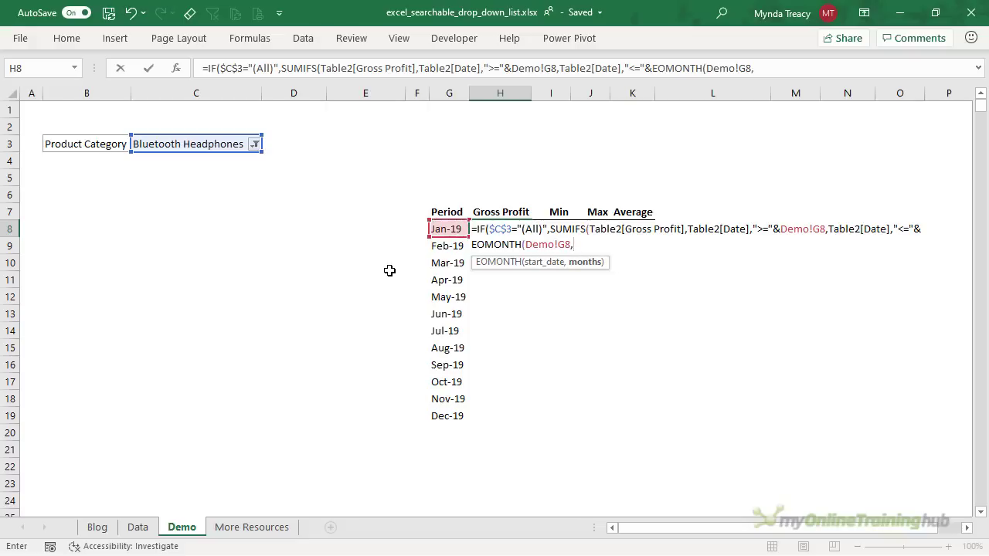
{"action": "type", "text": "0)"}
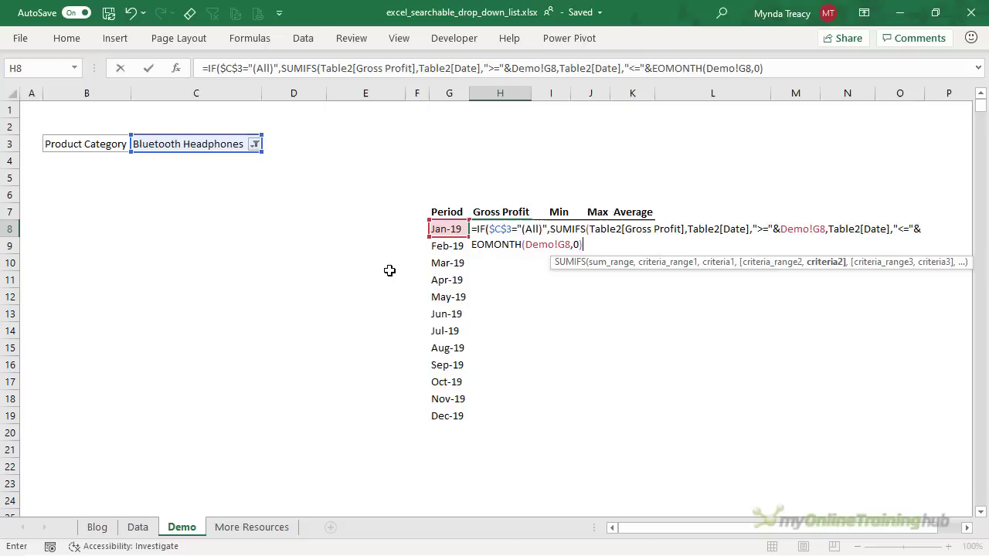
{"action": "type", "text": ")"}
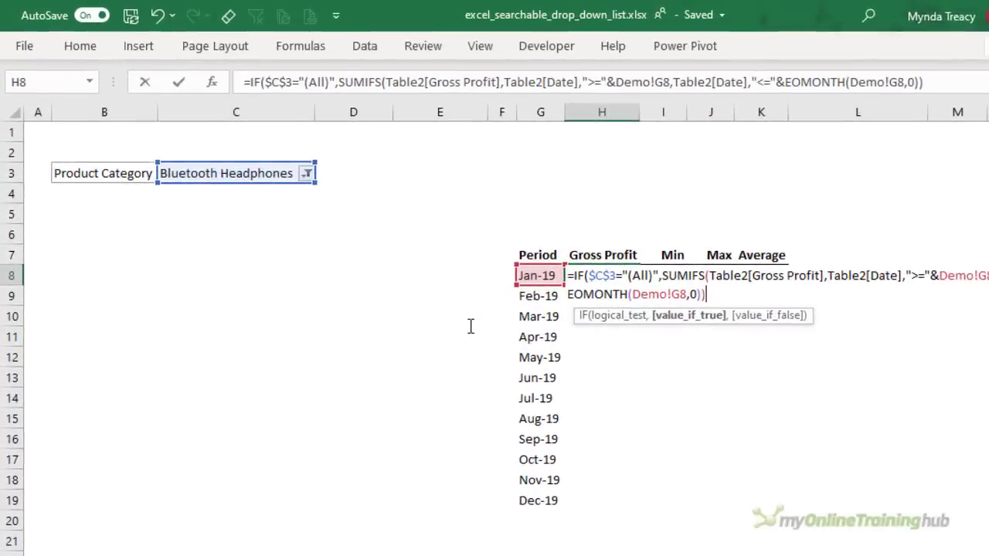
Copy the SUMIFS function and reuse it as the IF formula's value-if-false argument, placed on its own line in the formula.
{"action": "left_click_drag", "start_coordinate": [888, 82], "coordinate": [340, 82]}
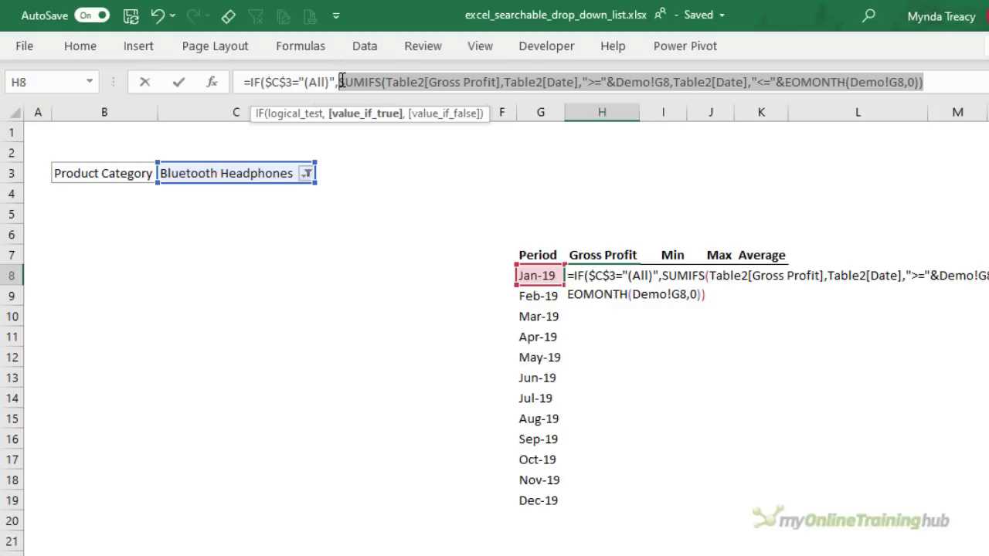
{"action": "left_click", "coordinate": [957, 88]}
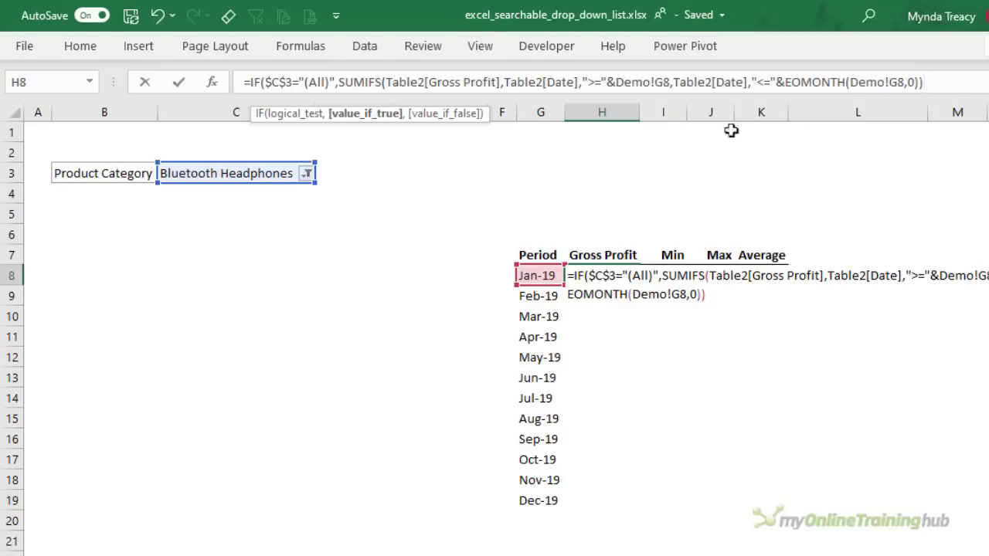
{"action": "type", "text": ","}
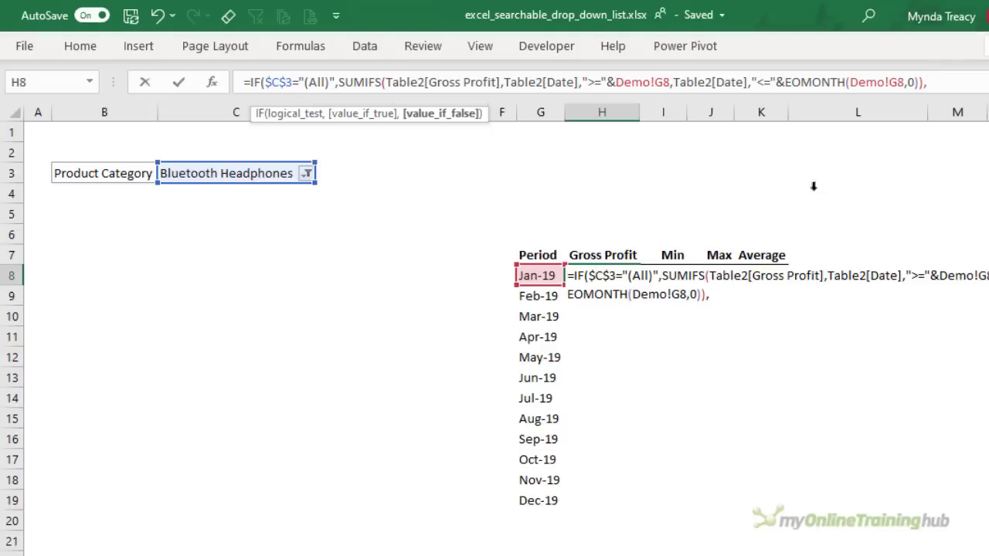
{"action": "key", "text": "ctrl+v"}
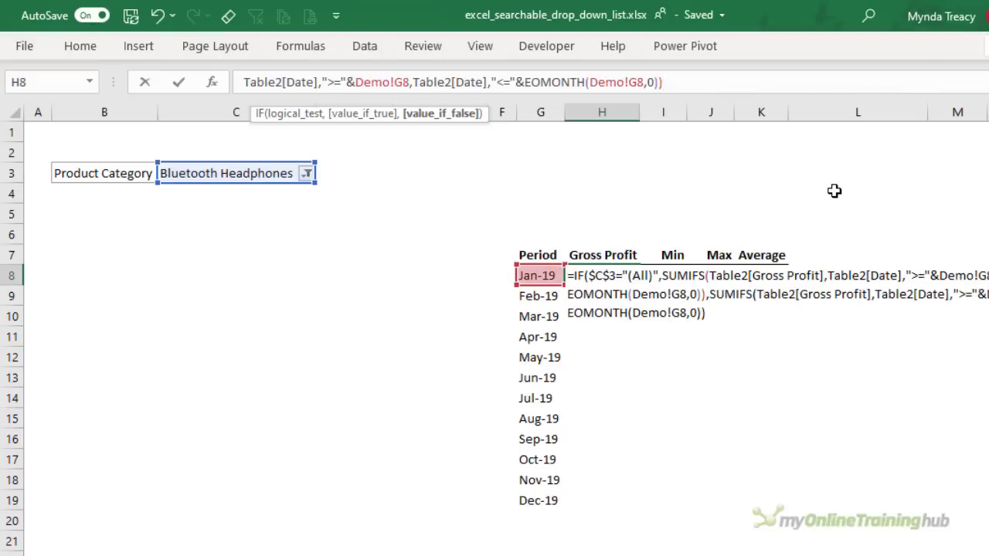
{"action": "left_click", "coordinate": [981, 82]}
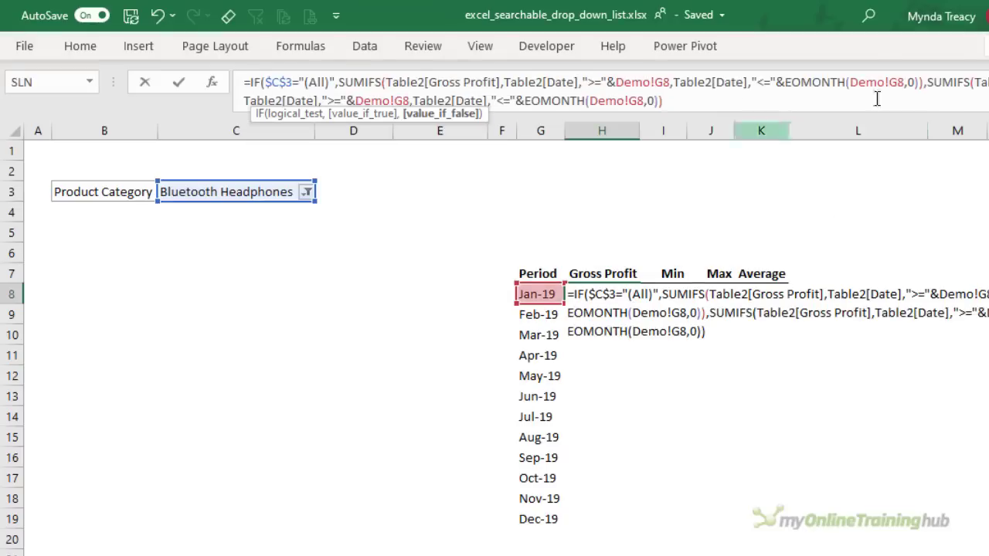
{"action": "left_click", "coordinate": [926, 82]}
{"action": "key", "text": "alt+Return"}
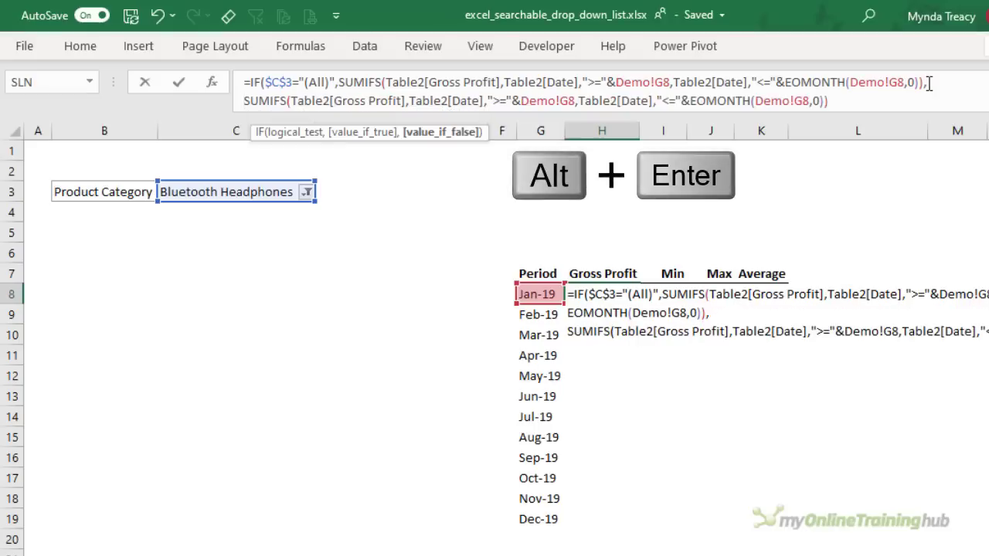
Add a third condition to the second SUMIFS, matching Table2[Product Category] to the absolute reference Demo!$C$3.
{"action": "left_click", "coordinate": [845, 111]}
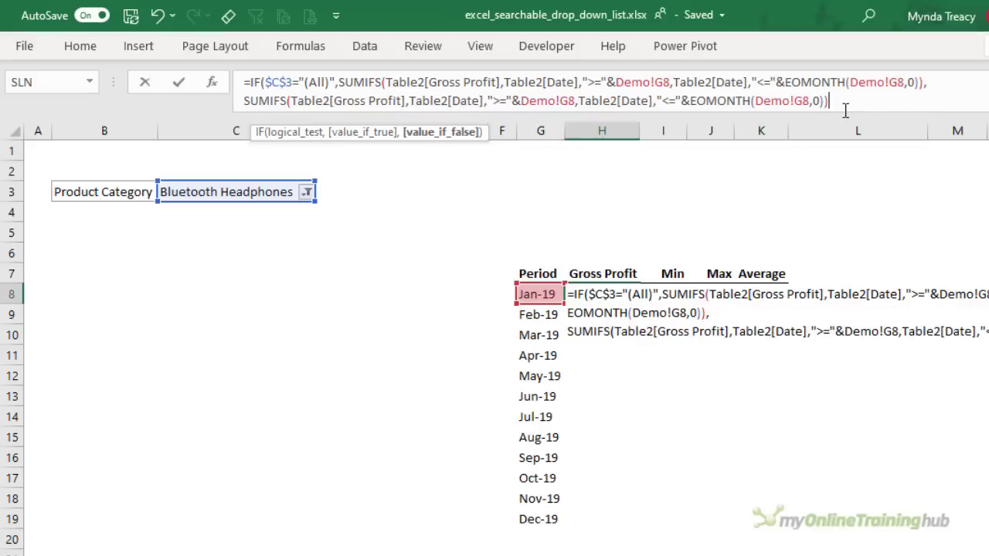
{"action": "left_click", "coordinate": [823, 100]}
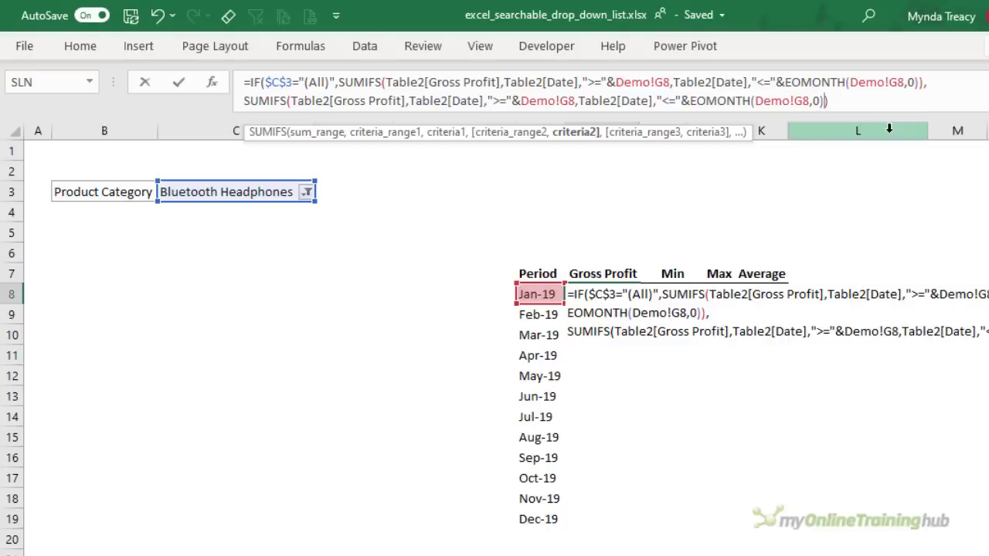
{"action": "type", "text": ","}
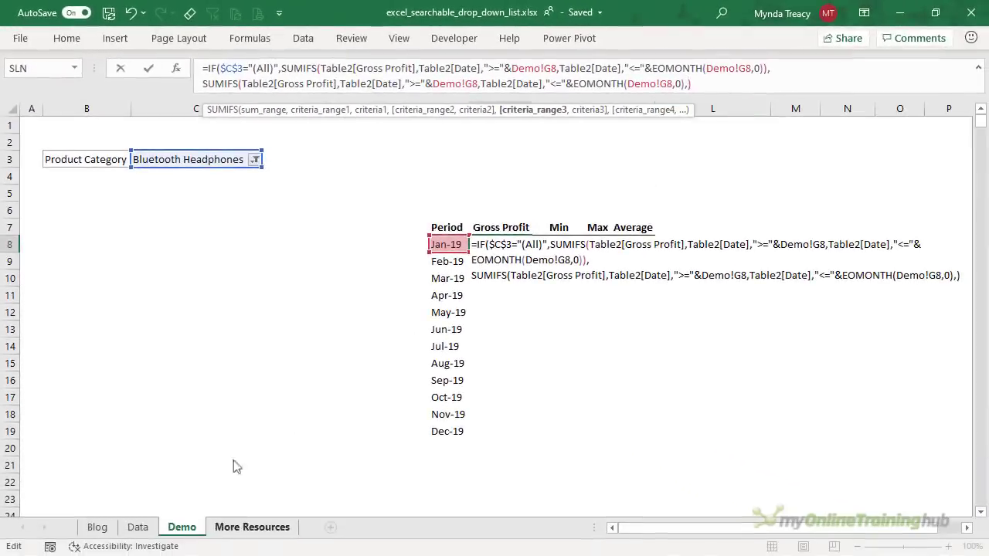
{"action": "left_click", "coordinate": [137, 527]}
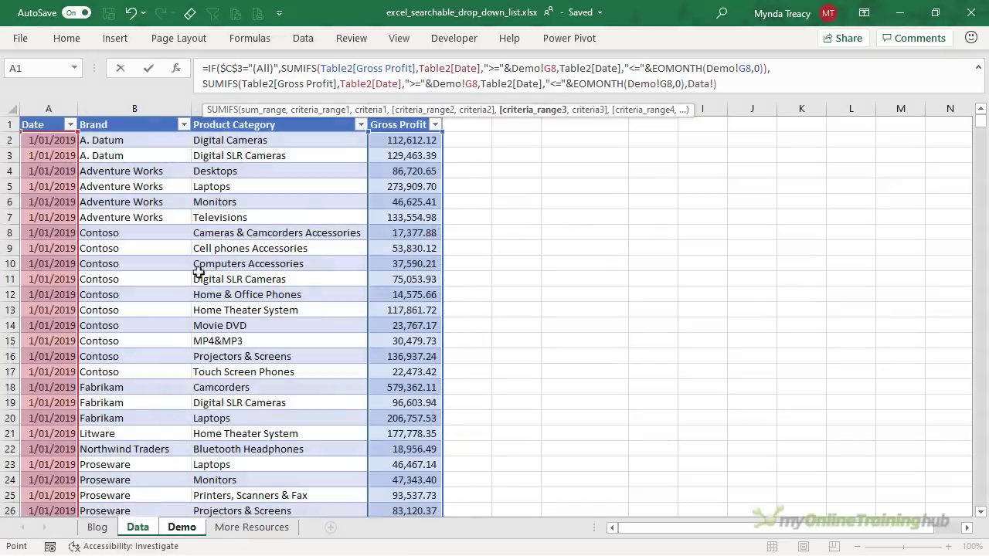
{"action": "left_click", "coordinate": [233, 121]}
{"action": "type", "text": ","}
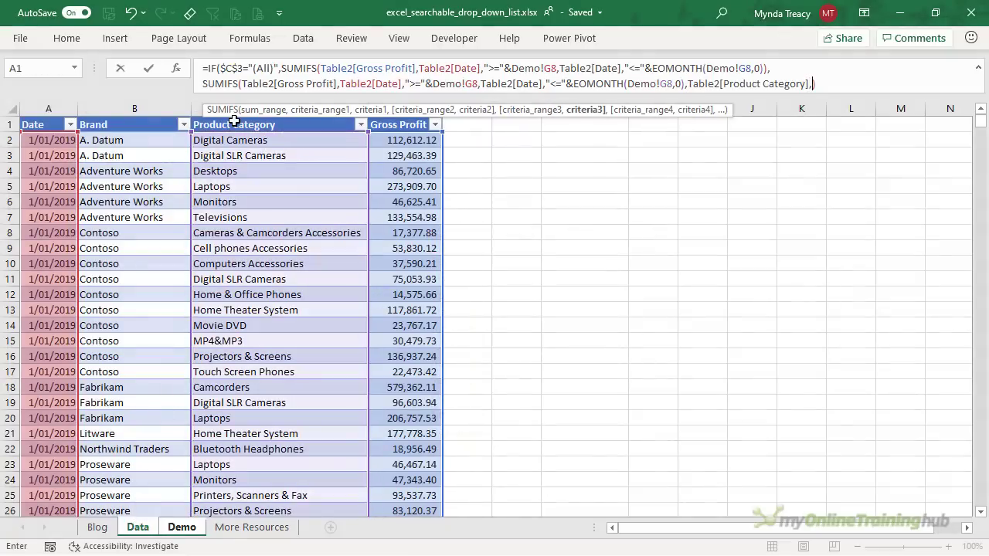
{"action": "key", "text": "ctrl+Page_Down"}
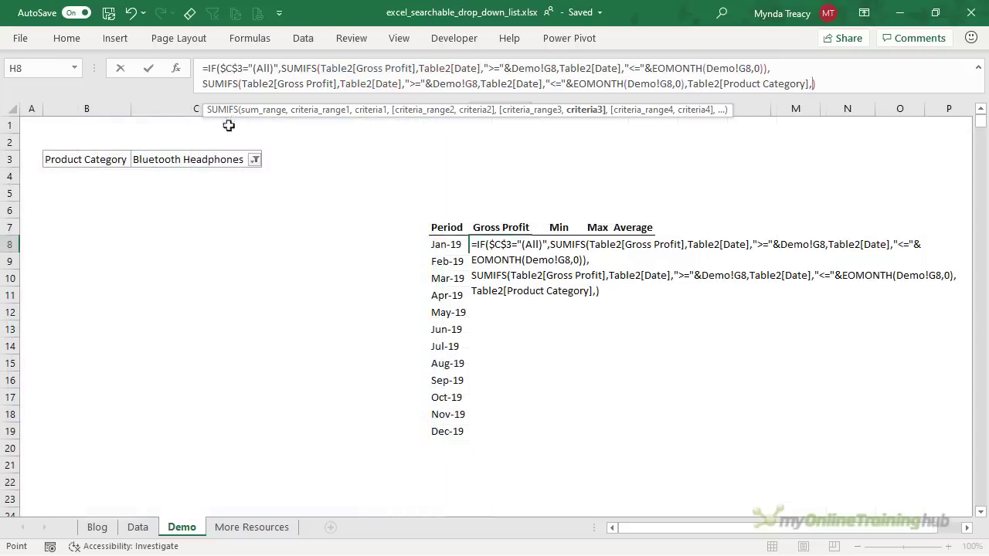
{"action": "left_click", "coordinate": [199, 159]}
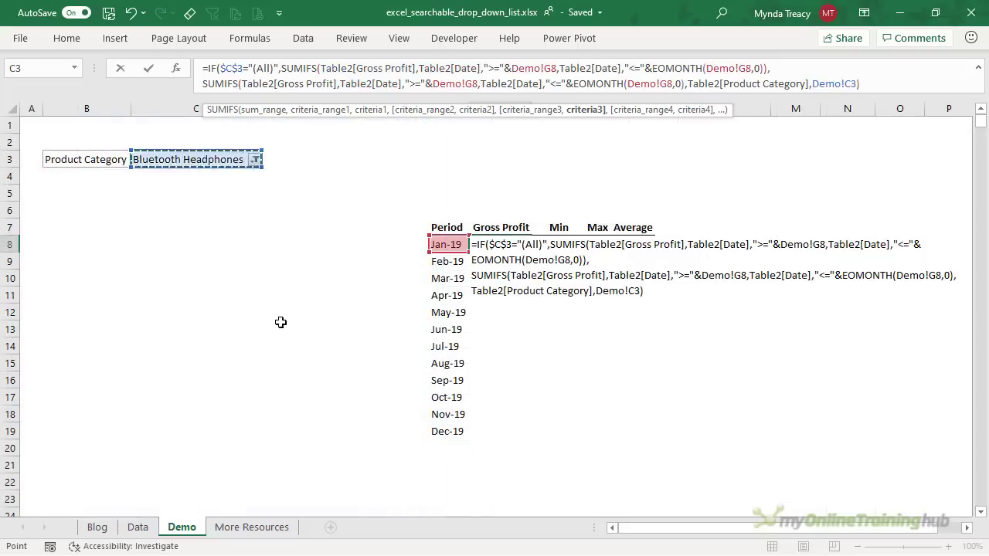
{"action": "key", "text": "F4"}
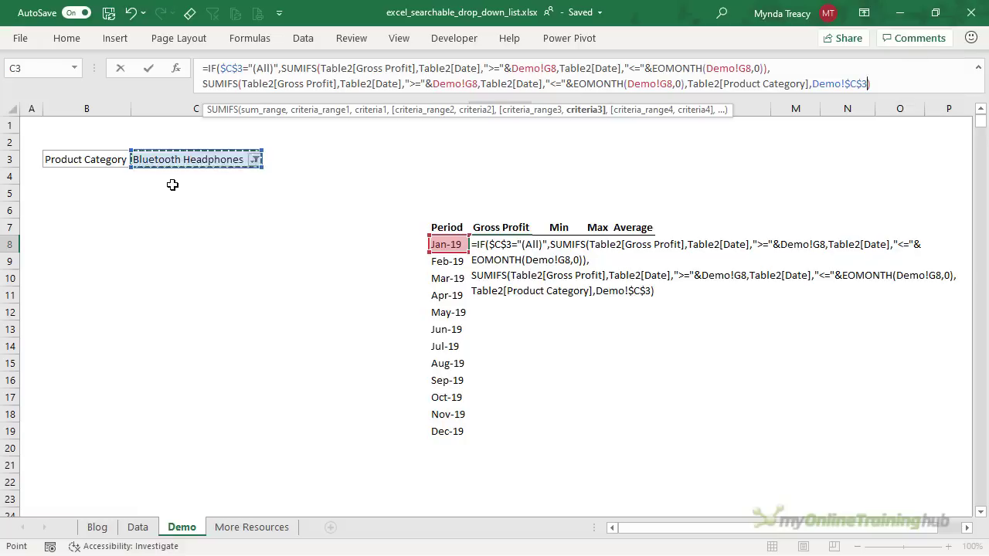
Close and enter the IF formula in H8, and fill it down the Gross Profit column to H19.
{"action": "type", "text": ")"}
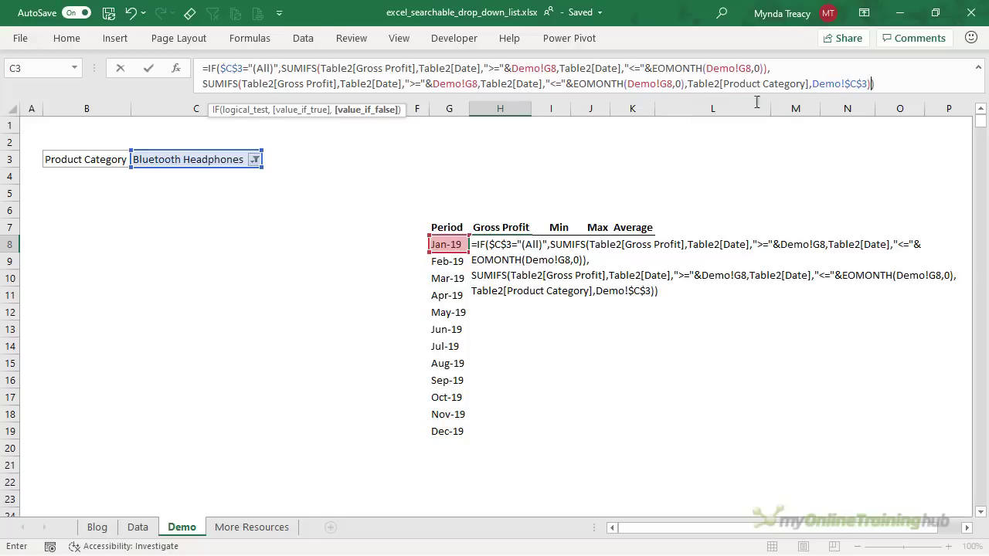
{"action": "key", "text": "F2"}
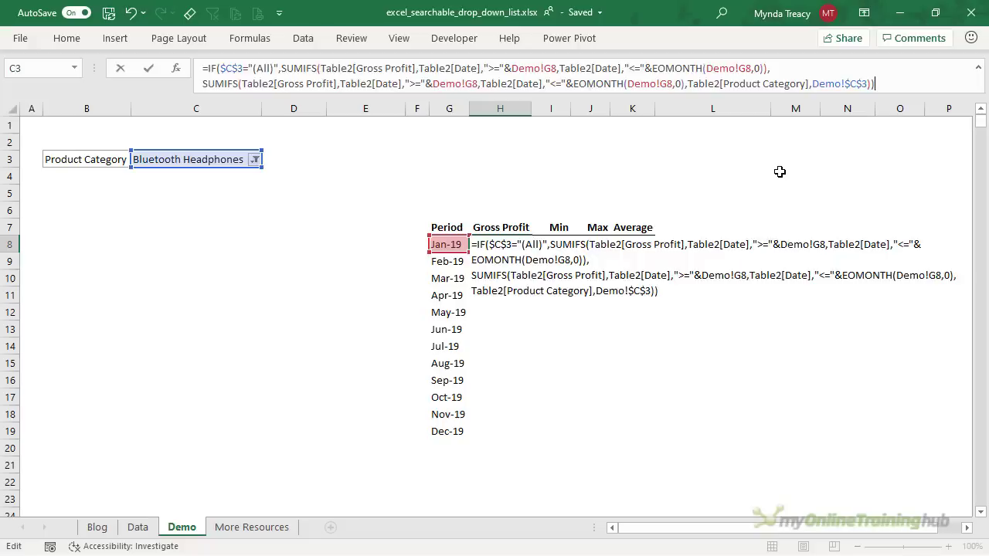
{"action": "key", "text": "Return"}
{"action": "left_click", "coordinate": [526, 243]}
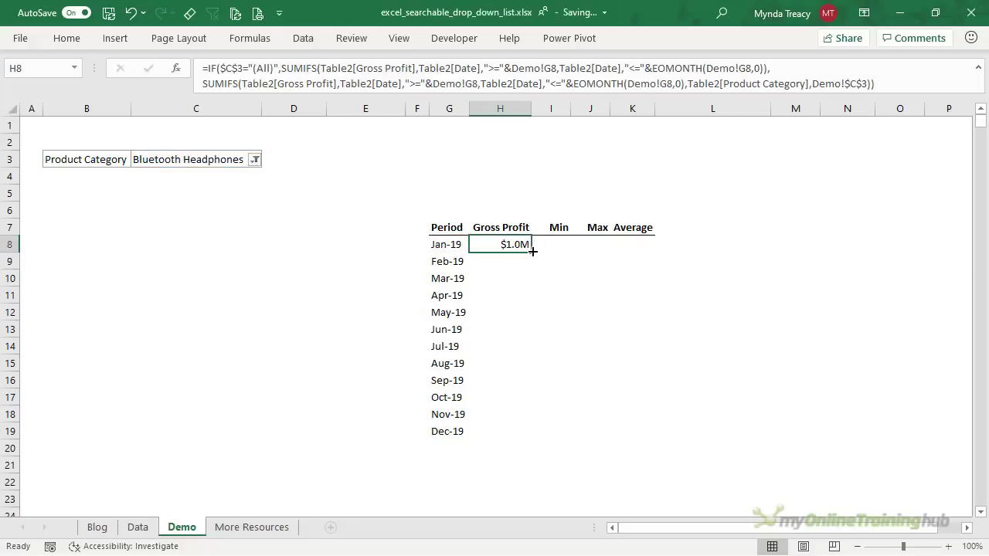
{"action": "double_click", "coordinate": [531, 252]}
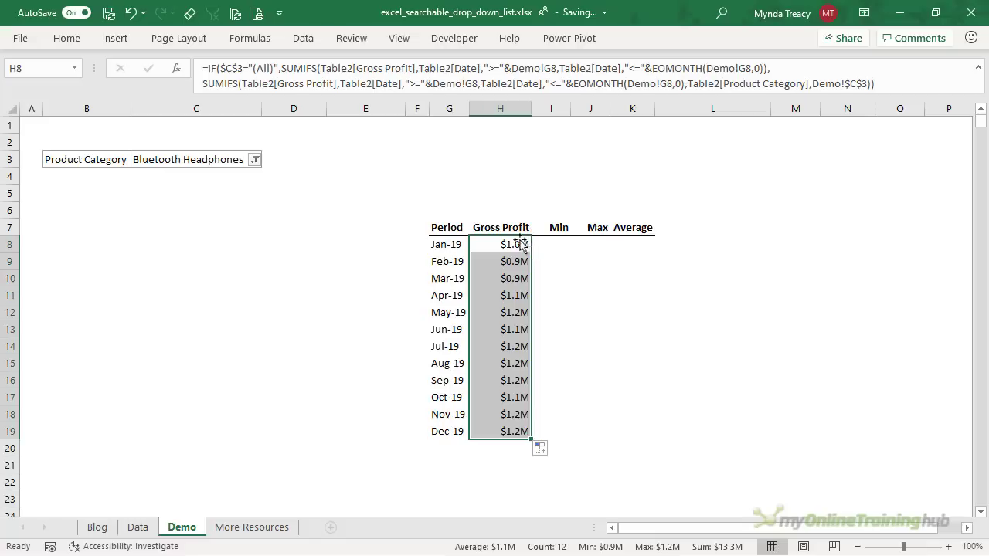
Start an IF formula in I8 with MIN over the absolute range $H$8:$H$19 in its logical test.
{"action": "left_click", "coordinate": [520, 242]}
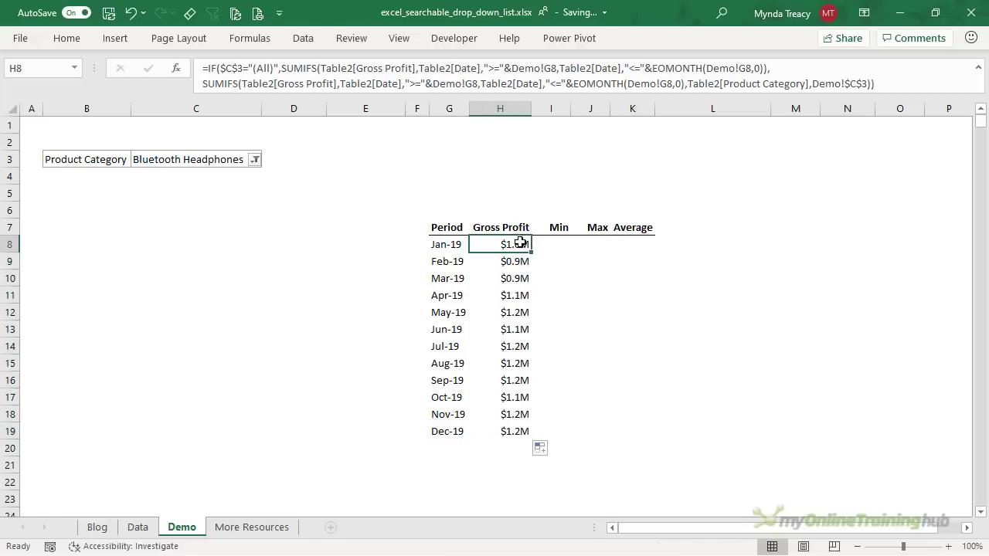
{"action": "key", "text": "Right"}
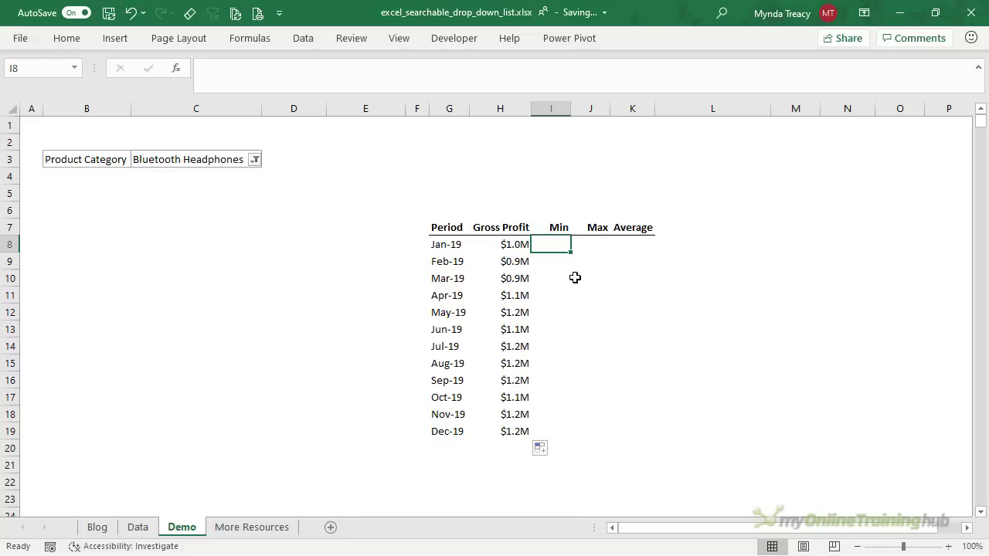
{"action": "type", "text": "=if"}
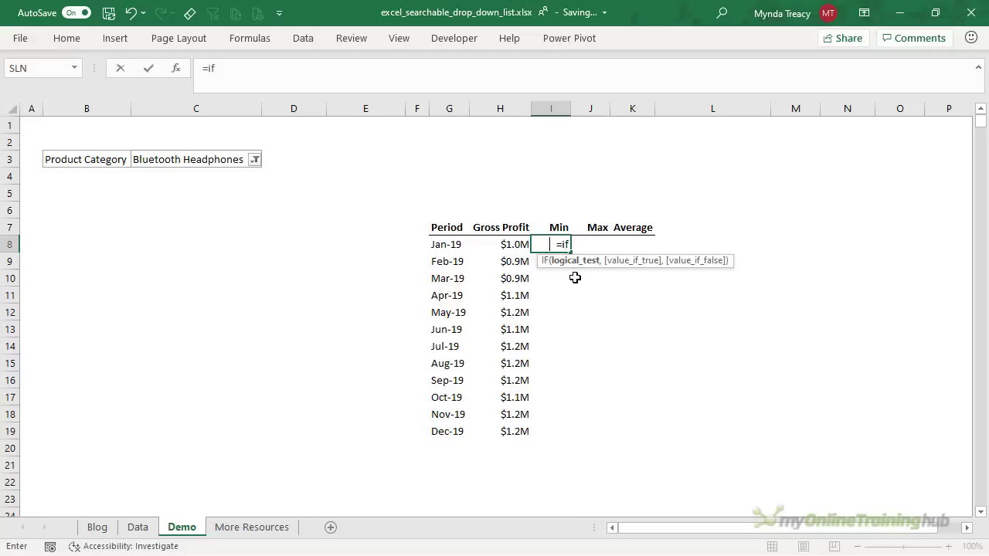
{"action": "key", "text": "Tab"}
{"action": "type", "text": "min"}
{"action": "key", "text": "Tab"}
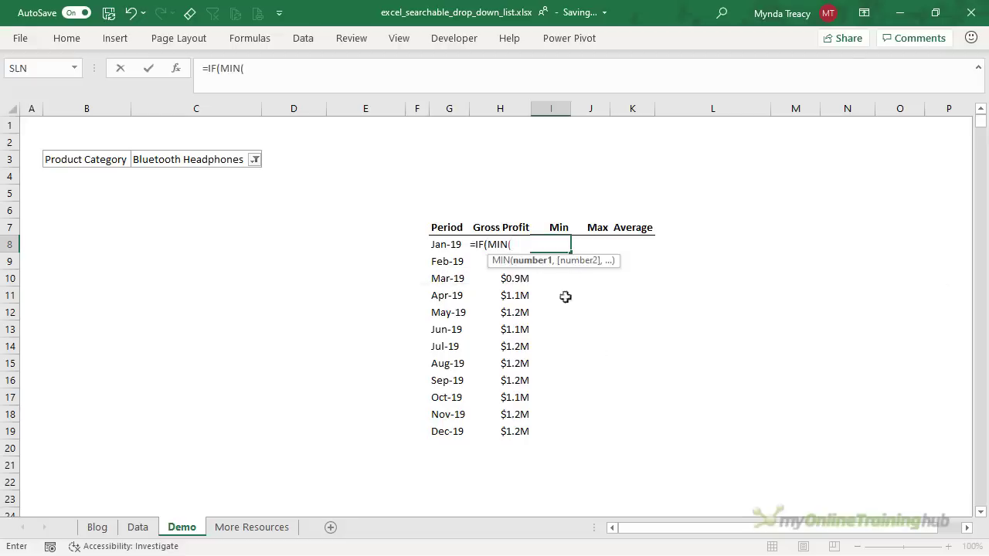
{"action": "left_click_drag", "start_coordinate": [503, 433], "coordinate": [502, 246]}
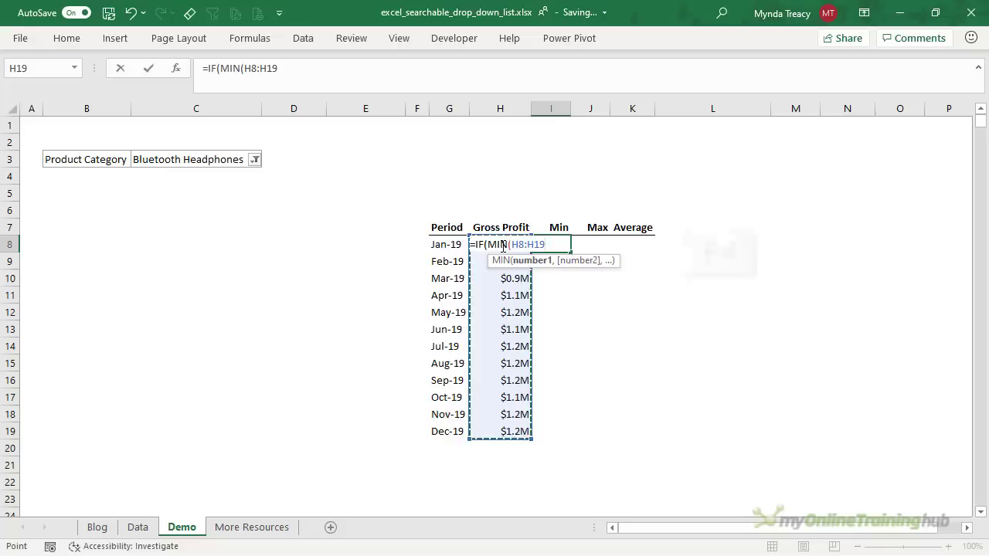
{"action": "key", "text": "F4"}
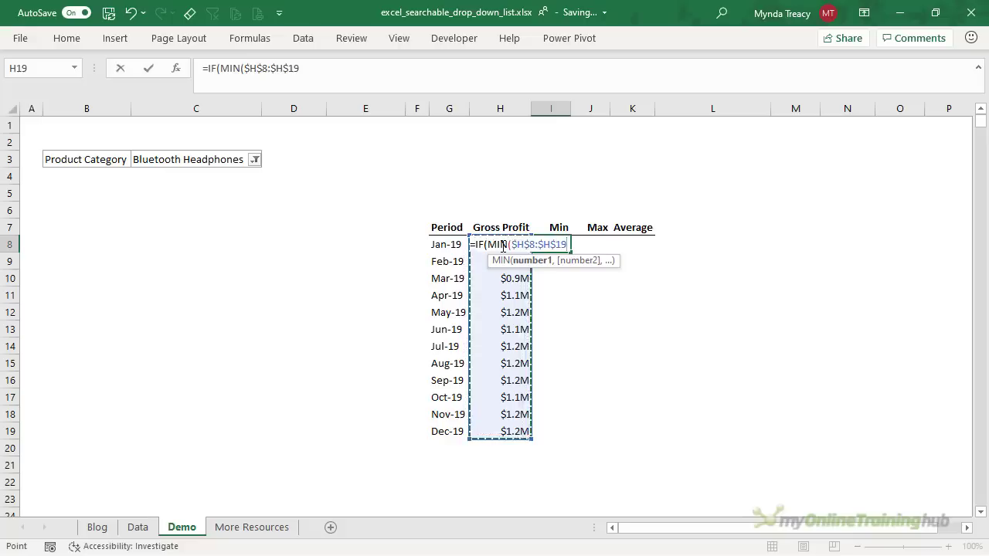
Complete the logical test by comparing the minimum with H8, and return H8 as the value if true.
{"action": "type", "text": ")="}
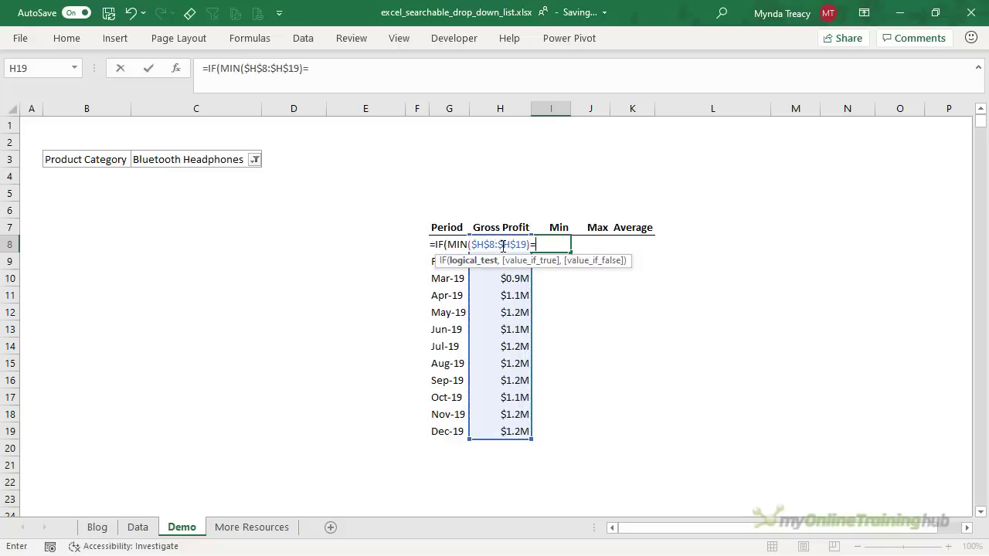
{"action": "left_click", "coordinate": [516, 278]}
{"action": "key", "text": "Up"}
{"action": "key", "text": "Up"}
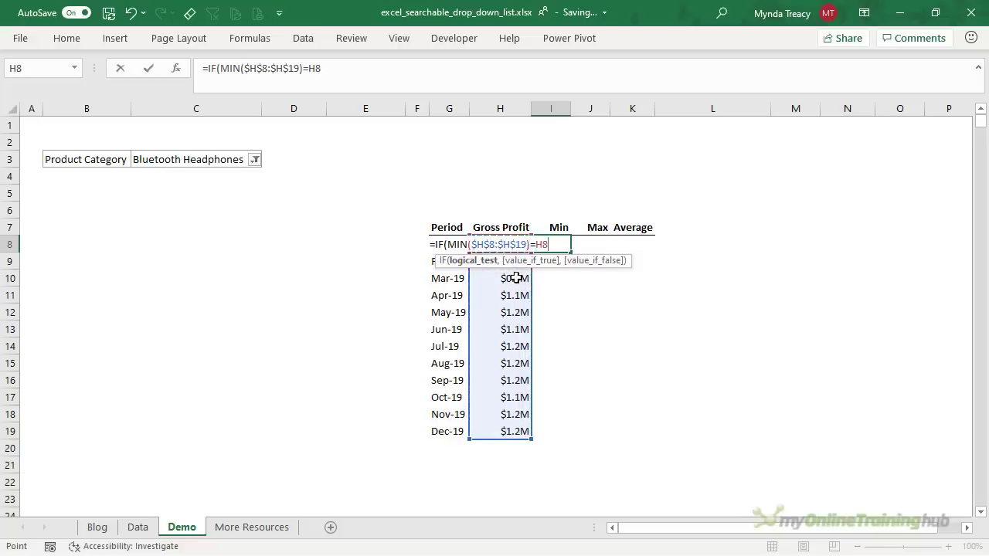
{"action": "key", "text": "F2"}
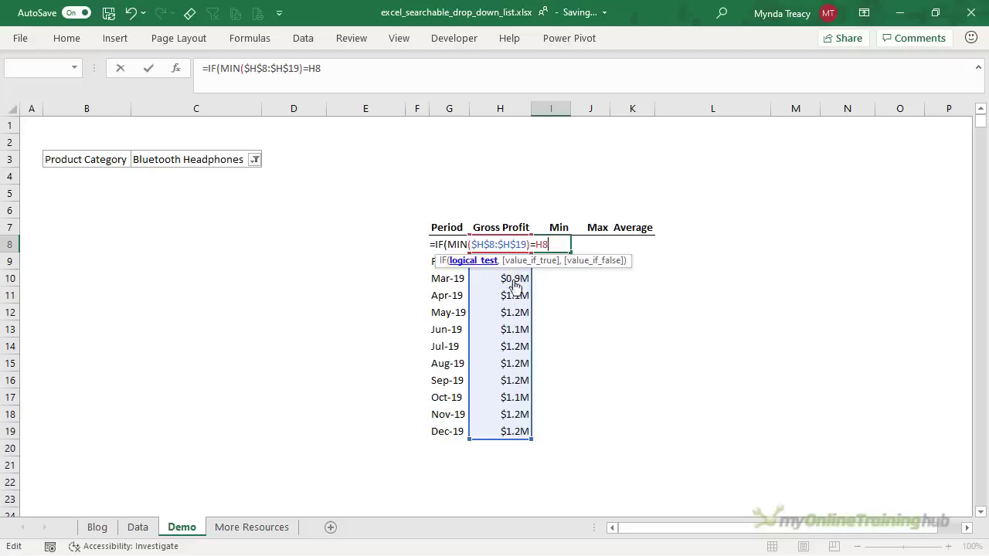
{"action": "type", "text": ","}
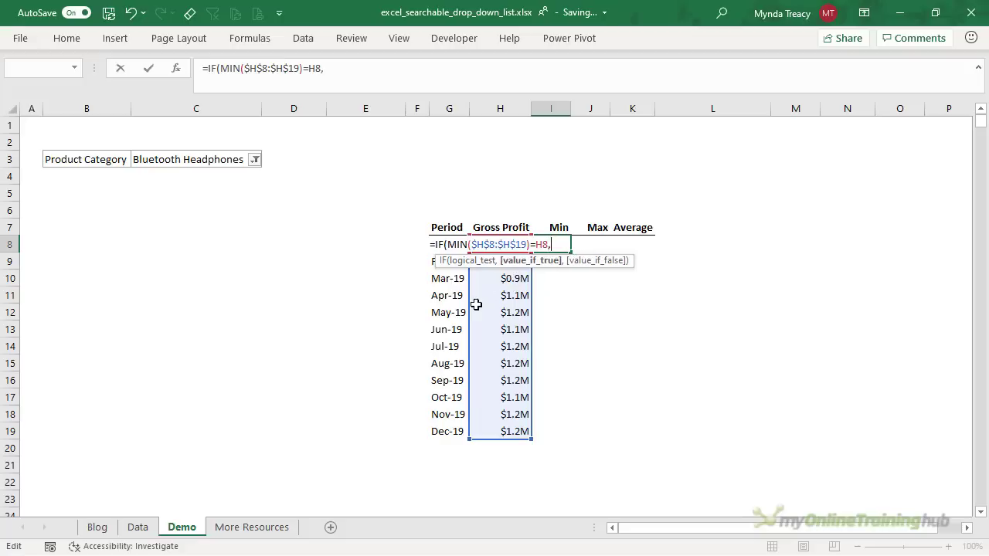
{"action": "left_click", "coordinate": [498, 278]}
{"action": "key", "text": "Up"}
{"action": "key", "text": "Up"}
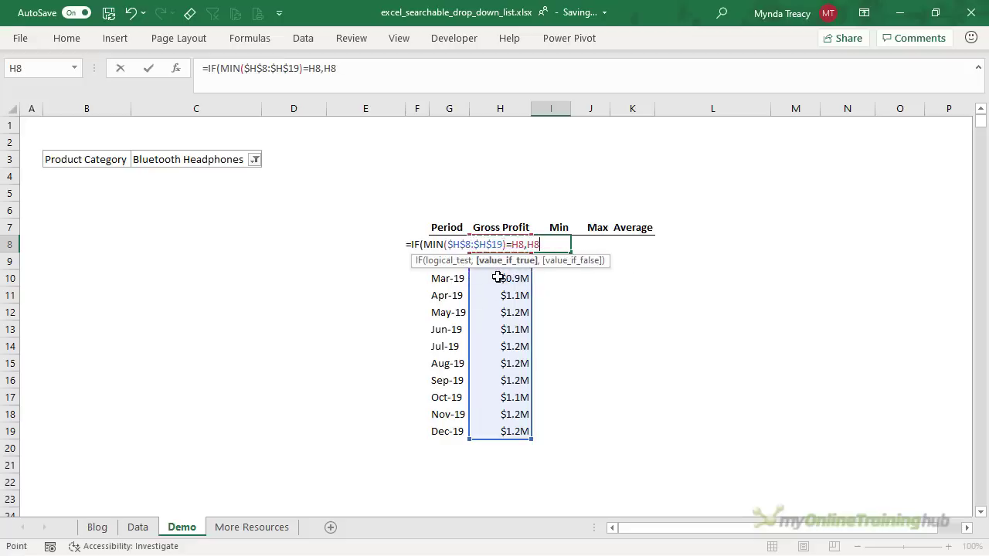
Add NA() as the value-if-false argument, and close and enter the Min formula.
{"action": "type", "text": ",N"}
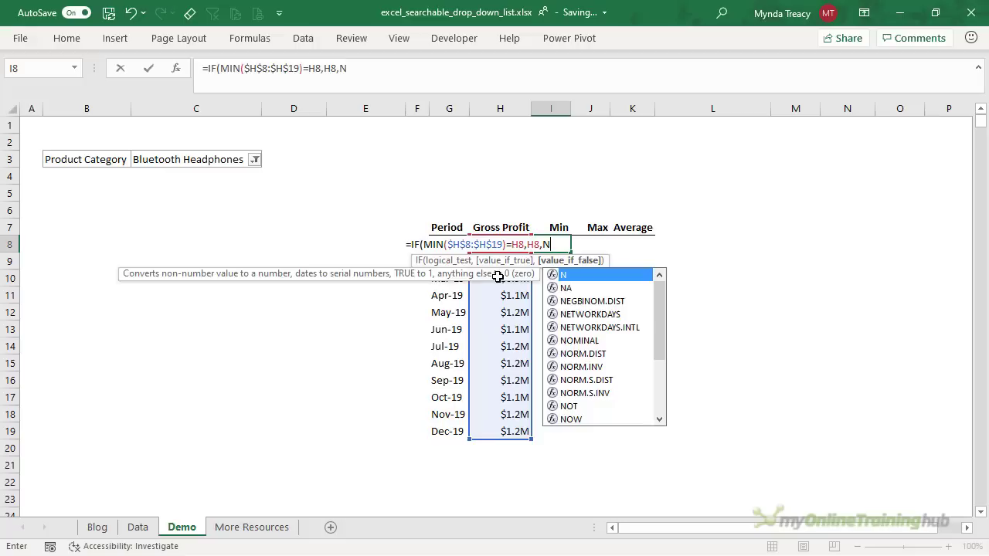
{"action": "type", "text": "A()"}
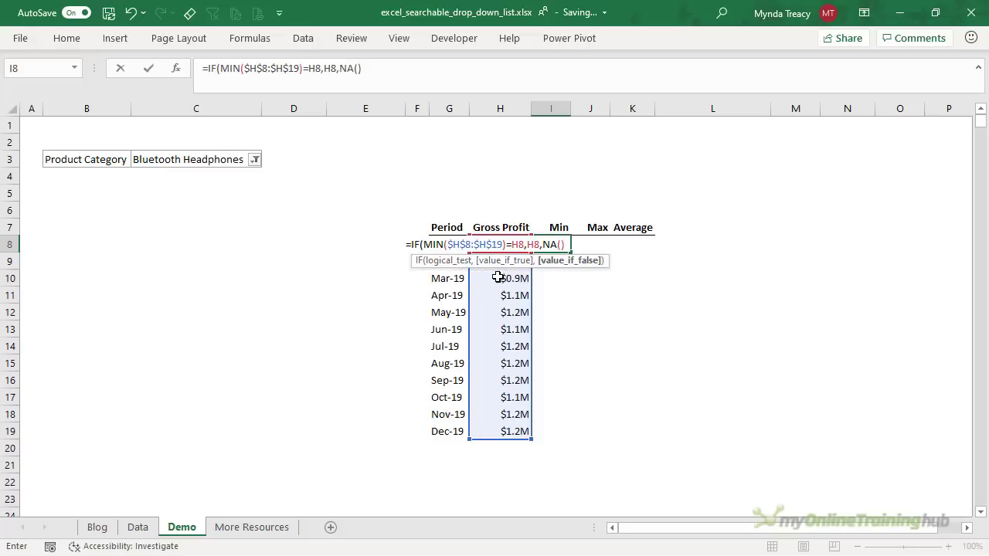
{"action": "type", "text": ")"}
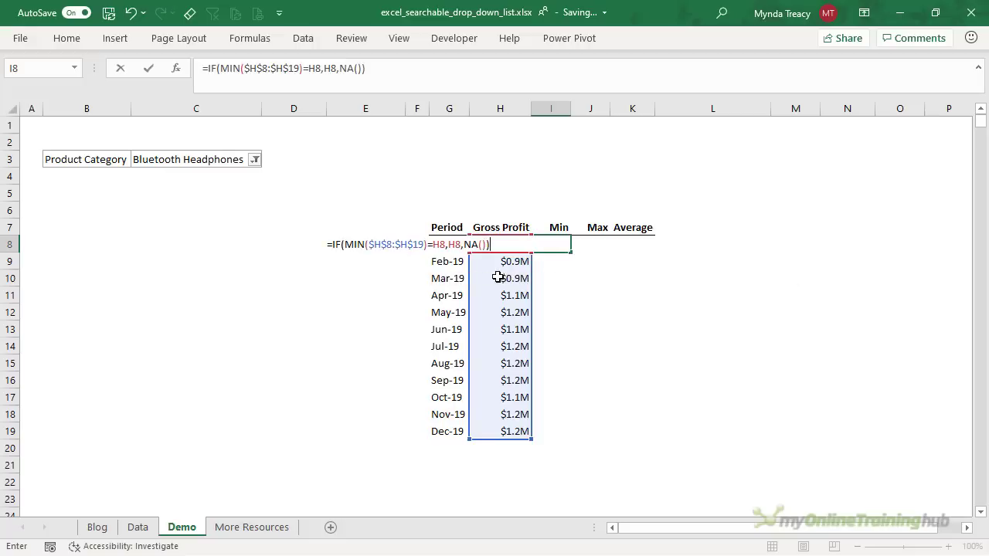
{"action": "key", "text": "Return"}
Fill the formula in I8 down the Min column to I19.
{"action": "left_click", "coordinate": [573, 232]}
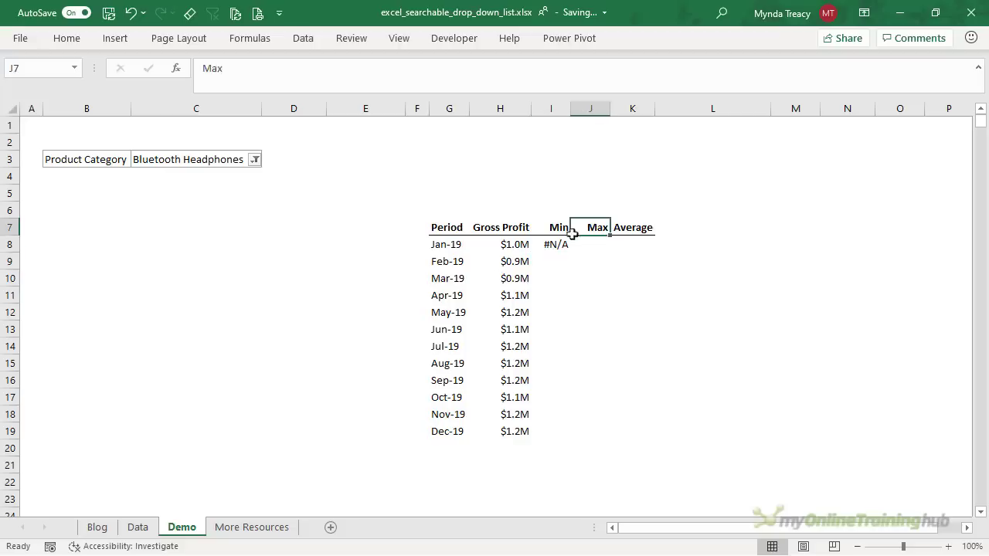
{"action": "left_click", "coordinate": [556, 247]}
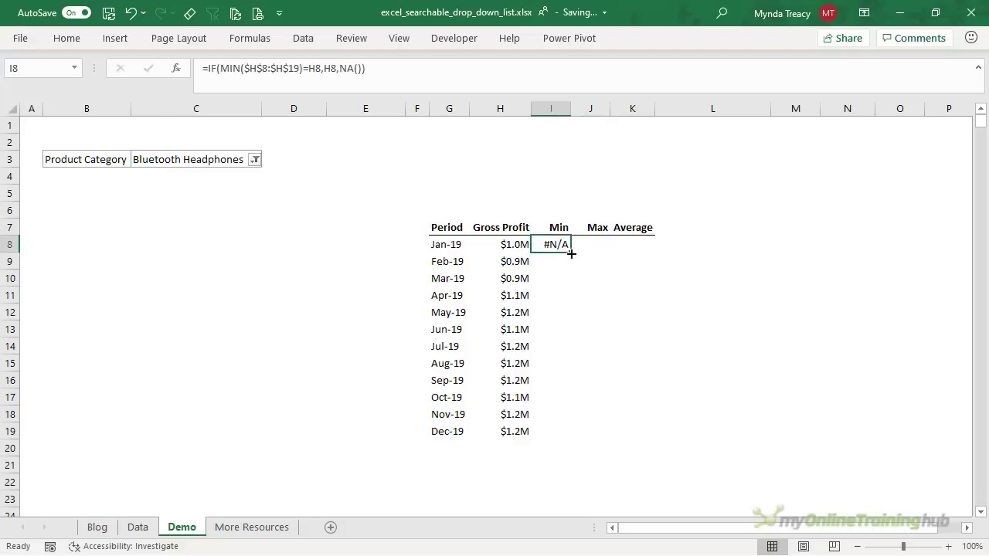
{"action": "double_click", "coordinate": [569, 252]}
{"action": "left_click", "coordinate": [554, 265]}
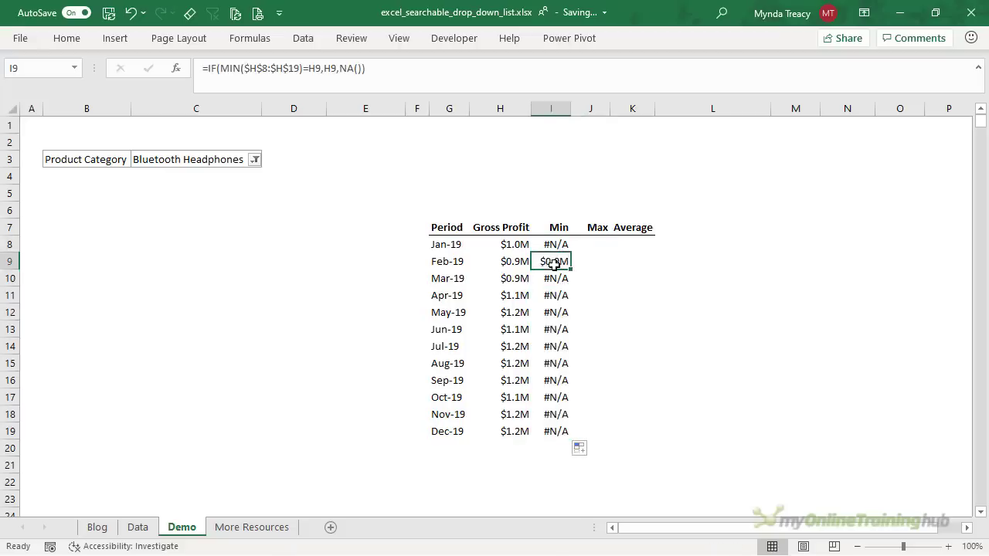
Copy the Min formula's text from I8 and paste it into J8, keeping its cell references as they are.
{"action": "left_click", "coordinate": [594, 248]}
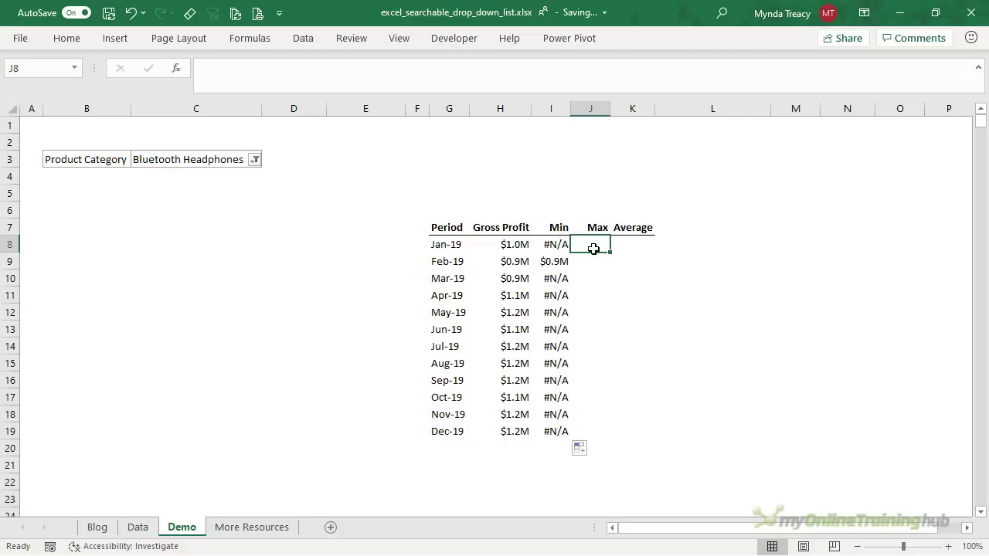
{"action": "left_click", "coordinate": [552, 245]}
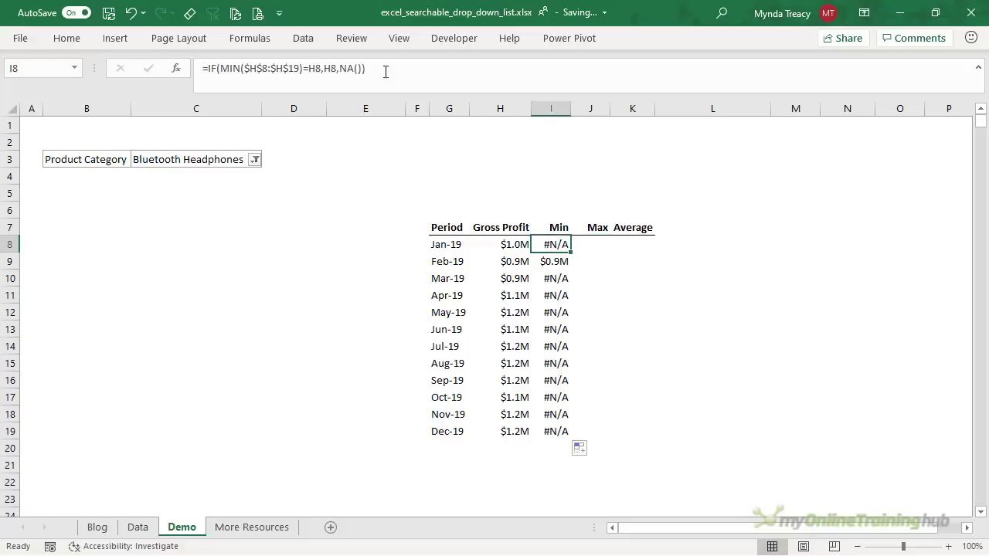
{"action": "left_click_drag", "start_coordinate": [385, 72], "coordinate": [203, 69]}
{"action": "key", "text": "ctrl+c"}
{"action": "key", "text": "Escape"}
{"action": "left_click", "coordinate": [601, 241]}
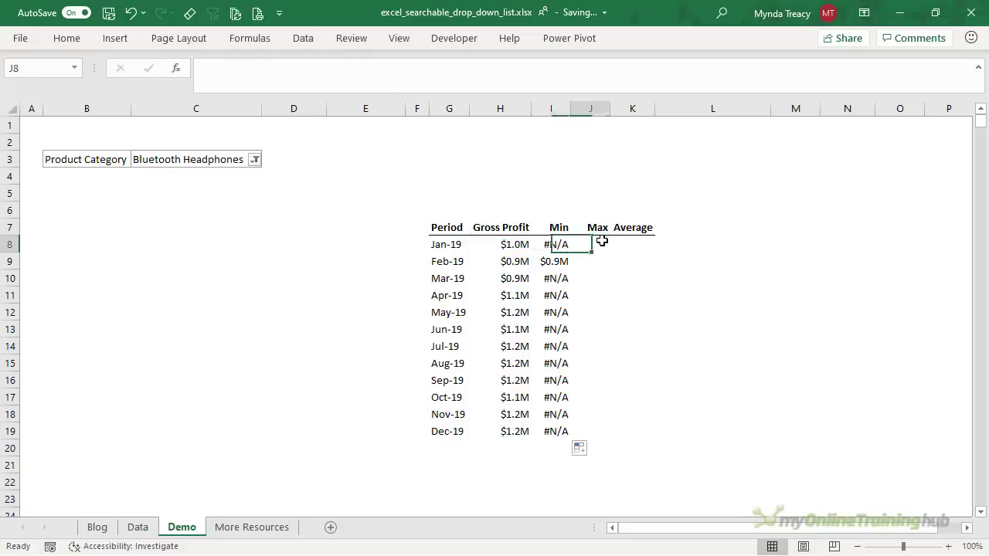
{"action": "double_click", "coordinate": [602, 241]}
{"action": "key", "text": "ctrl+v"}
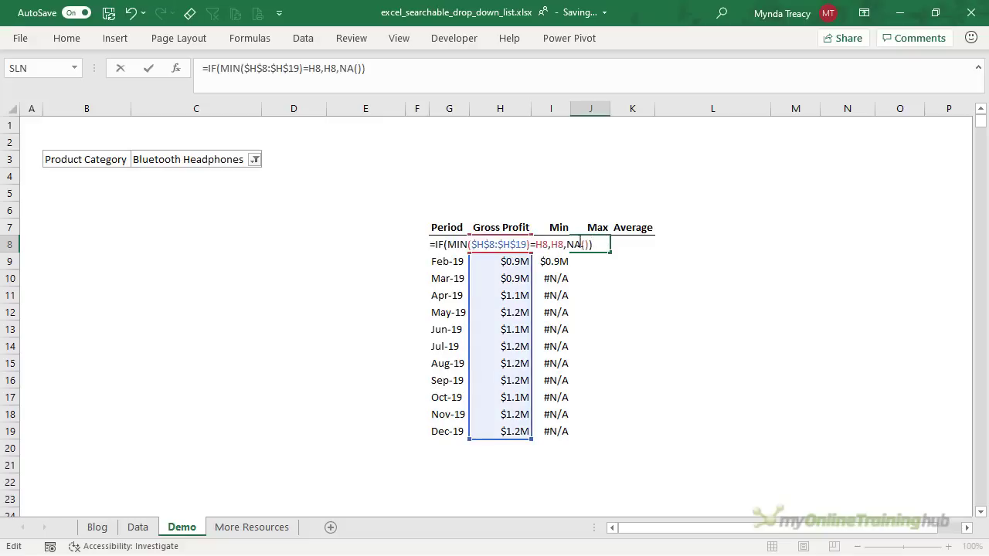
Replace MIN with MAX in the J8 formula and enter it as =IF(MAX($H$8:$H$19)=H8,H8,NA()).
{"action": "left_click", "coordinate": [469, 244]}
{"action": "key", "text": "BackSpace"}
{"action": "key", "text": "BackSpace"}
{"action": "key", "text": "BackSpace"}
{"action": "type", "text": "MAX"}
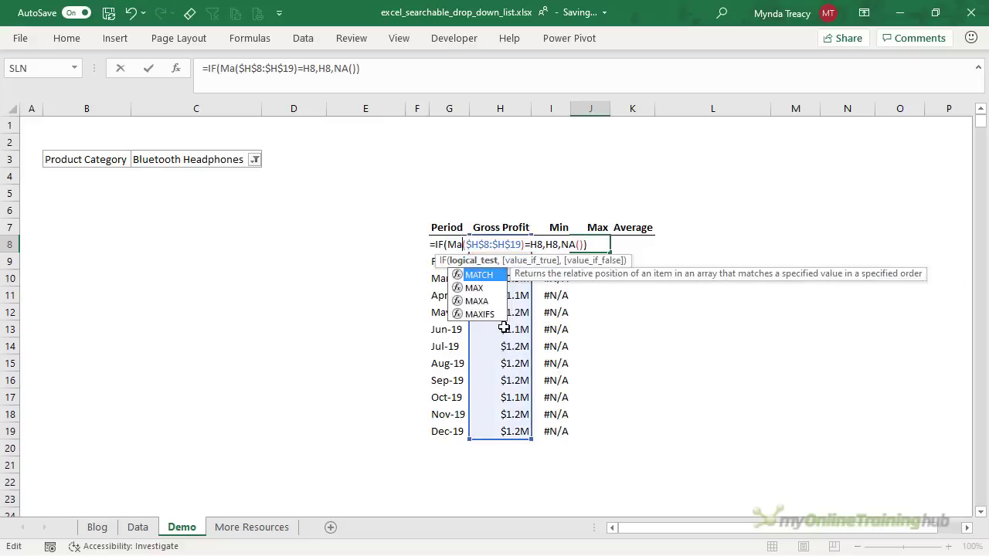
{"action": "key", "text": "Return"}
{"action": "key", "text": "Up"}
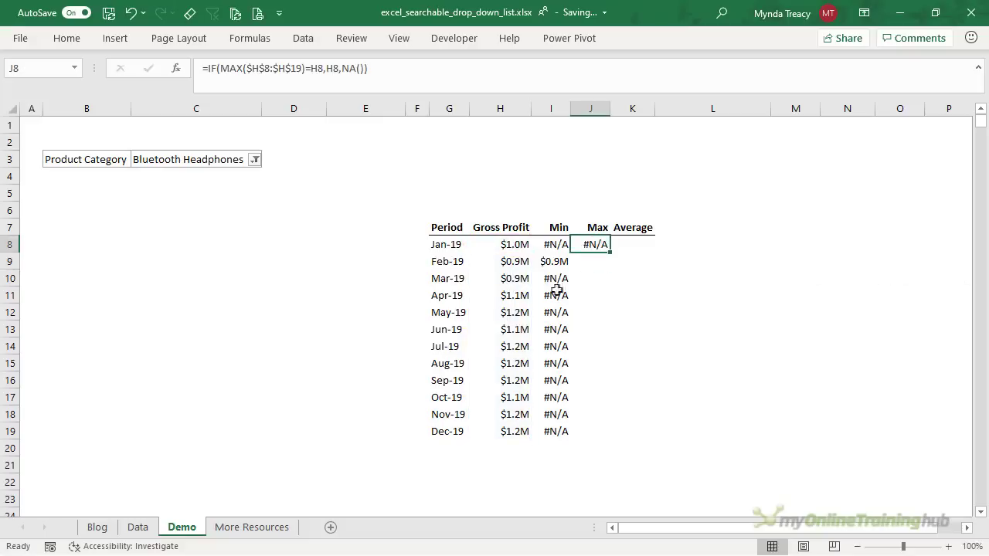
Fill the J8 formula down the Max column to J19 and check the Min and Max results.
{"action": "double_click", "coordinate": [610, 253]}
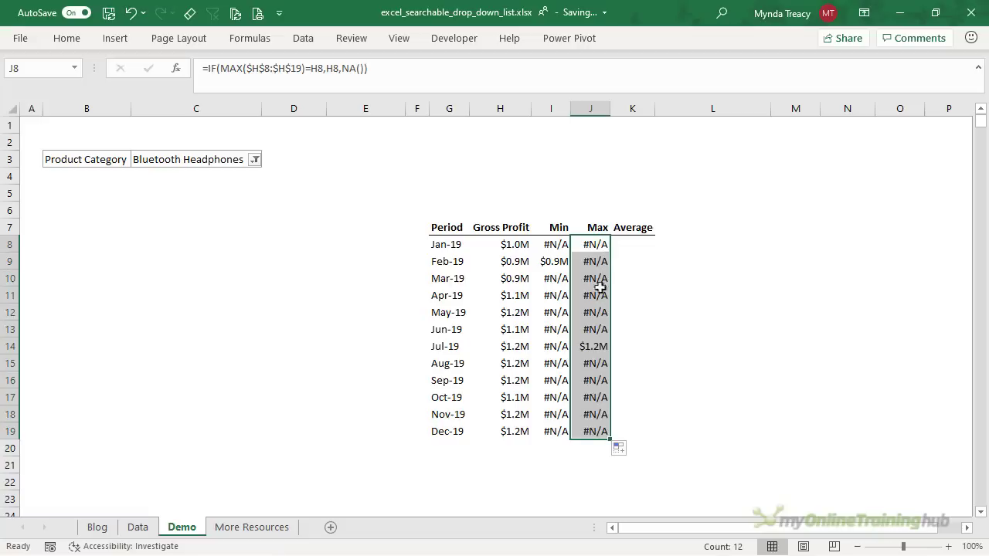
{"action": "left_click", "coordinate": [584, 346]}
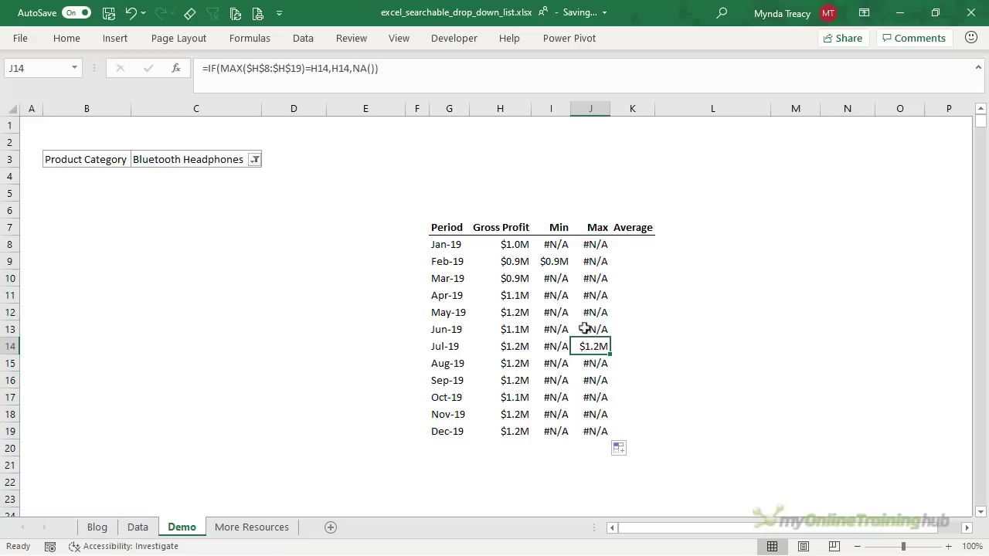
{"action": "left_click_drag", "start_coordinate": [584, 251], "coordinate": [557, 431]}
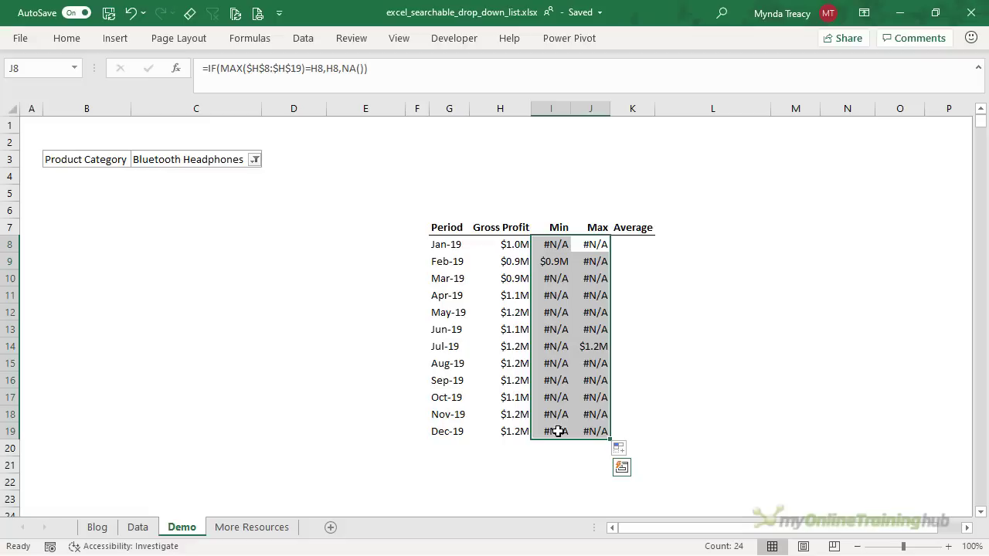
Enter =AVERAGE($H$8:$H$19) in K8 and fill it down the Average column to K19.
{"action": "left_click", "coordinate": [632, 249]}
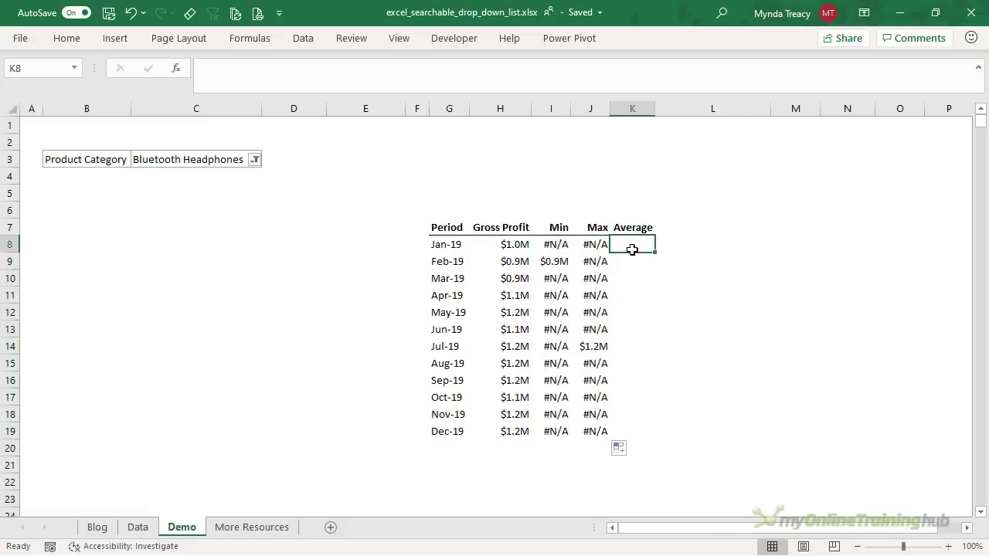
{"action": "type", "text": "=aver"}
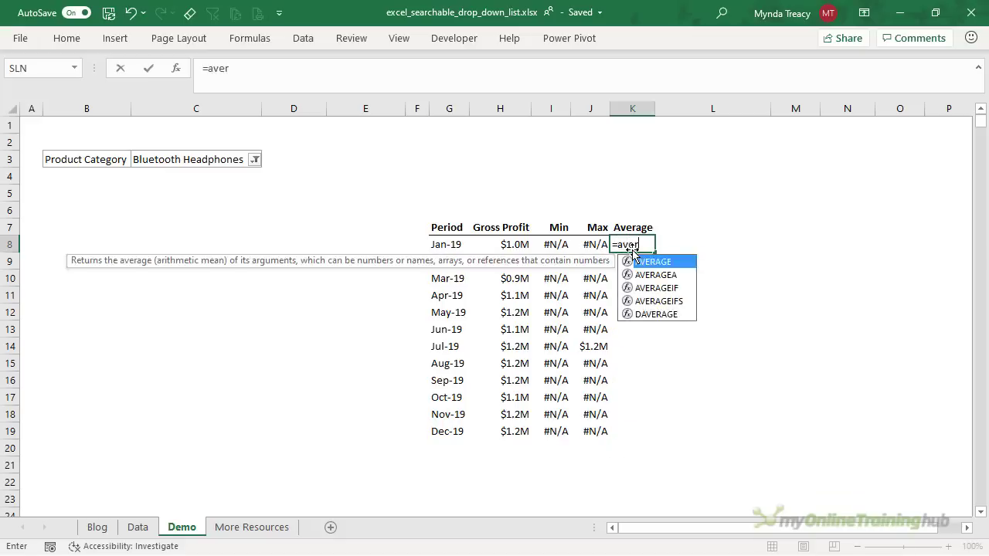
{"action": "key", "text": "Tab"}
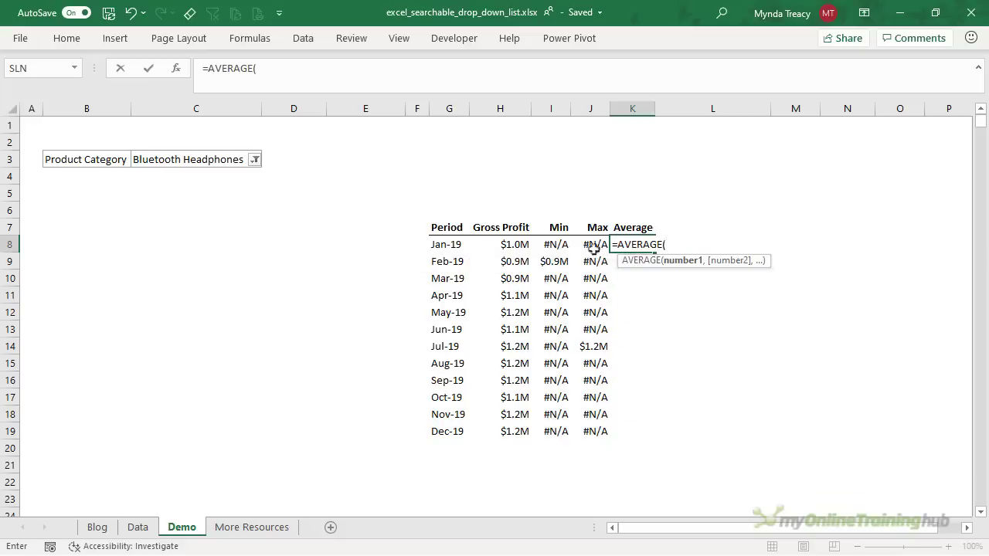
{"action": "left_click_drag", "start_coordinate": [513, 246], "coordinate": [525, 426]}
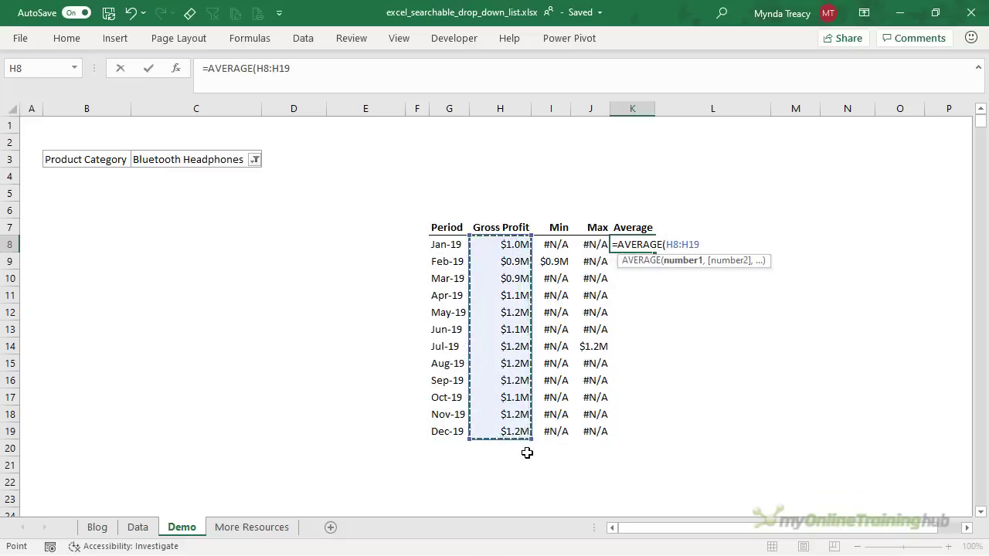
{"action": "key", "text": "F4"}
{"action": "type", "text": ")"}
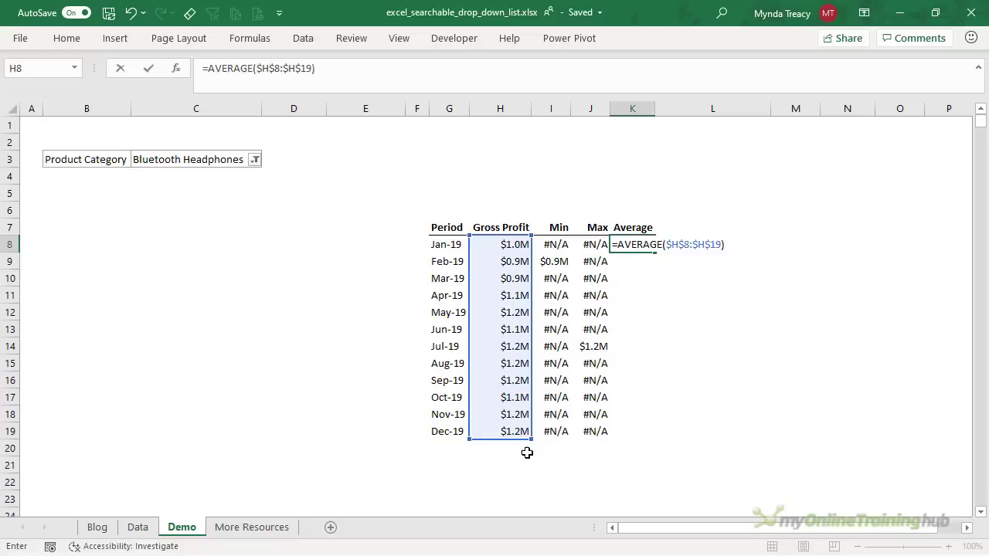
{"action": "key", "text": "Return"}
{"action": "key", "text": "Up"}
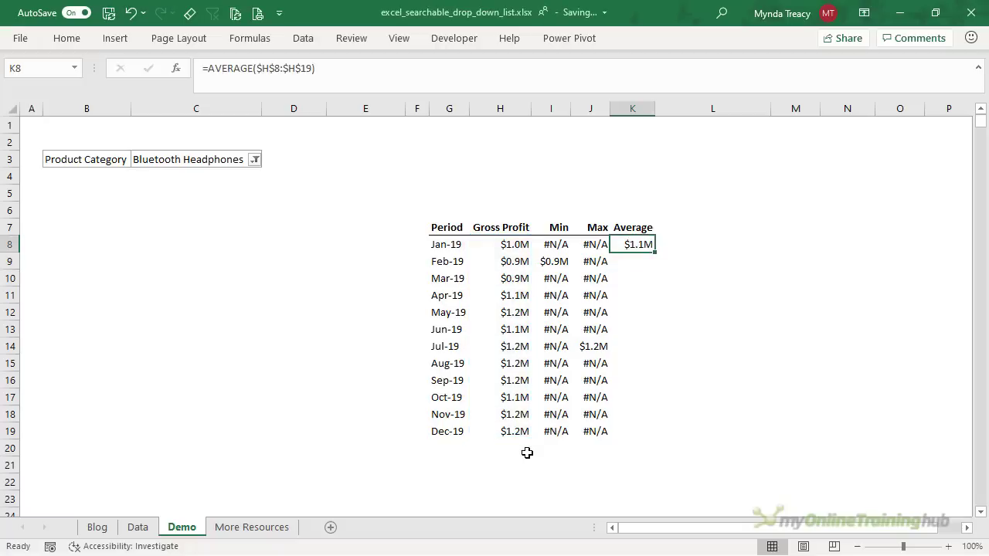
{"action": "double_click", "coordinate": [657, 252]}
Insert a line chart of the report table and fit it into the space beside the table, widening column C to make room.
{"action": "left_click", "coordinate": [525, 272]}
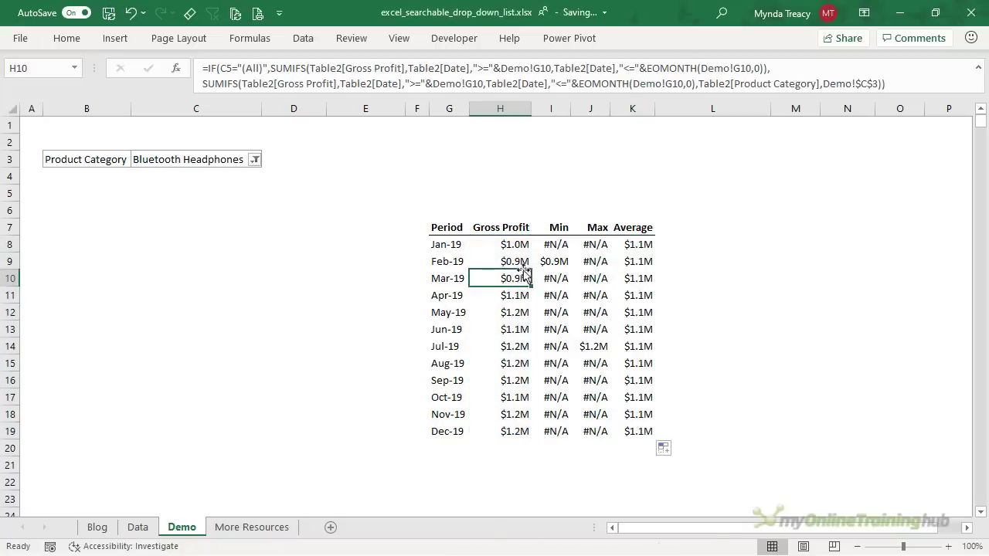
{"action": "left_click", "coordinate": [115, 38]}
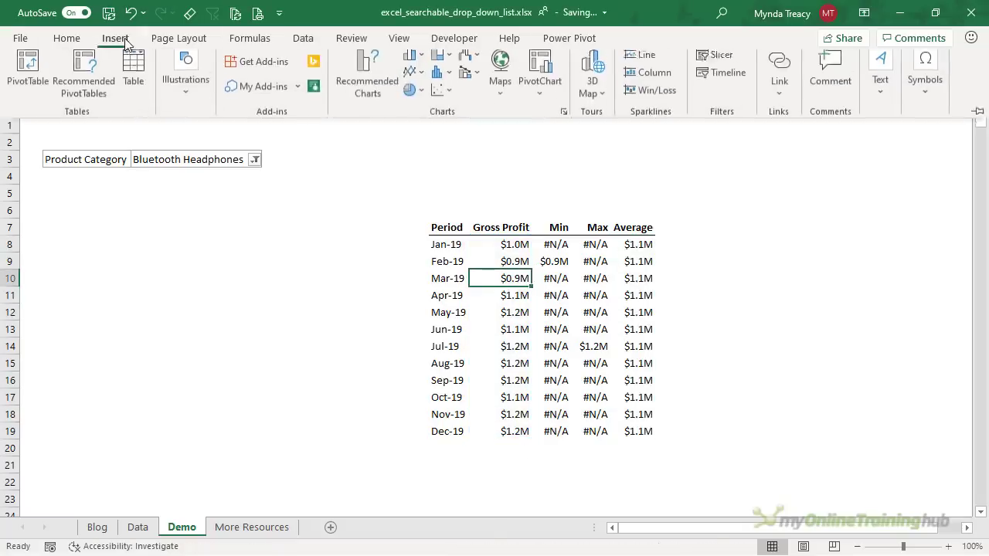
{"action": "left_click", "coordinate": [414, 78]}
{"action": "left_click", "coordinate": [430, 132]}
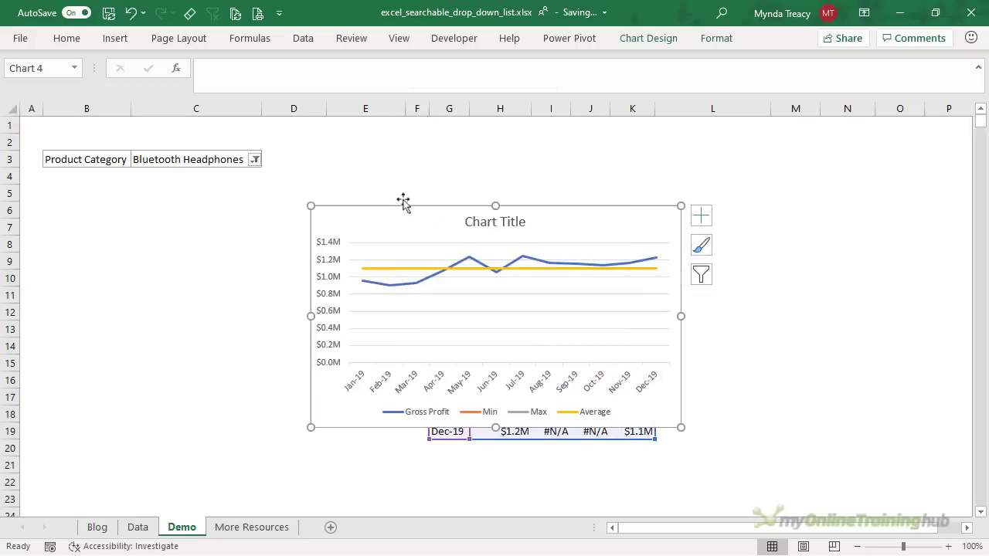
{"action": "left_click_drag", "start_coordinate": [391, 203], "coordinate": [112, 221]}
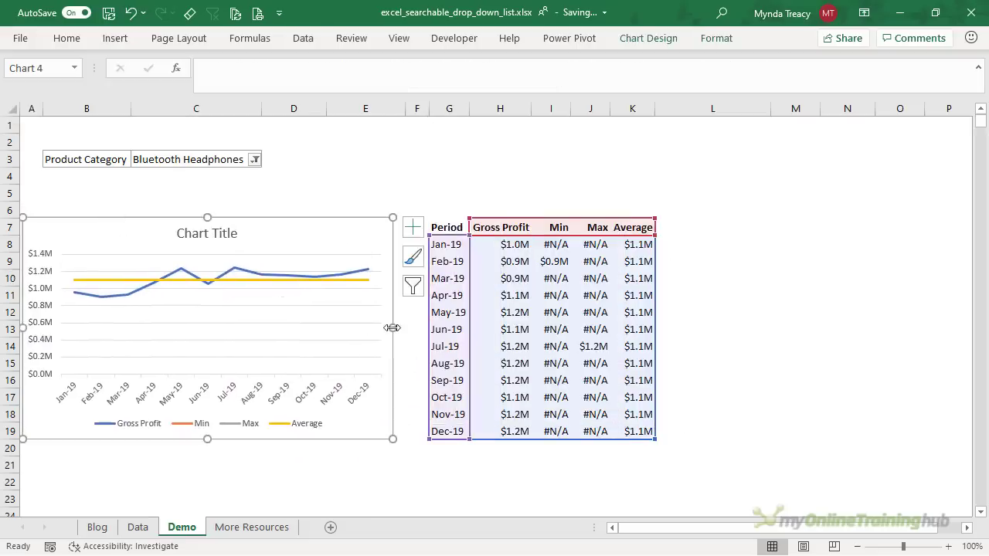
{"action": "left_click_drag", "start_coordinate": [261, 108], "coordinate": [302, 109]}
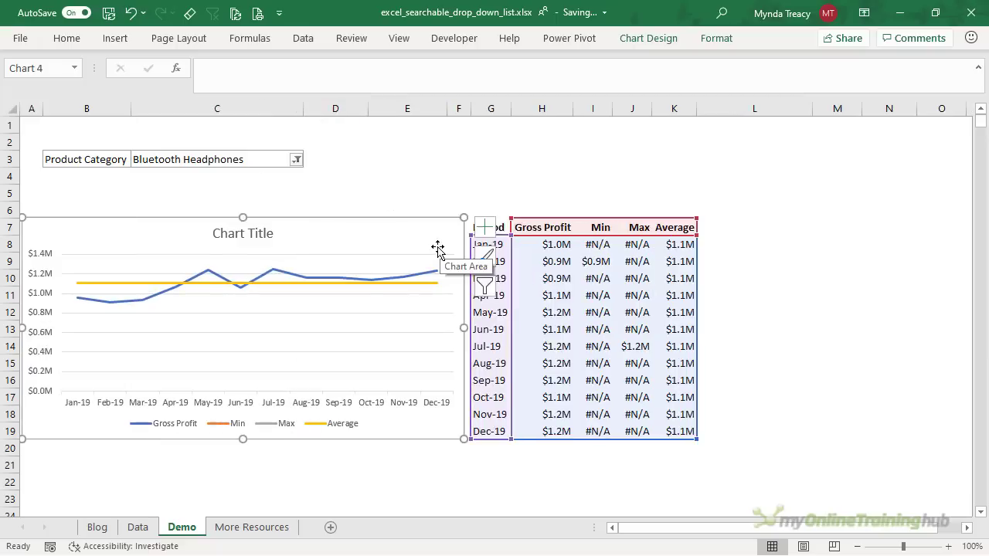
Remove the chart's gridlines and set the legend position to Top.
{"action": "left_click", "coordinate": [485, 228]}
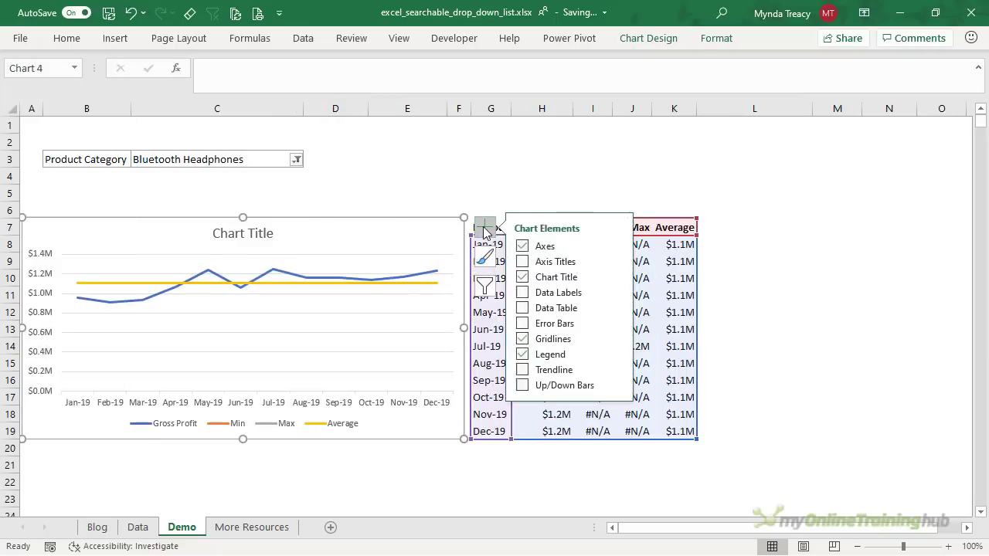
{"action": "left_click", "coordinate": [522, 339]}
{"action": "left_click", "coordinate": [618, 354]}
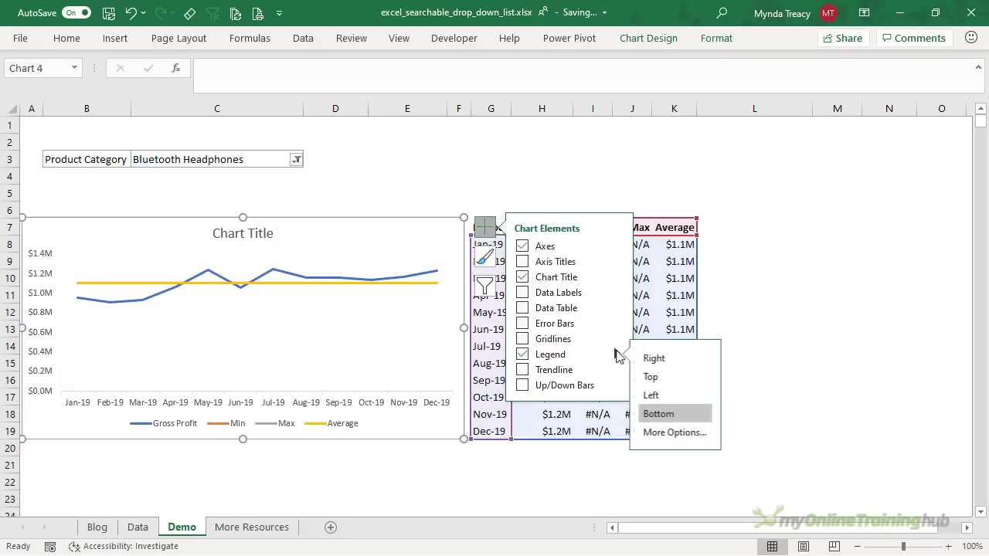
{"action": "left_click", "coordinate": [651, 376]}
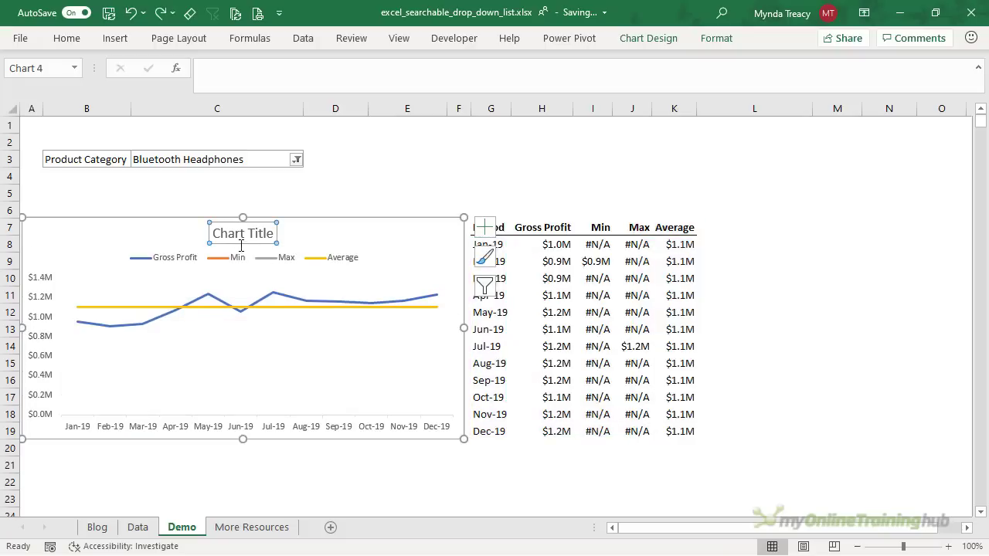
Move the chart title to the chart's upper-left corner and link its text to cell C3 with =Demo!$C$3.
{"action": "left_click_drag", "start_coordinate": [241, 245], "coordinate": [59, 242]}
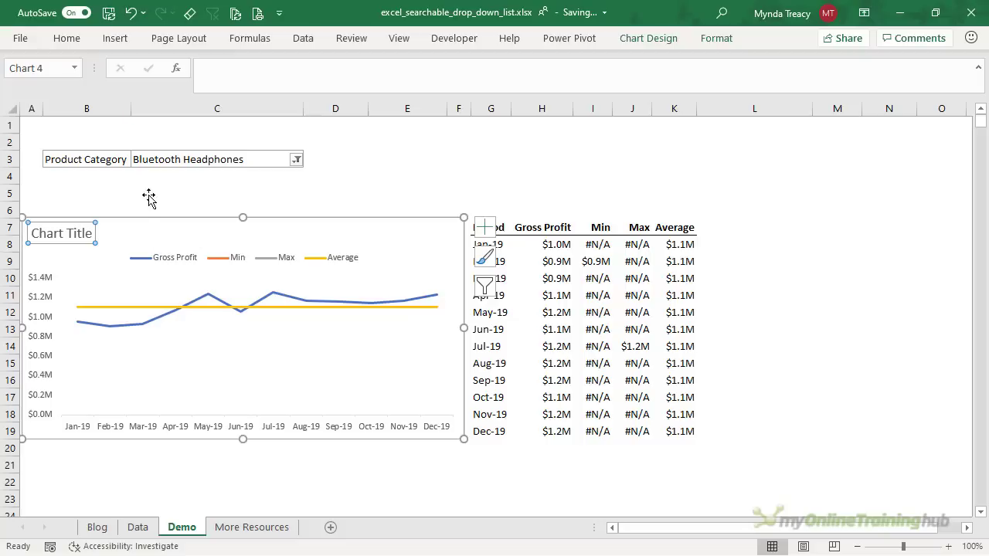
{"action": "left_click", "coordinate": [239, 81]}
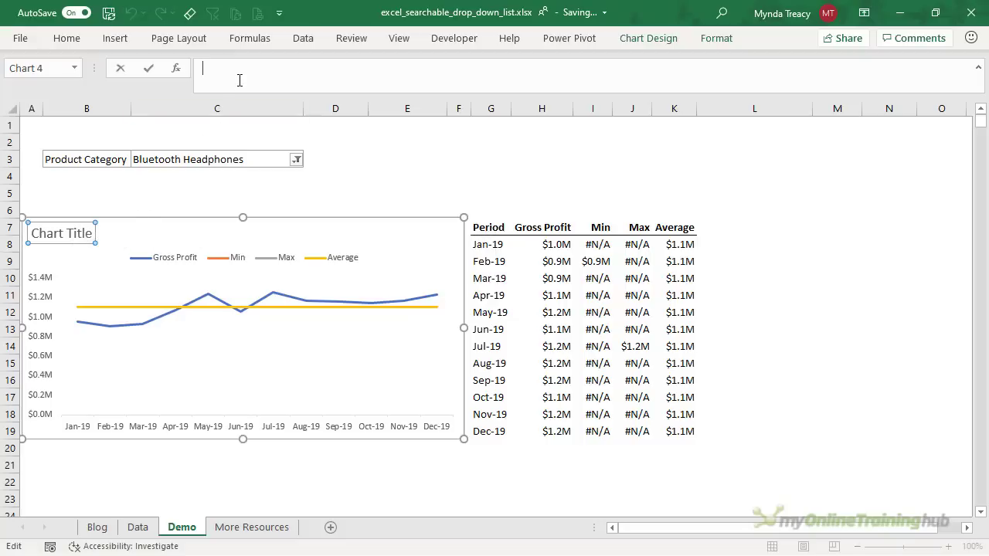
{"action": "left_click", "coordinate": [201, 155]}
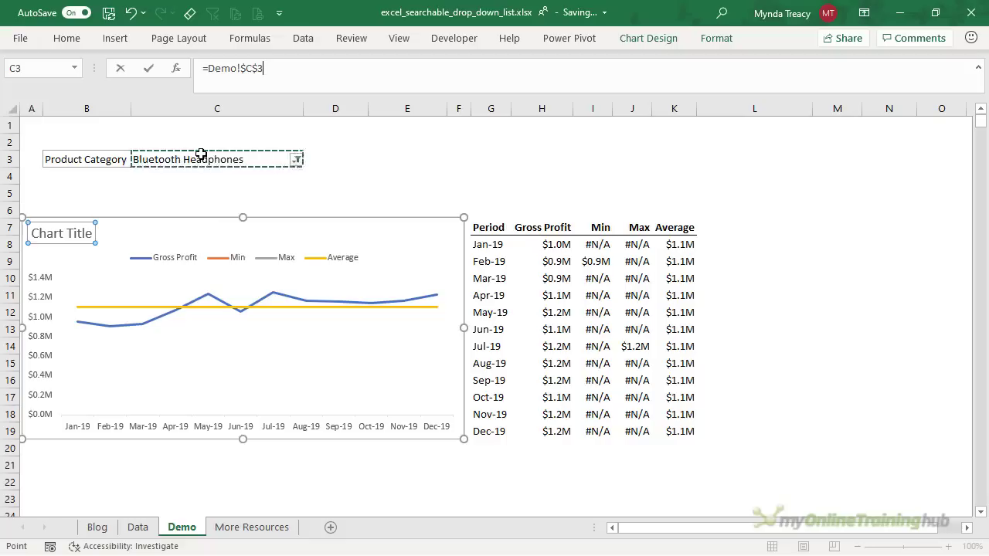
{"action": "key", "text": "Return"}
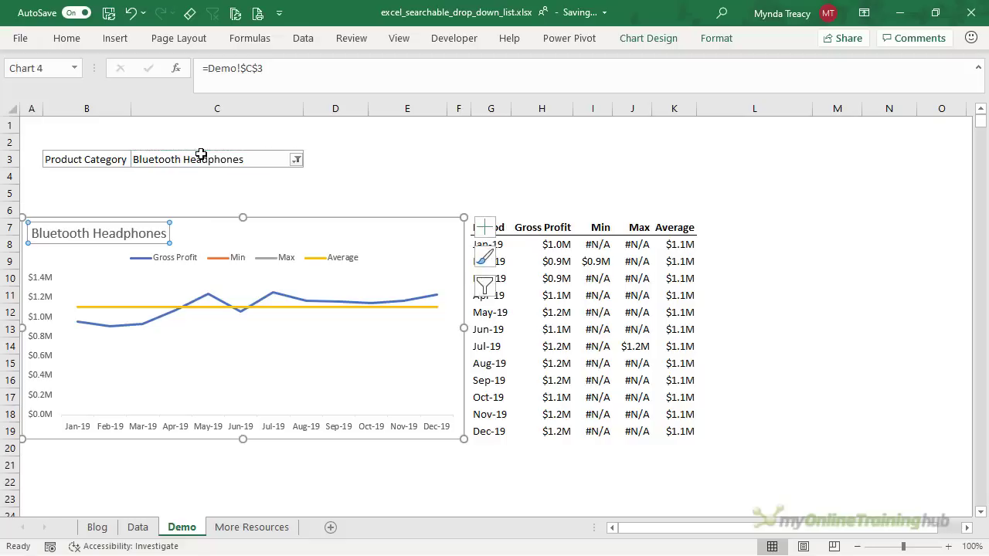
Move the legend beside the chart title and extend the plot area upward into the freed space.
{"action": "left_click", "coordinate": [216, 251]}
{"action": "left_click_drag", "start_coordinate": [217, 255], "coordinate": [305, 230]}
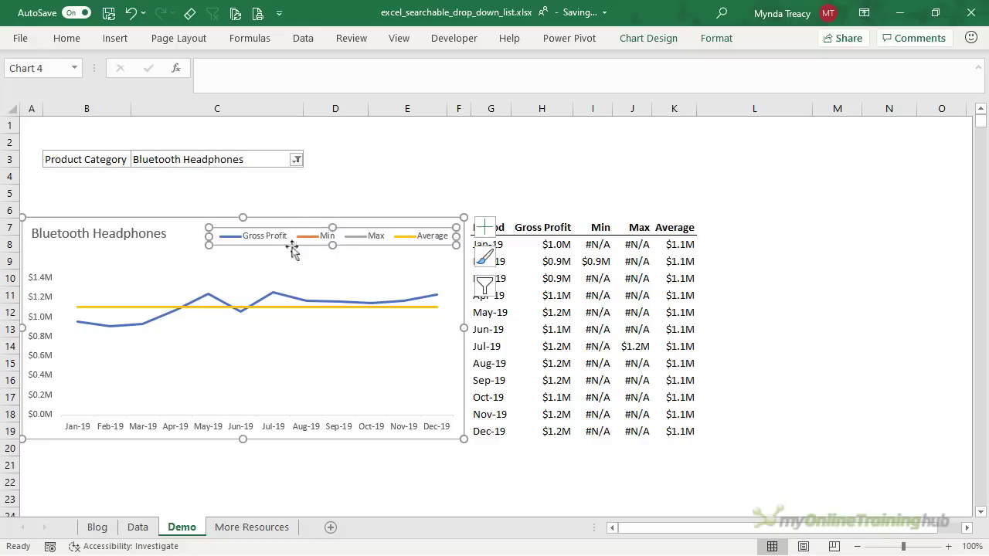
{"action": "left_click", "coordinate": [257, 277]}
{"action": "left_click_drag", "start_coordinate": [256, 277], "coordinate": [256, 255]}
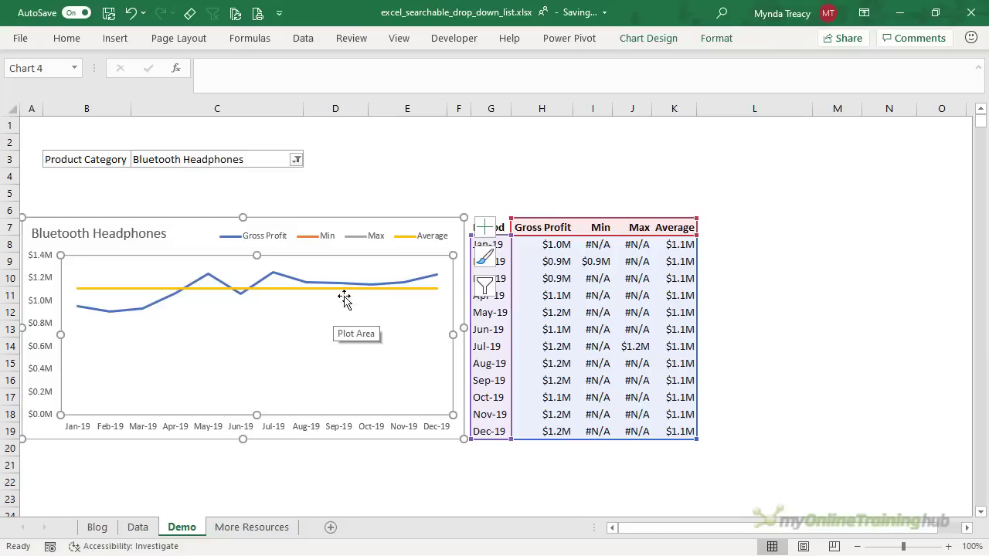
Format the chart's Average series as a finely dotted line.
{"action": "left_click", "coordinate": [201, 289]}
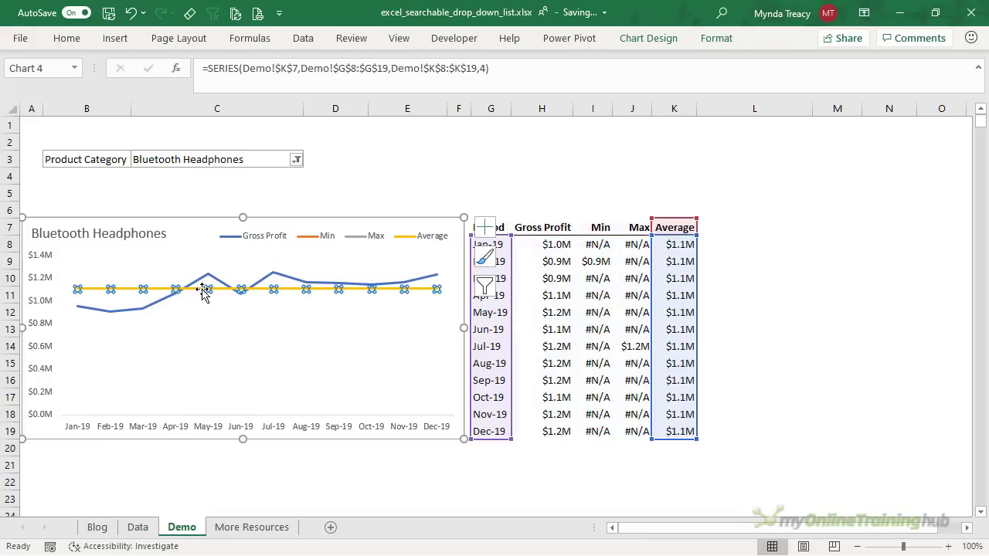
{"action": "key", "text": "ctrl+1"}
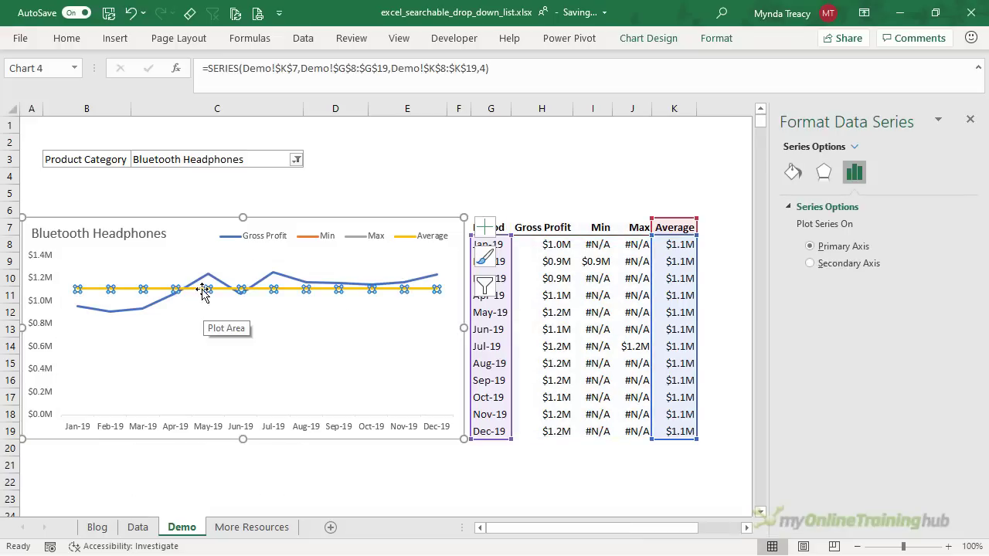
{"action": "left_click", "coordinate": [792, 173]}
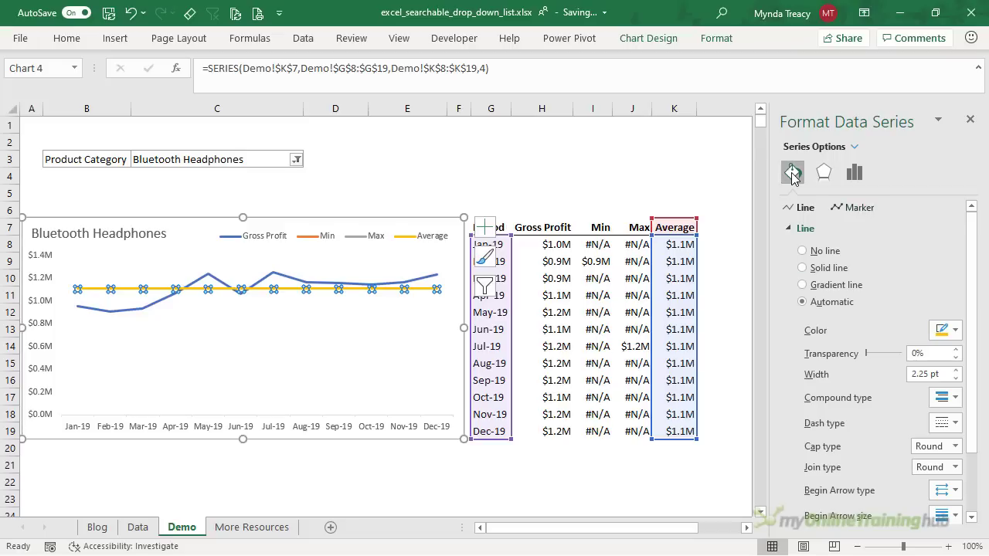
{"action": "left_click", "coordinate": [946, 422]}
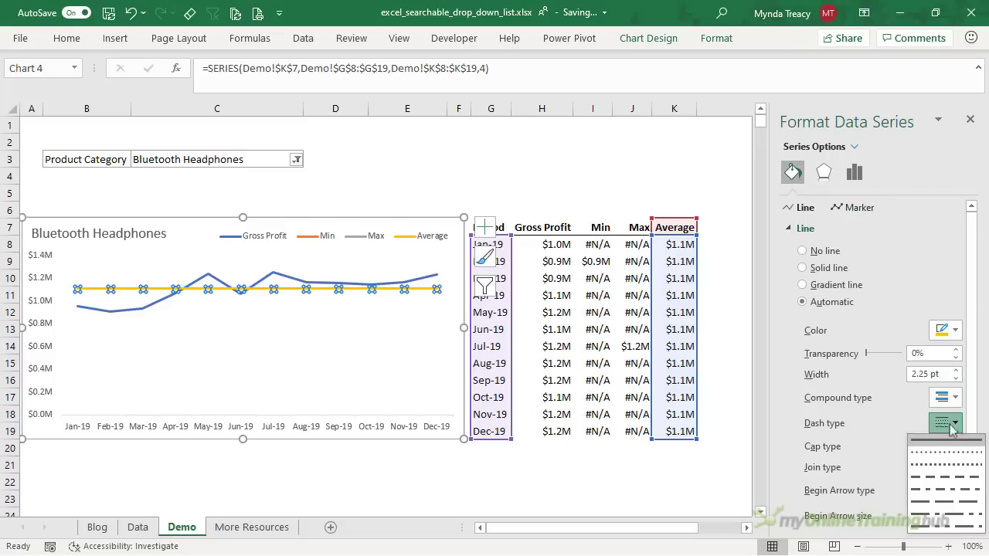
{"action": "left_click", "coordinate": [950, 454]}
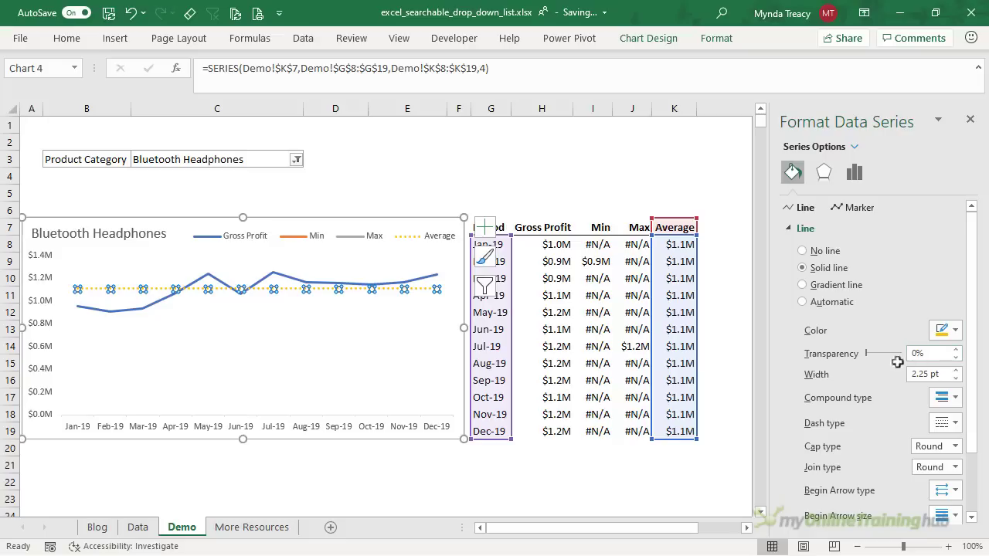
Recolor the chart's Gross Profit series line to a medium grey.
{"action": "left_click", "coordinate": [303, 280]}
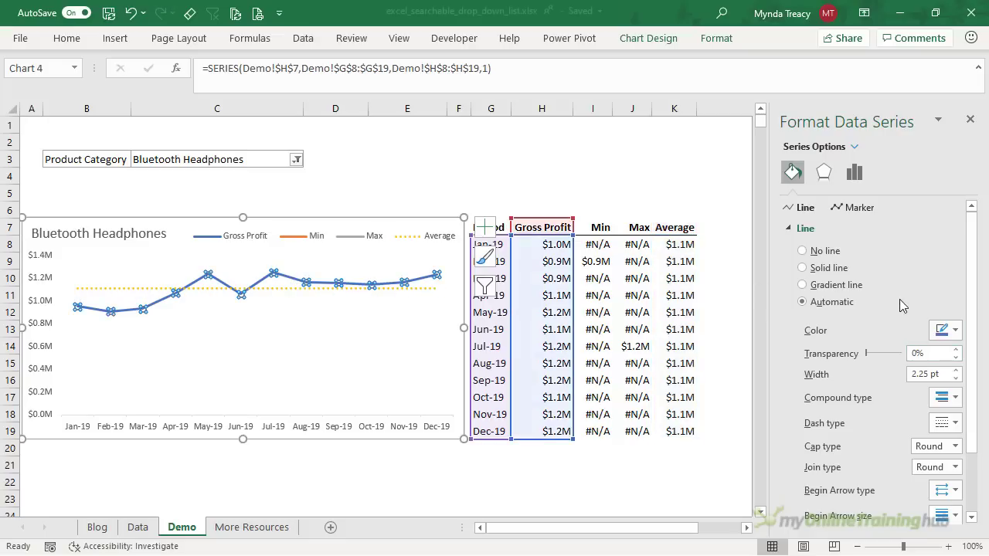
{"action": "left_click", "coordinate": [956, 331]}
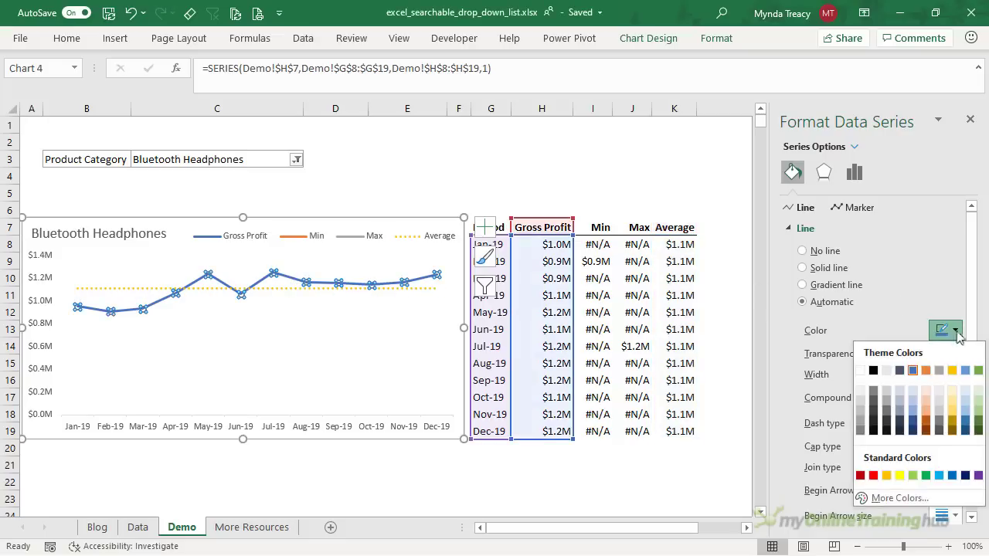
{"action": "left_click", "coordinate": [862, 425]}
{"action": "left_click", "coordinate": [296, 309]}
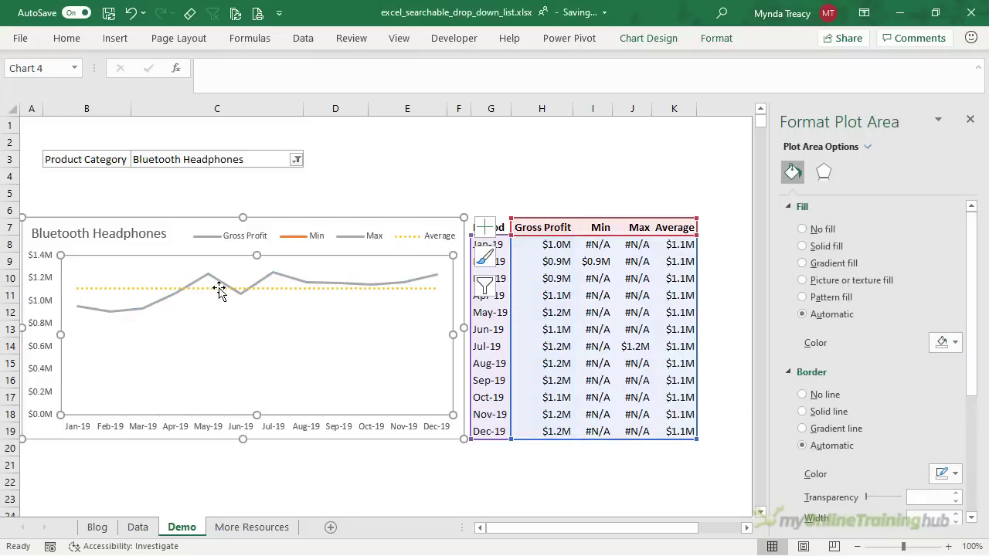
Remove the line from the chart's Min series.
{"action": "left_click", "coordinate": [723, 39]}
{"action": "left_click", "coordinate": [114, 61]}
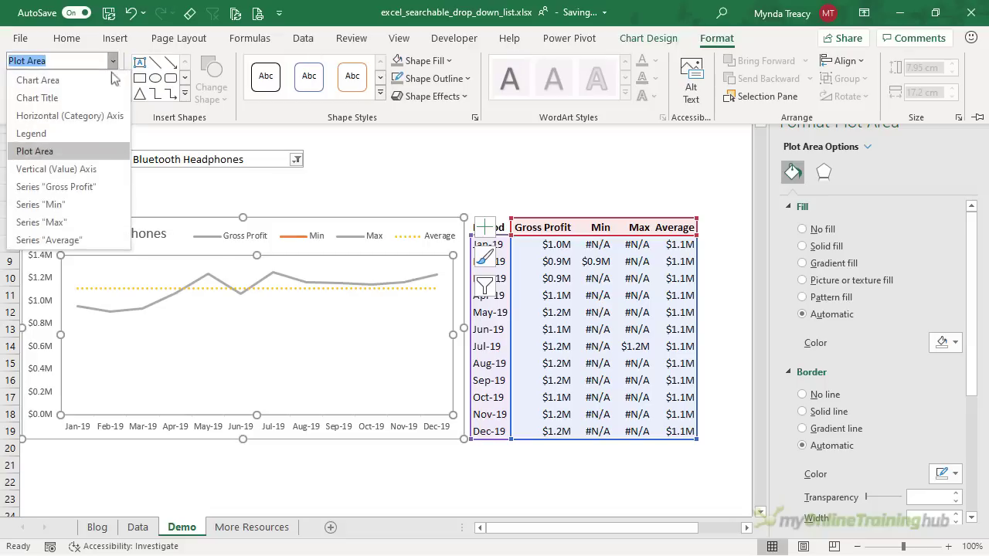
{"action": "left_click", "coordinate": [65, 204]}
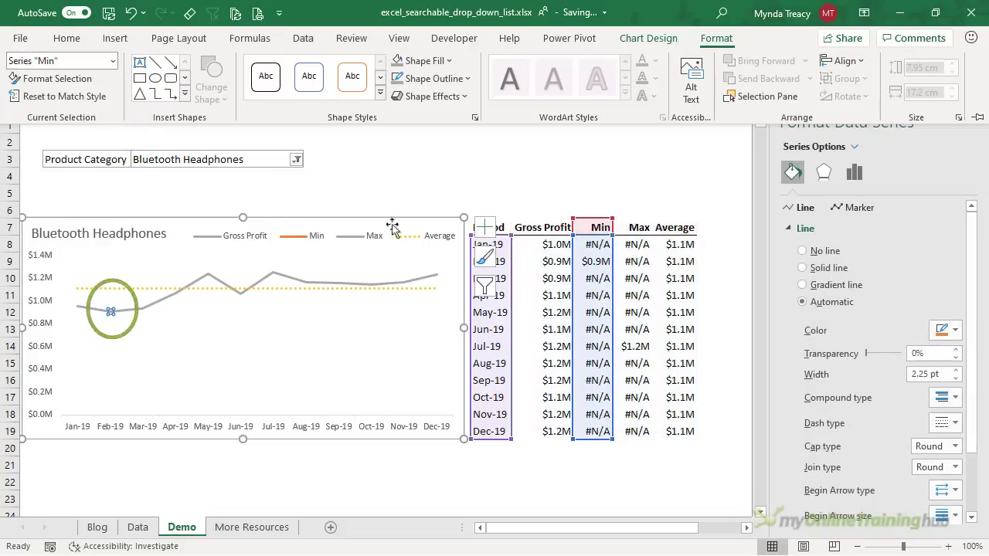
{"action": "left_click", "coordinate": [819, 255]}
Give the Min series a built-in round marker and increase the marker's size.
{"action": "left_click", "coordinate": [834, 207]}
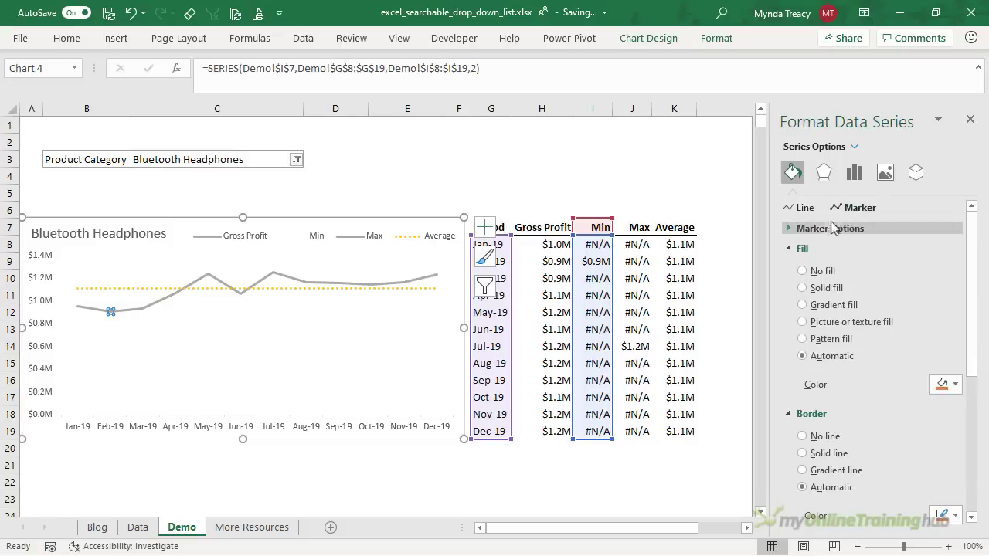
{"action": "left_click", "coordinate": [833, 227]}
{"action": "left_click", "coordinate": [816, 284]}
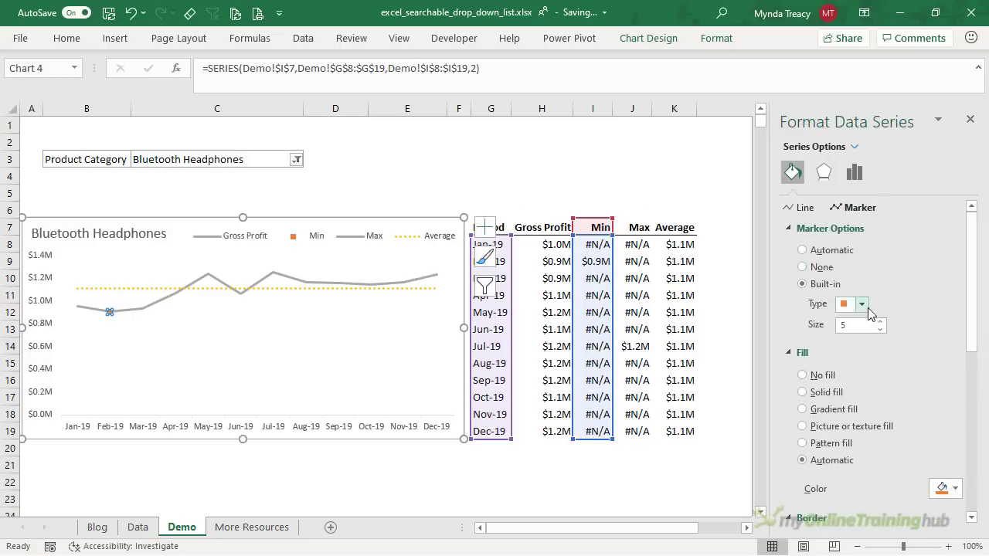
{"action": "left_click", "coordinate": [862, 305]}
{"action": "left_click", "coordinate": [848, 420]}
{"action": "left_click", "coordinate": [819, 331]}
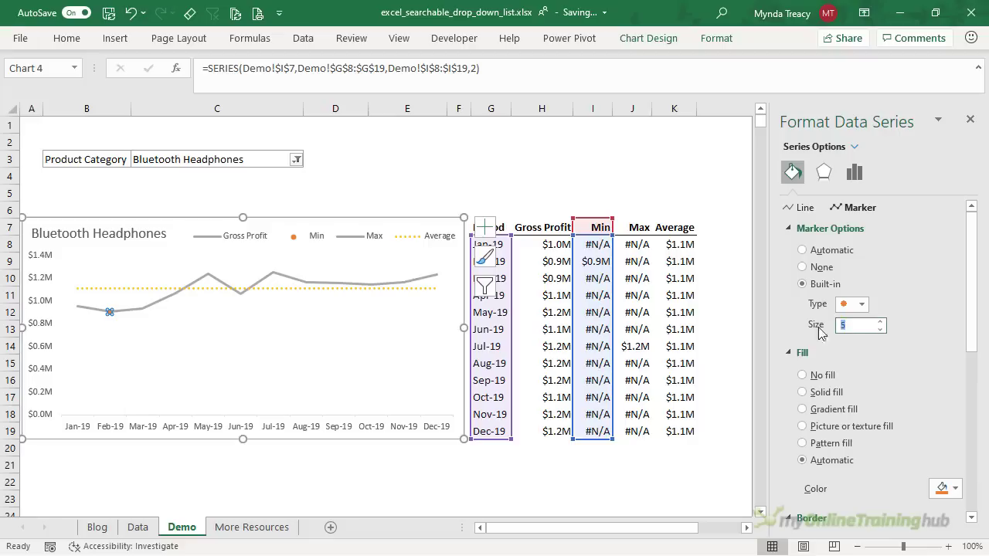
Format the Min marker with no fill and a solid orange border 1.5 pt wide.
{"action": "left_click", "coordinate": [810, 375]}
{"action": "scroll", "coordinate": [890, 359], "scroll_direction": "down", "scroll_amount": 1}
{"action": "scroll", "coordinate": [894, 359], "scroll_direction": "down", "scroll_amount": 2}
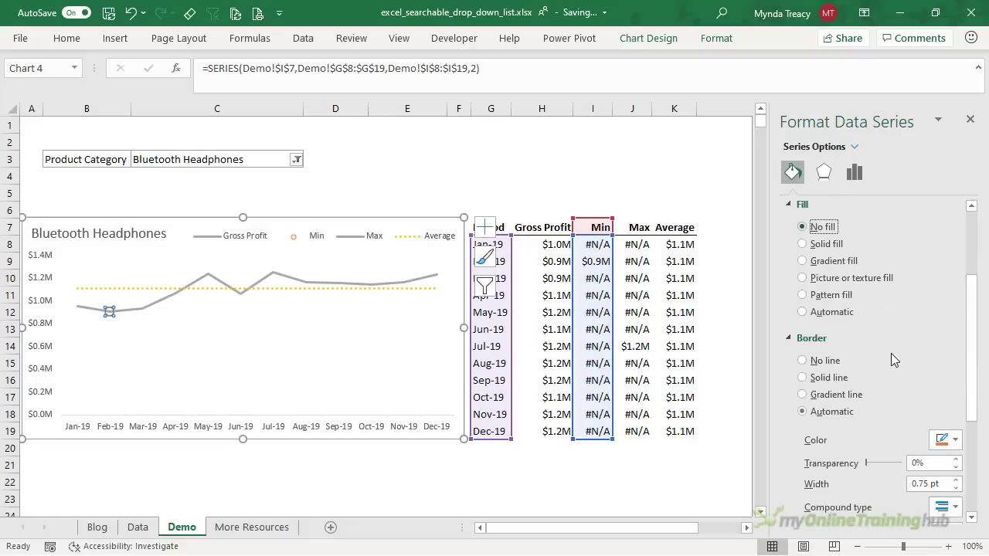
{"action": "left_click", "coordinate": [813, 378]}
{"action": "left_click", "coordinate": [953, 440]}
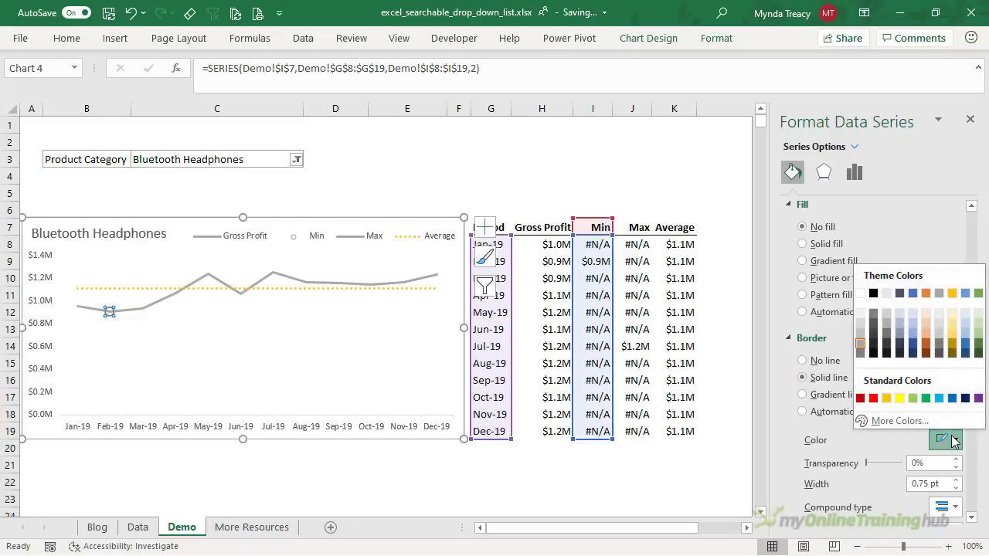
{"action": "left_click", "coordinate": [927, 294]}
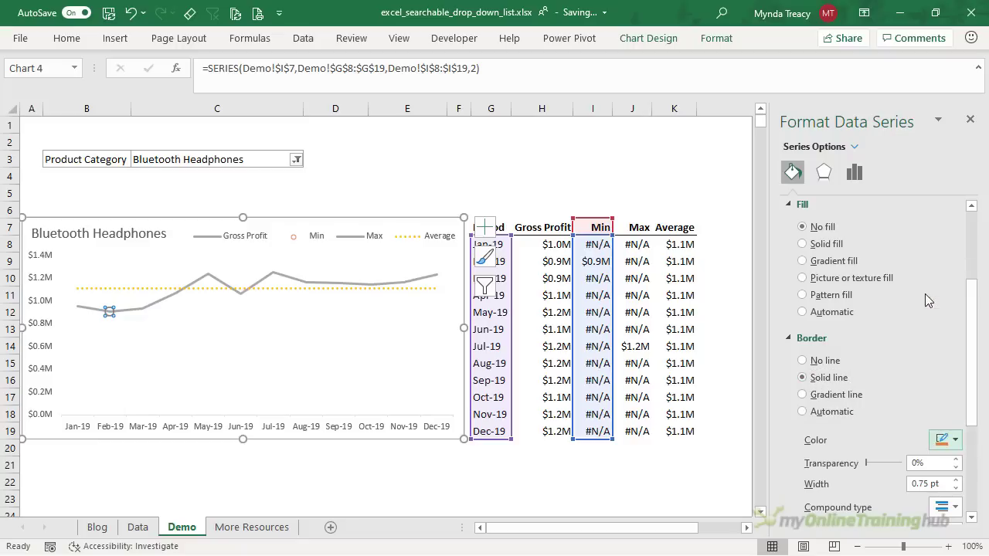
{"action": "left_click", "coordinate": [956, 480]}
{"action": "left_click", "coordinate": [955, 480]}
{"action": "left_click", "coordinate": [956, 480]}
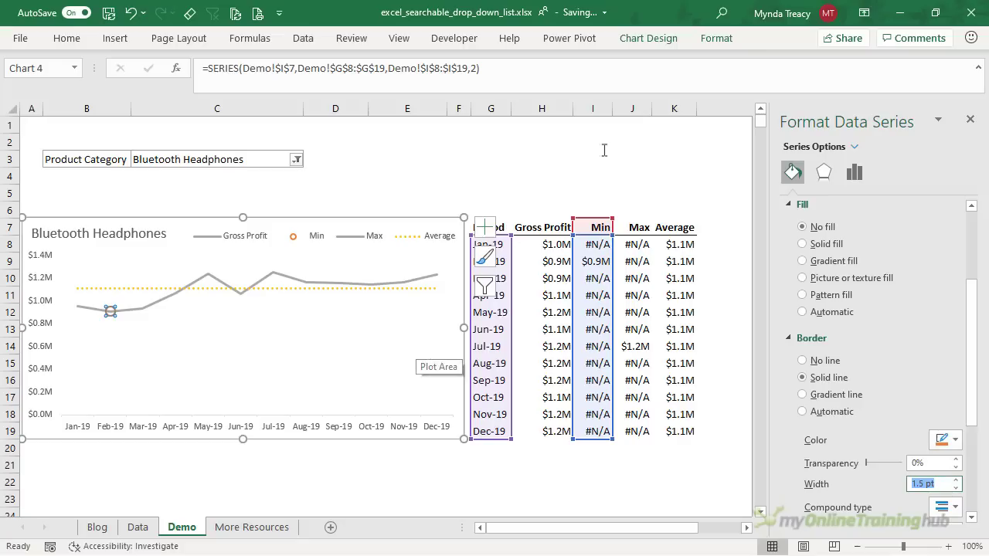
Remove the line from the chart's Max series.
{"action": "left_click", "coordinate": [715, 38]}
{"action": "left_click", "coordinate": [112, 68]}
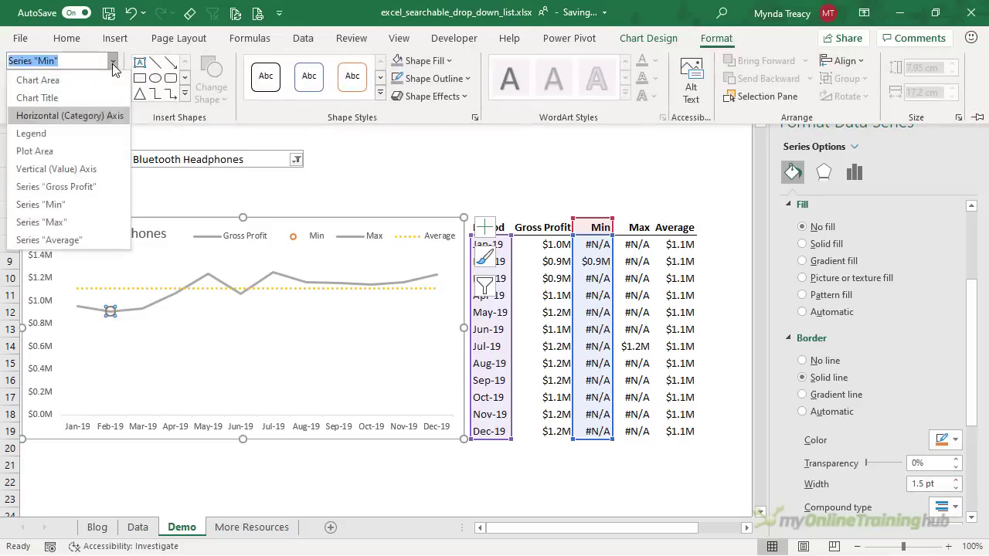
{"action": "left_click", "coordinate": [62, 222]}
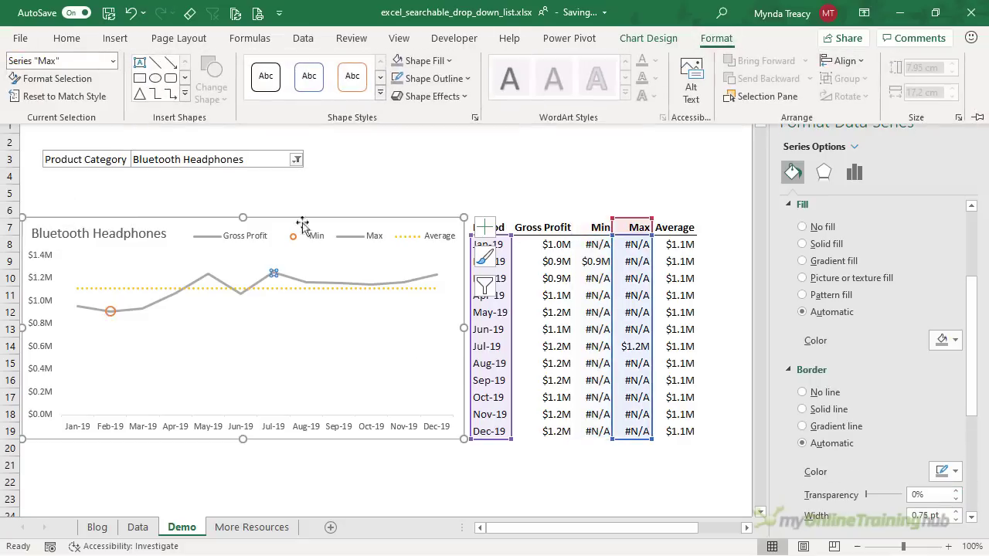
{"action": "left_click", "coordinate": [805, 207]}
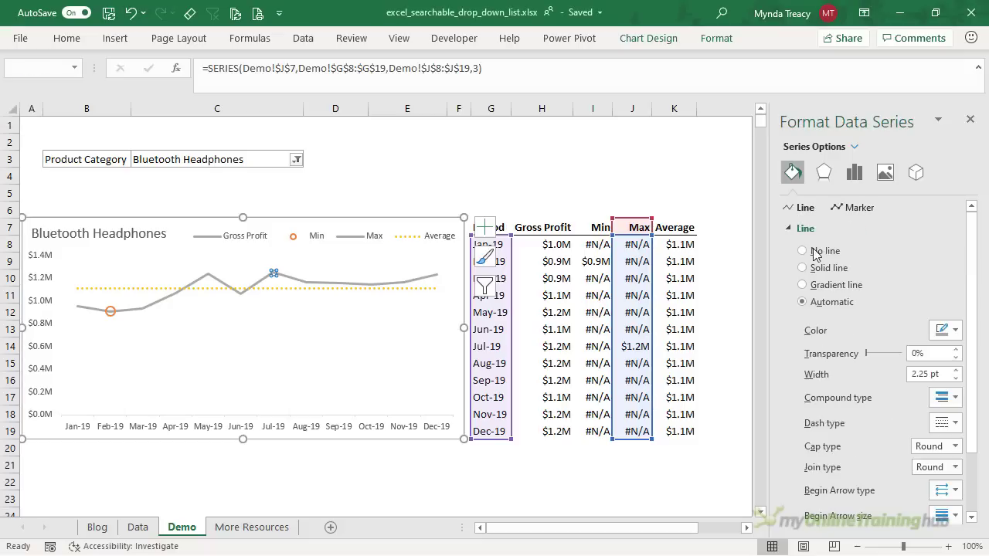
{"action": "left_click", "coordinate": [813, 252]}
Give the Max series a built-in round marker of size 9 with no fill.
{"action": "left_click", "coordinate": [854, 207]}
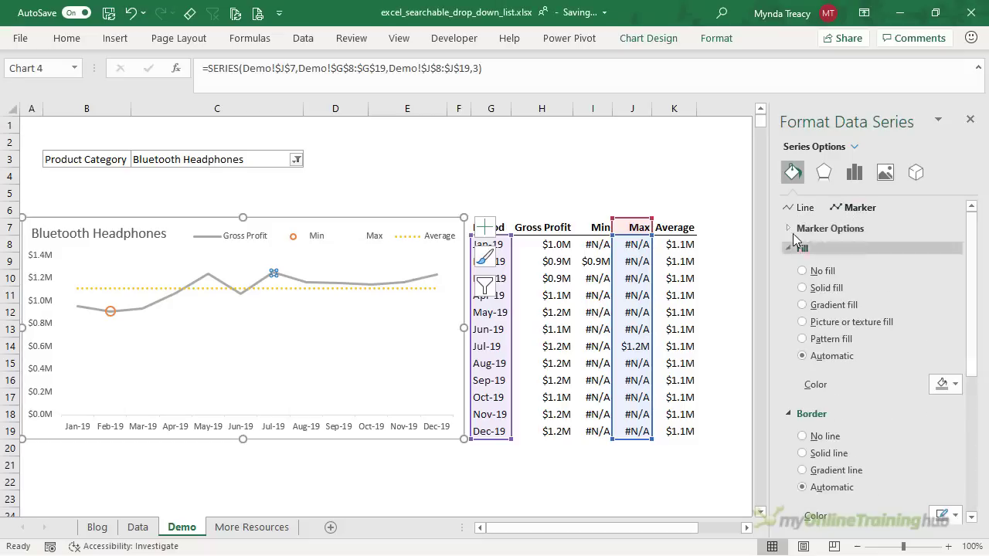
{"action": "left_click", "coordinate": [796, 230]}
{"action": "left_click", "coordinate": [822, 283]}
{"action": "left_click", "coordinate": [862, 303]}
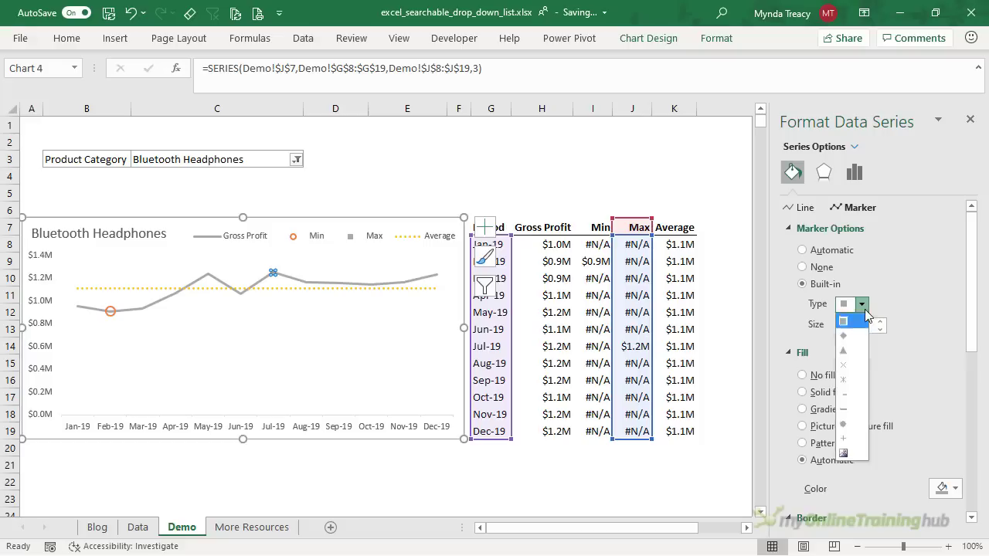
{"action": "left_click", "coordinate": [859, 424]}
{"action": "left_click", "coordinate": [819, 329]}
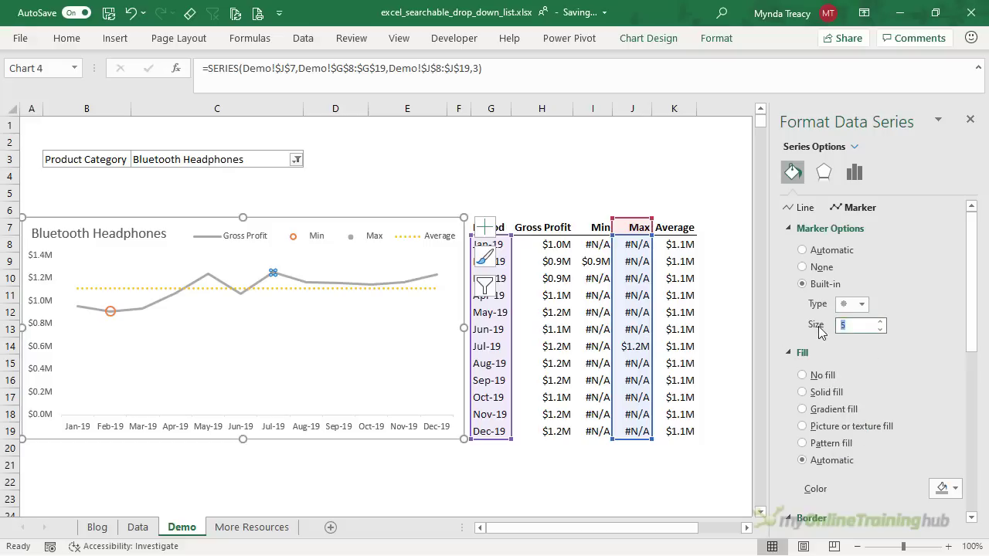
Format the Max marker's border as a thicker solid blue line and deselect the chart.
{"action": "scroll", "coordinate": [820, 330], "scroll_direction": "down", "scroll_amount": 2}
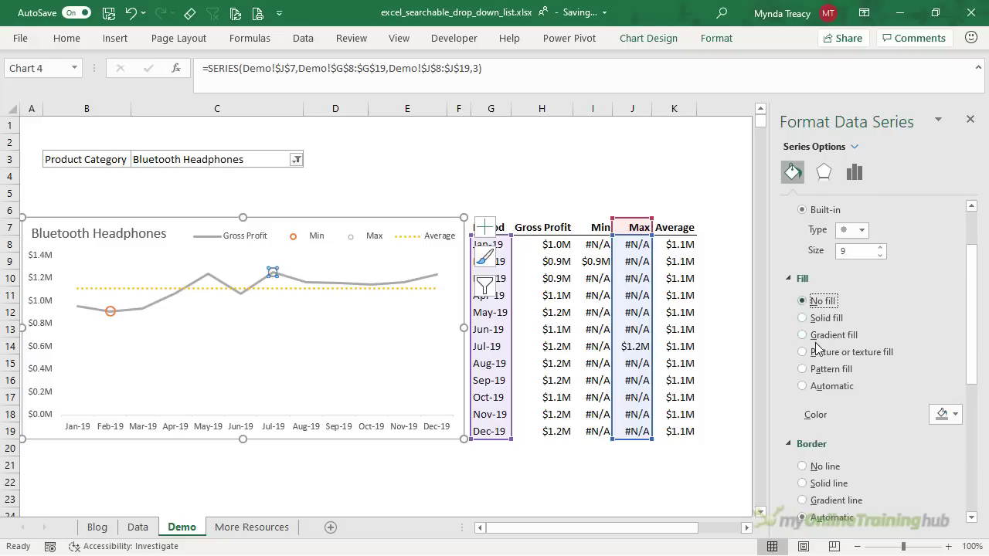
{"action": "scroll", "coordinate": [819, 324], "scroll_direction": "down", "scroll_amount": 3}
{"action": "left_click", "coordinate": [818, 343]}
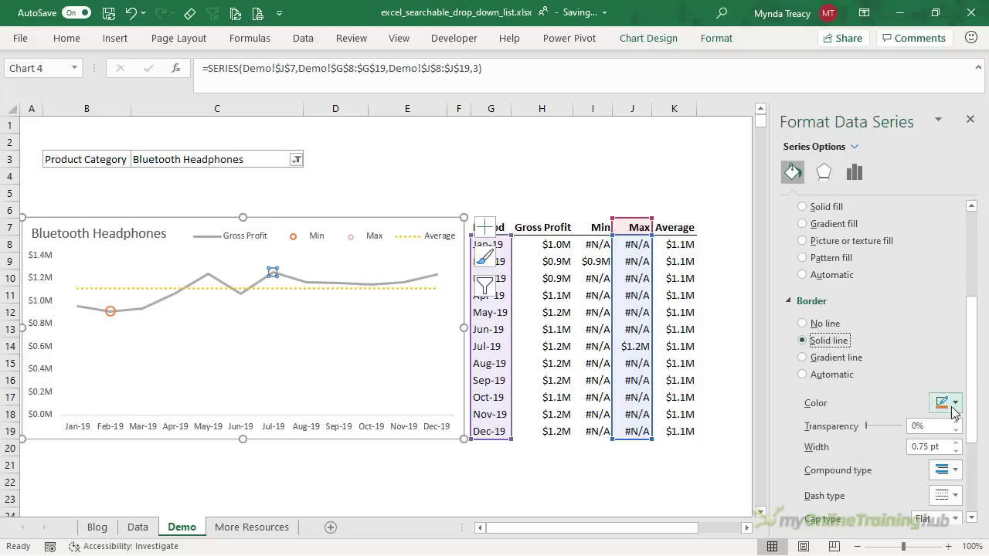
{"action": "left_click", "coordinate": [954, 409]}
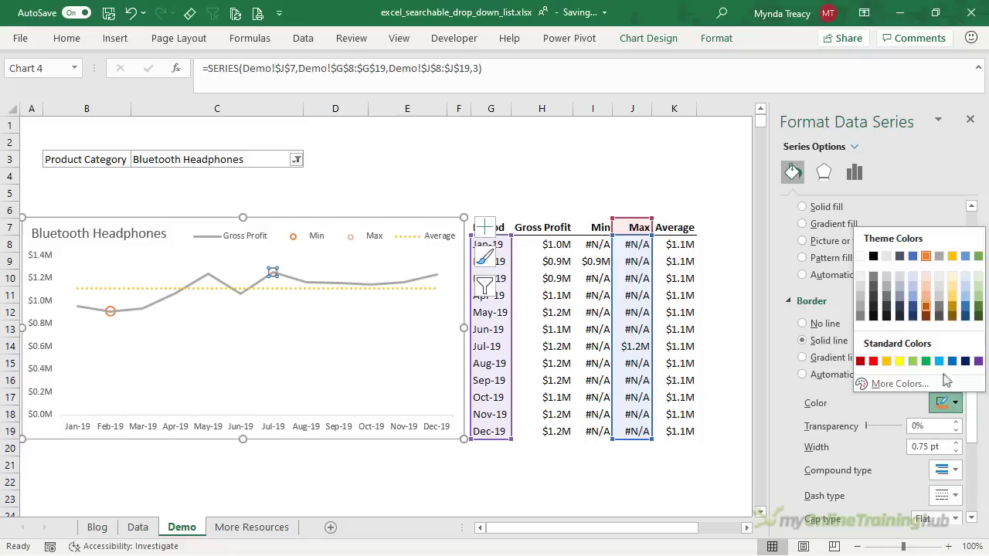
{"action": "left_click", "coordinate": [913, 256]}
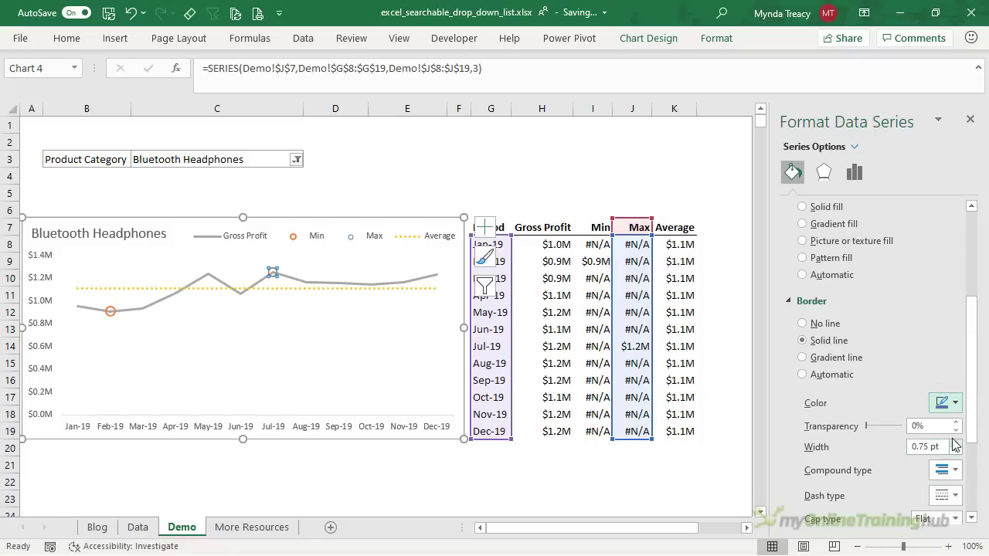
{"action": "left_click", "coordinate": [958, 444]}
{"action": "left_click", "coordinate": [563, 474]}
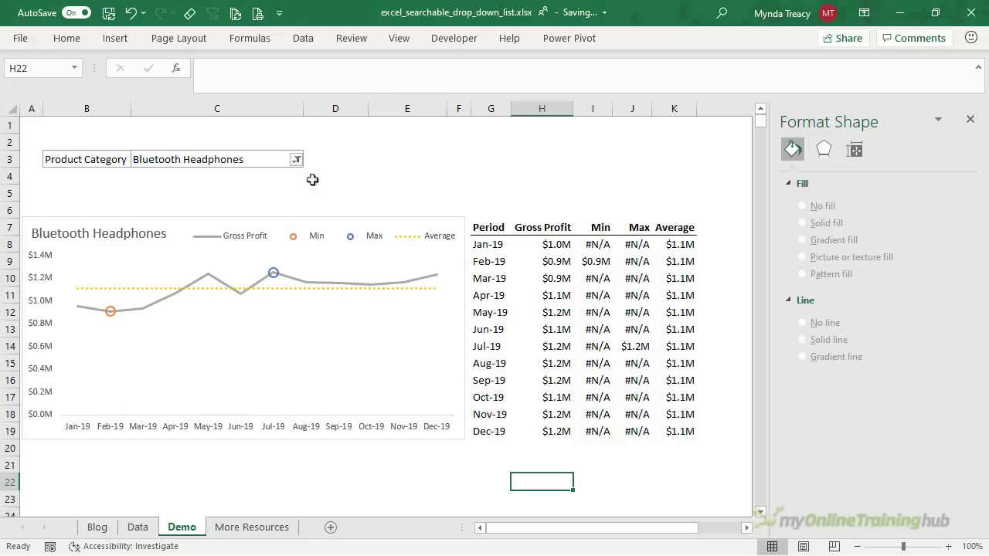
Enlarge the Product Category filter list, search it for "dig" and filter to Digital SLR Cameras.
{"action": "left_click", "coordinate": [296, 160]}
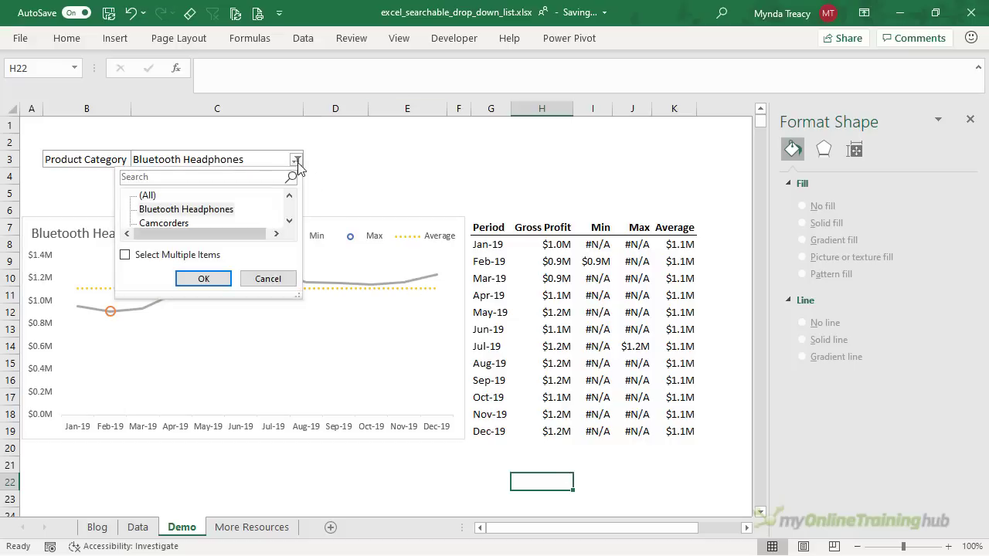
{"action": "left_click_drag", "start_coordinate": [298, 294], "coordinate": [393, 426]}
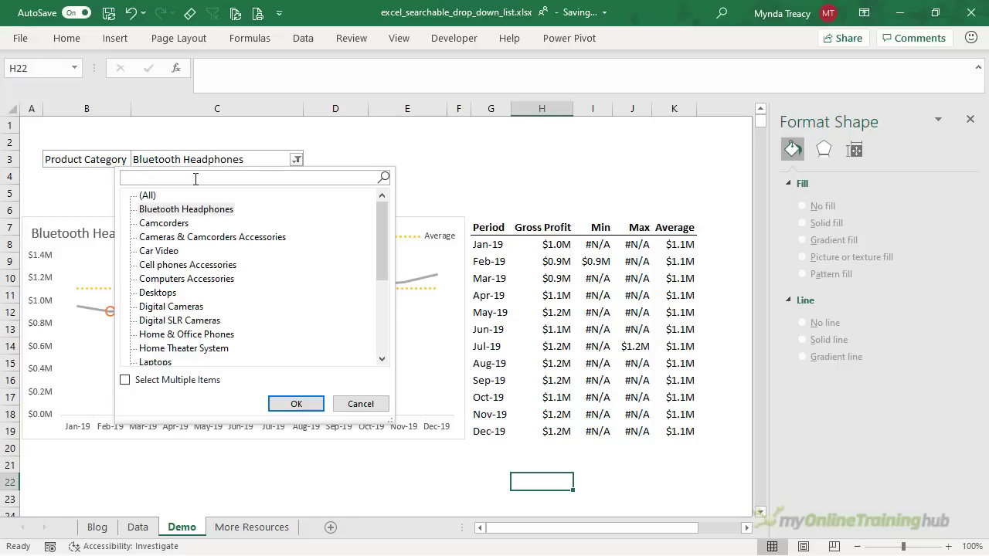
{"action": "type", "text": "dig"}
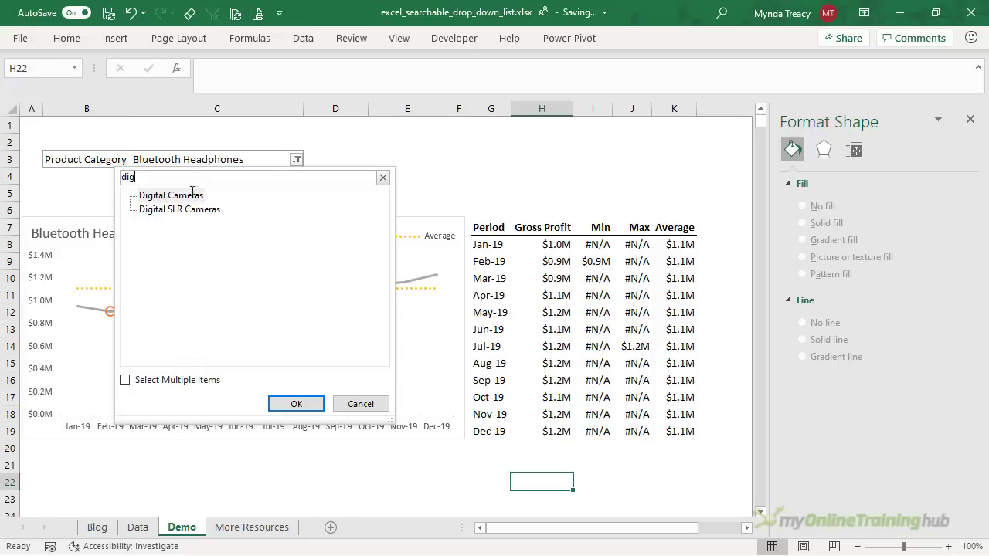
{"action": "left_click", "coordinate": [185, 209]}
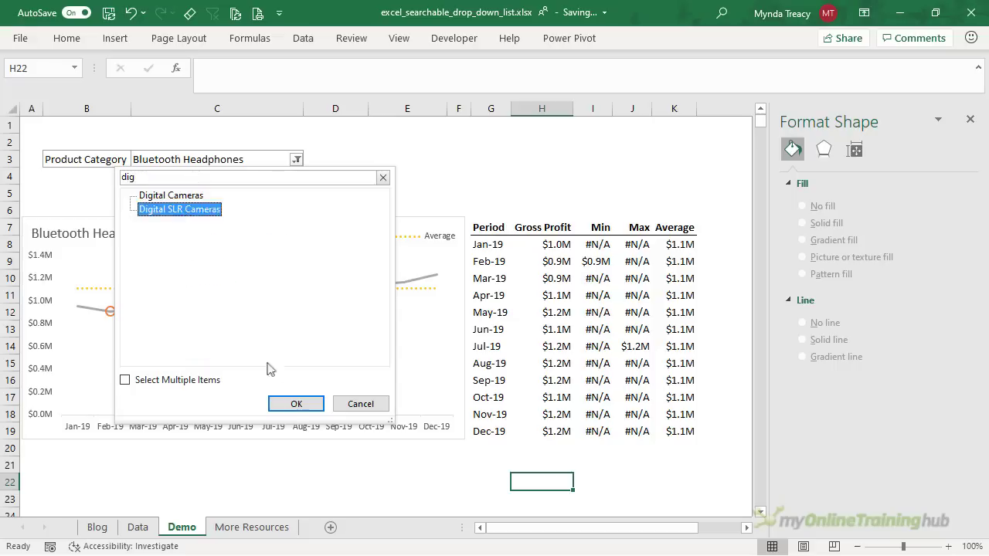
{"action": "left_click", "coordinate": [292, 404]}
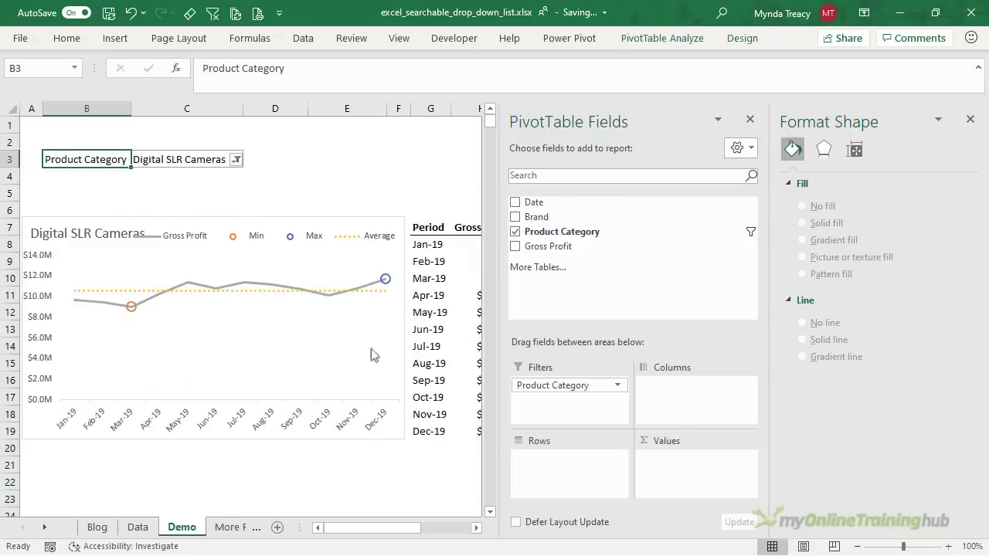
Close the PivotTable Fields and Format Shape panes and widen column C.
{"action": "left_click", "coordinate": [749, 119]}
{"action": "left_click", "coordinate": [971, 120]}
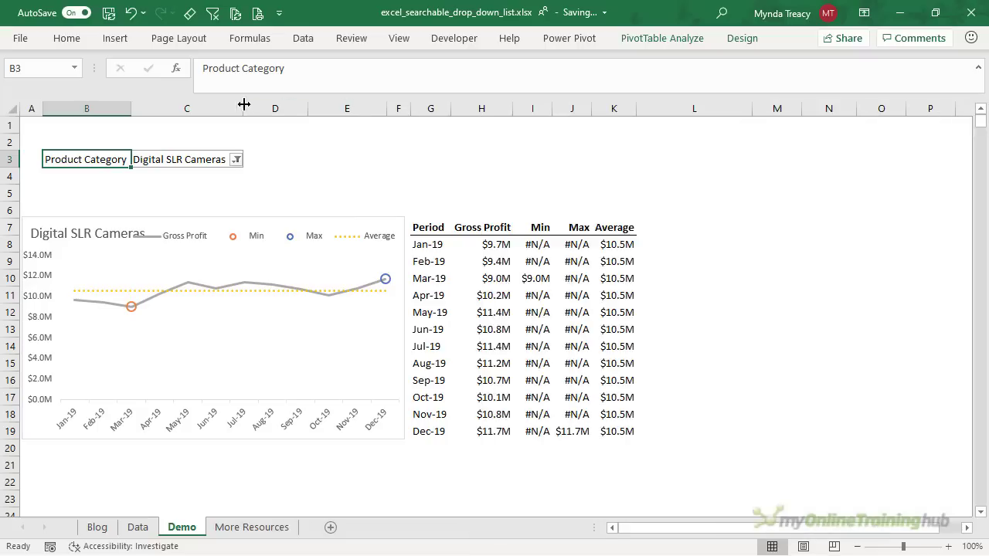
{"action": "left_click_drag", "start_coordinate": [243, 104], "coordinate": [284, 105]}
Turn off "Autofit column widths on update" in the options of the Product Category PivotTable.
{"action": "right_click", "coordinate": [198, 161]}
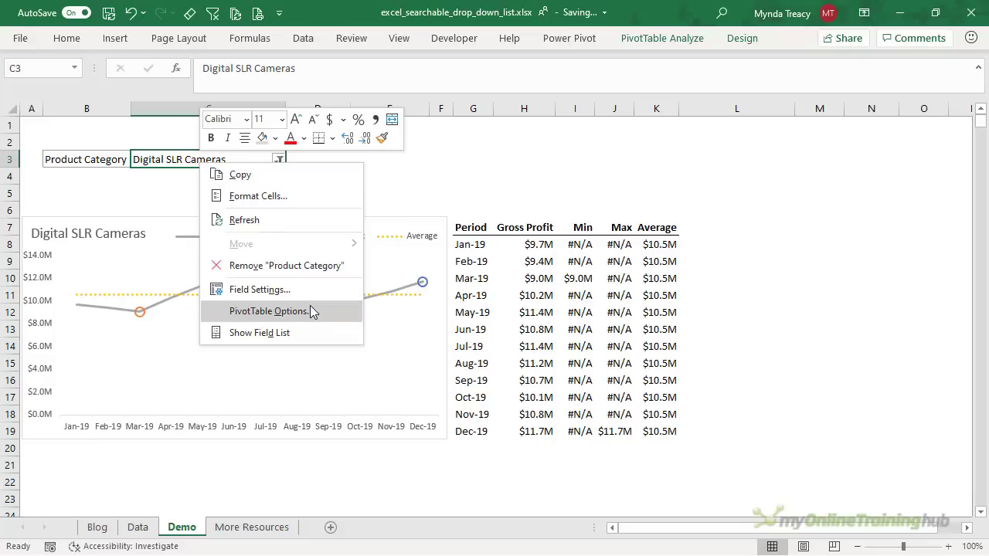
{"action": "left_click", "coordinate": [331, 311]}
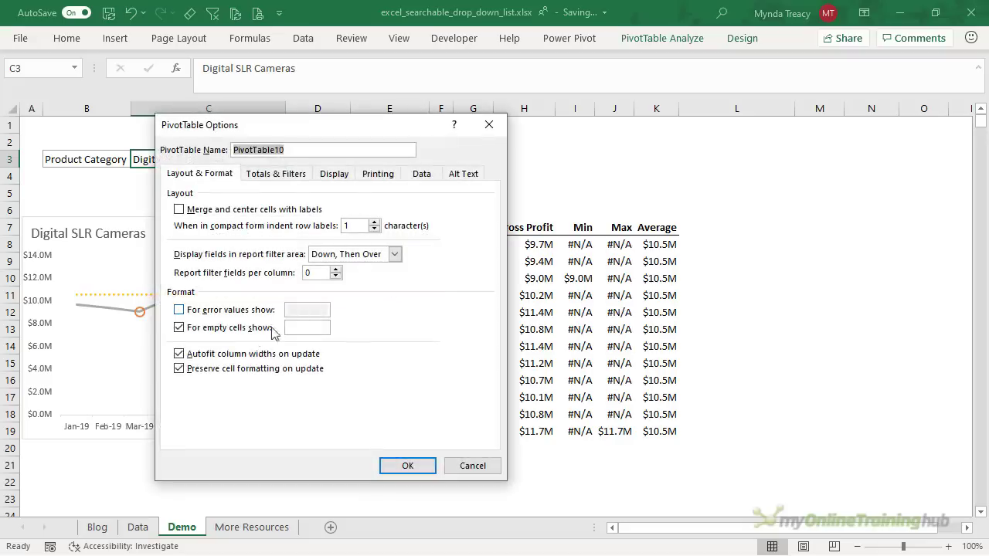
{"action": "left_click", "coordinate": [197, 354]}
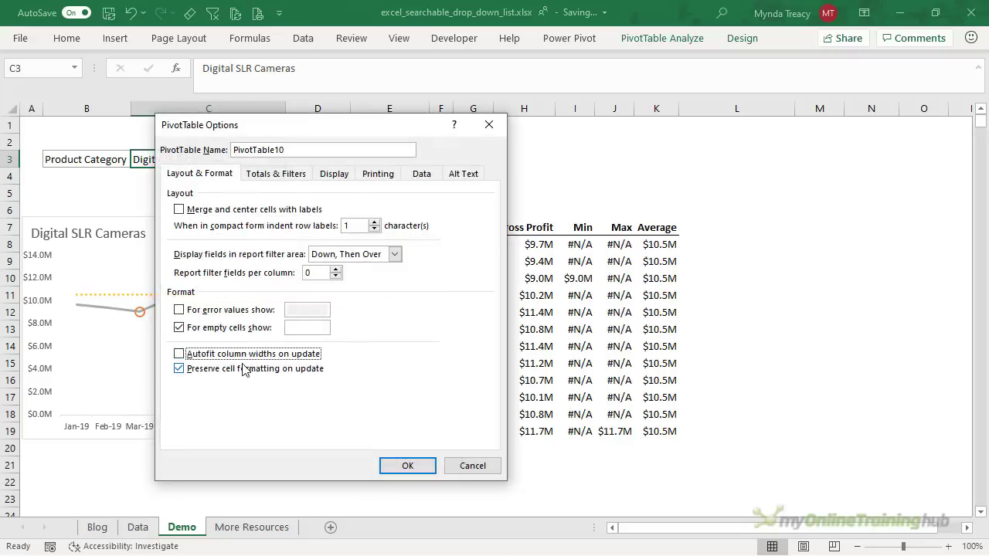
{"action": "left_click", "coordinate": [407, 466]}
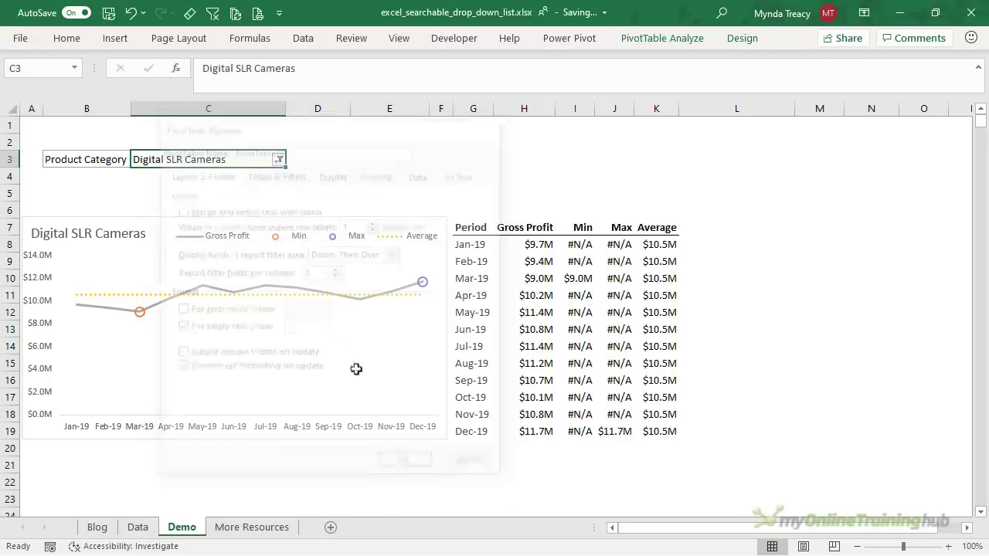
Enlarge the Product Category filter list, filter to Home & Office Phones and select an empty cell outside the PivotTable.
{"action": "left_click", "coordinate": [277, 161]}
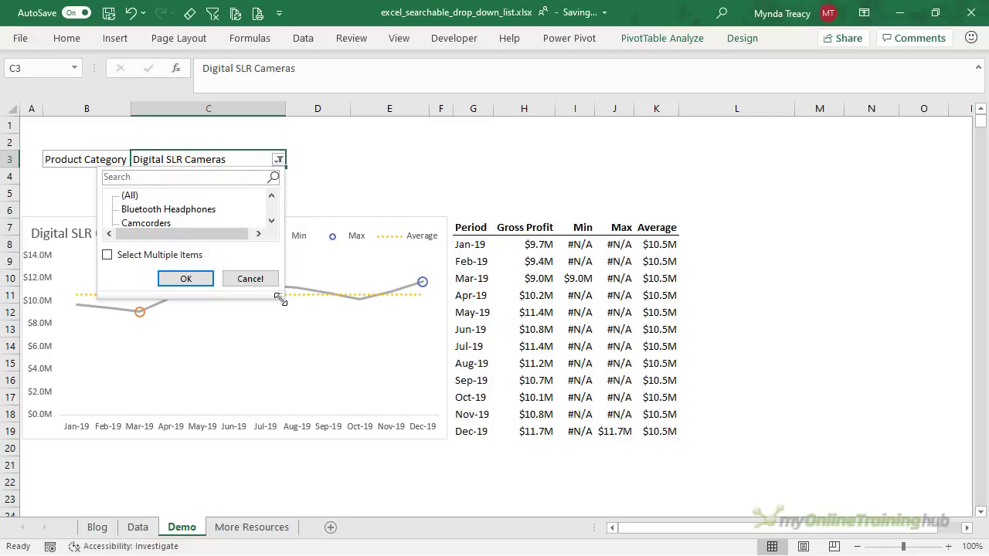
{"action": "left_click_drag", "start_coordinate": [280, 296], "coordinate": [315, 403]}
{"action": "left_click", "coordinate": [157, 337]}
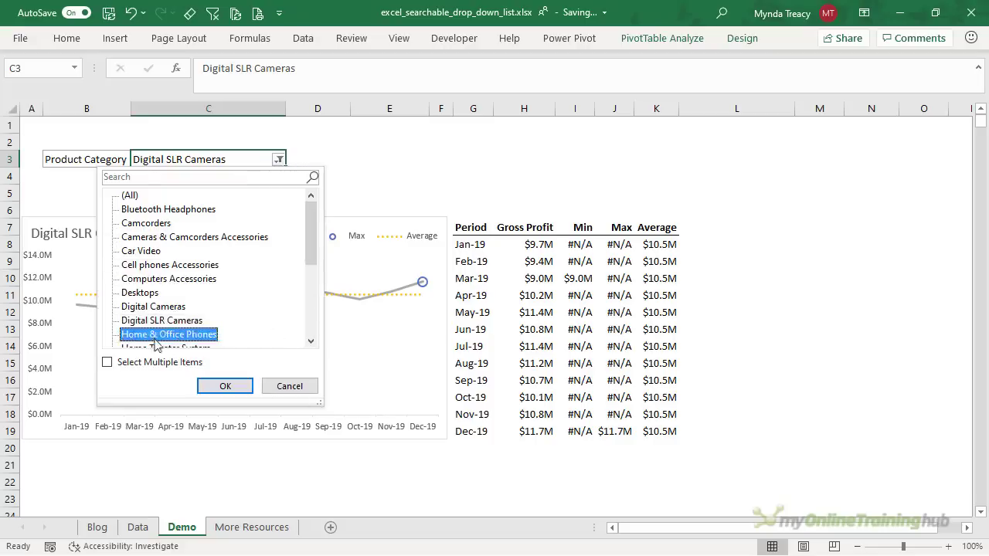
{"action": "left_click", "coordinate": [221, 386]}
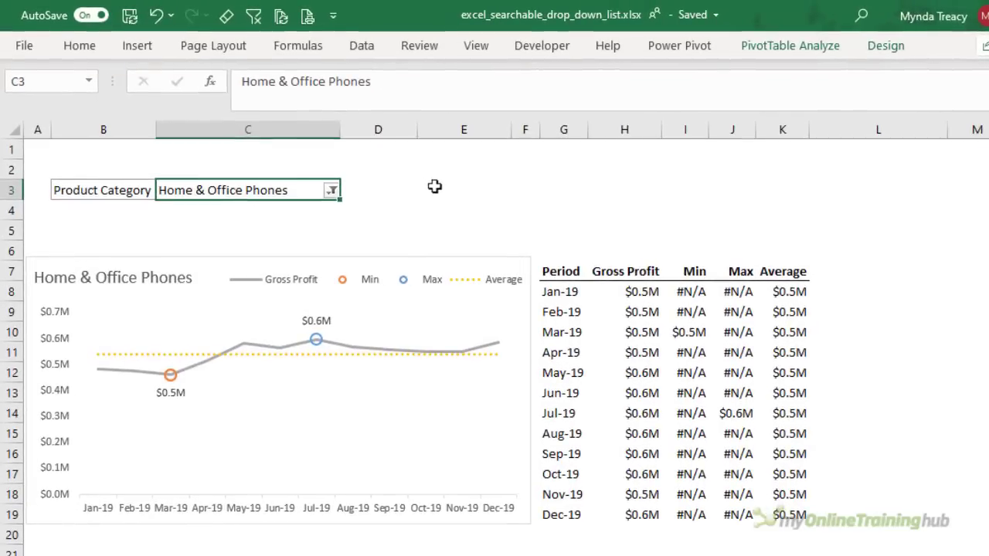
{"action": "left_click", "coordinate": [438, 189]}
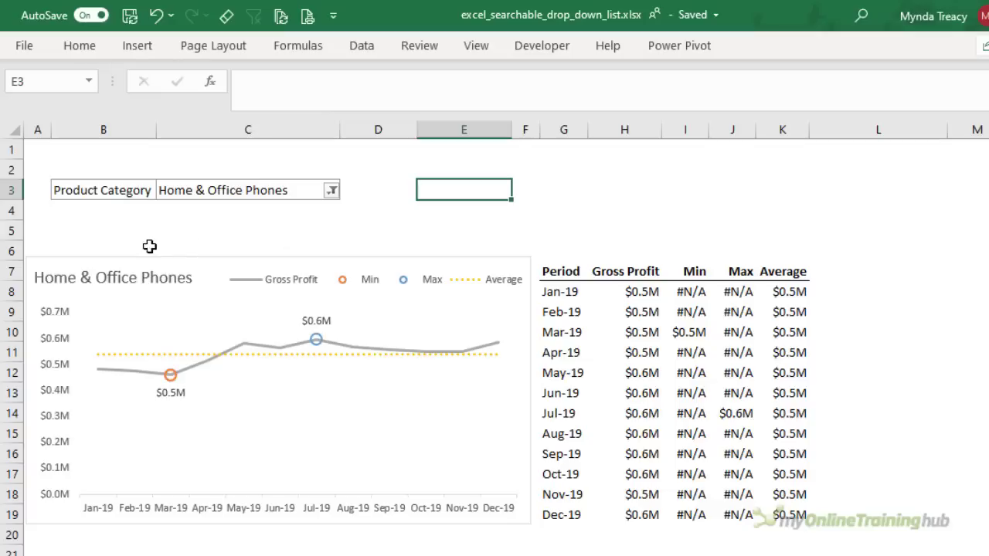
Review the Product Category filter cells, the source table on the Data sheet and the filter's item list on the Demo sheet.
{"action": "left_click", "coordinate": [100, 191]}
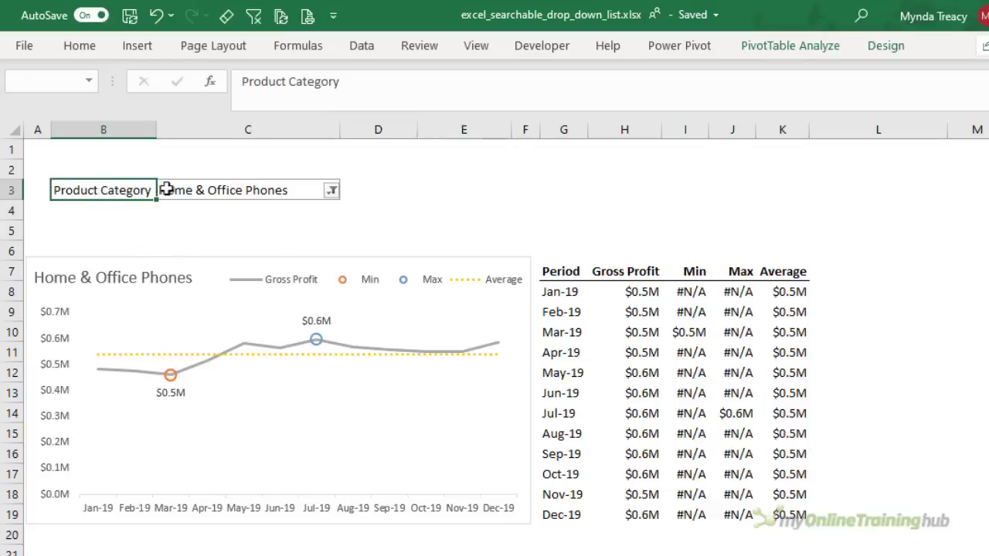
{"action": "left_click", "coordinate": [306, 189]}
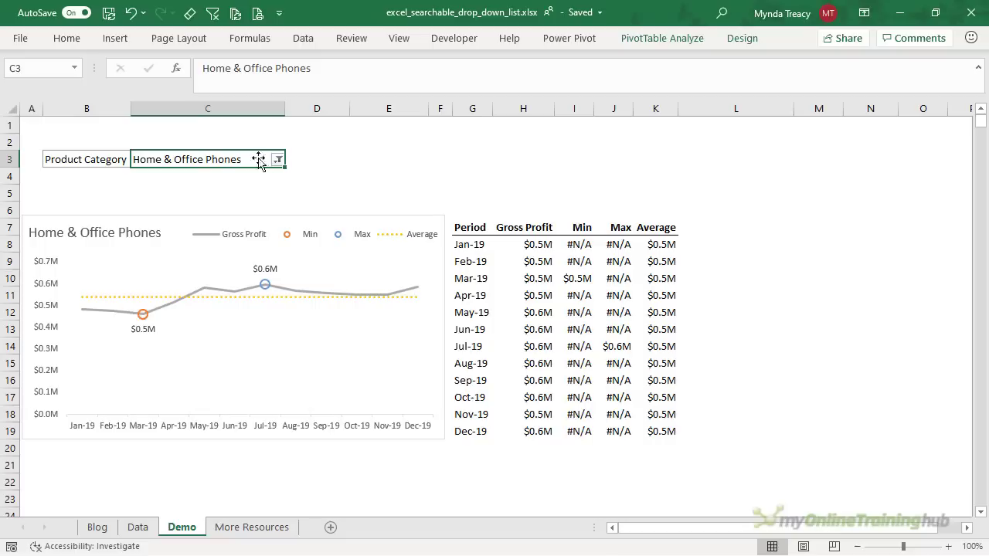
{"action": "left_click", "coordinate": [146, 527]}
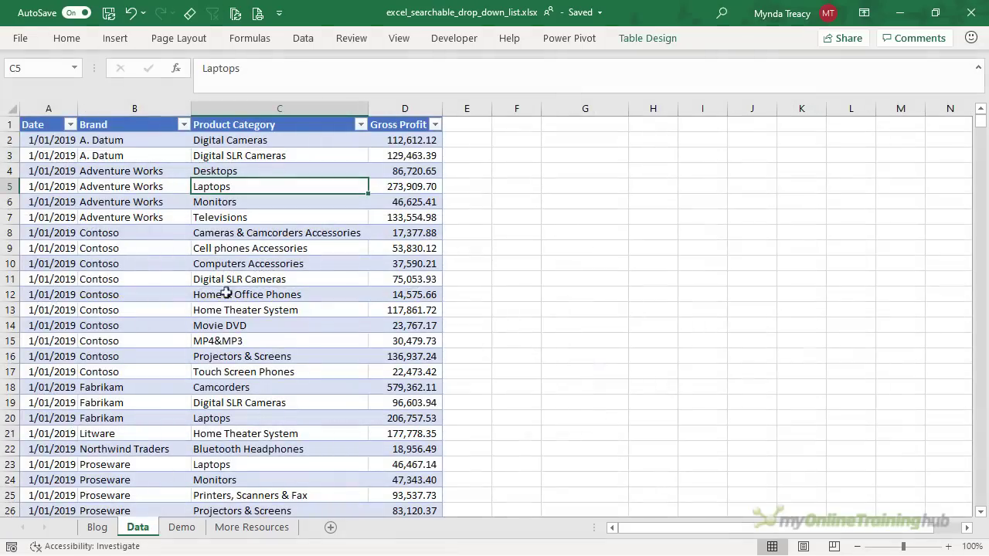
{"action": "left_click", "coordinate": [183, 529]}
{"action": "left_click", "coordinate": [278, 159]}
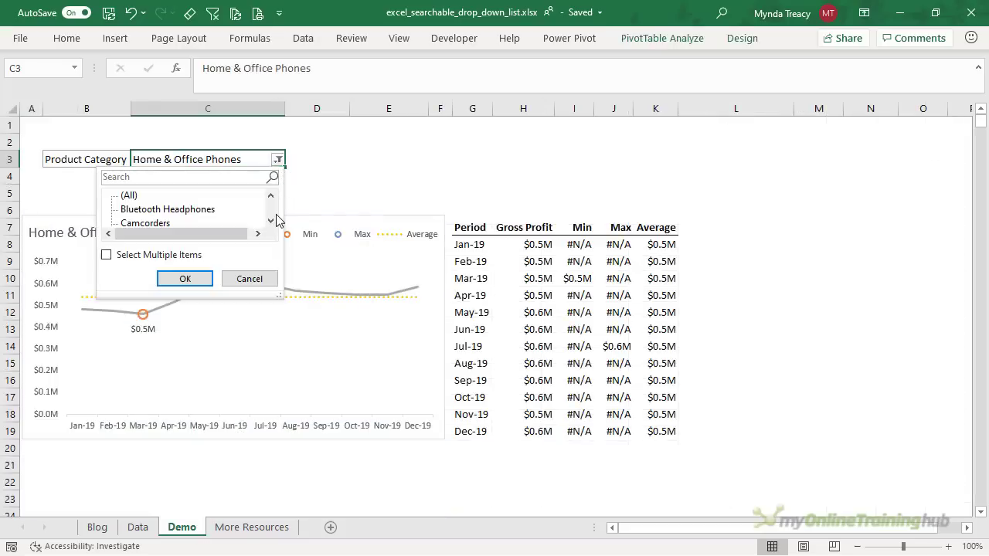
{"action": "left_click", "coordinate": [274, 157]}
Examine the refresh-on-open setting among the data options of the Product Category PivotTable, then close the options without changes.
{"action": "right_click", "coordinate": [259, 159]}
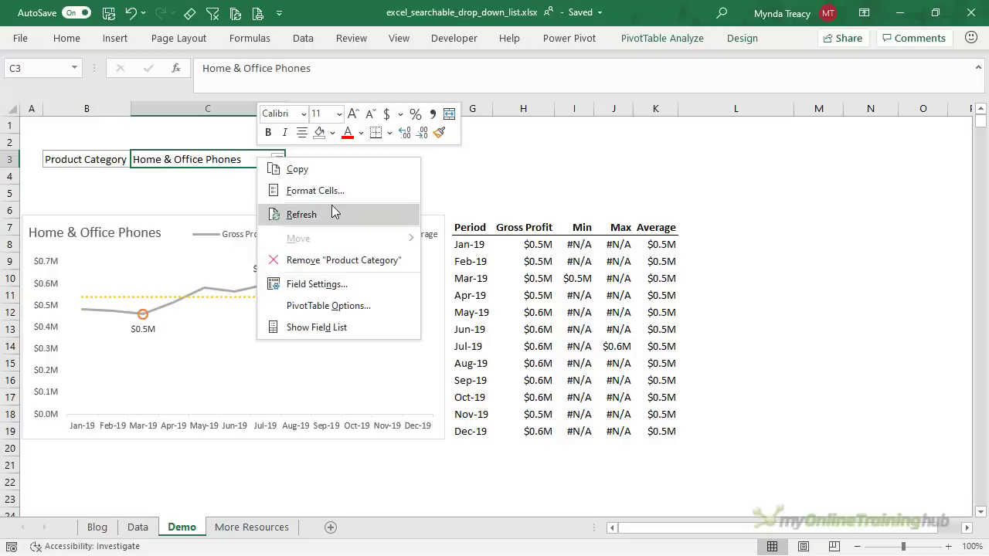
{"action": "left_click", "coordinate": [386, 305]}
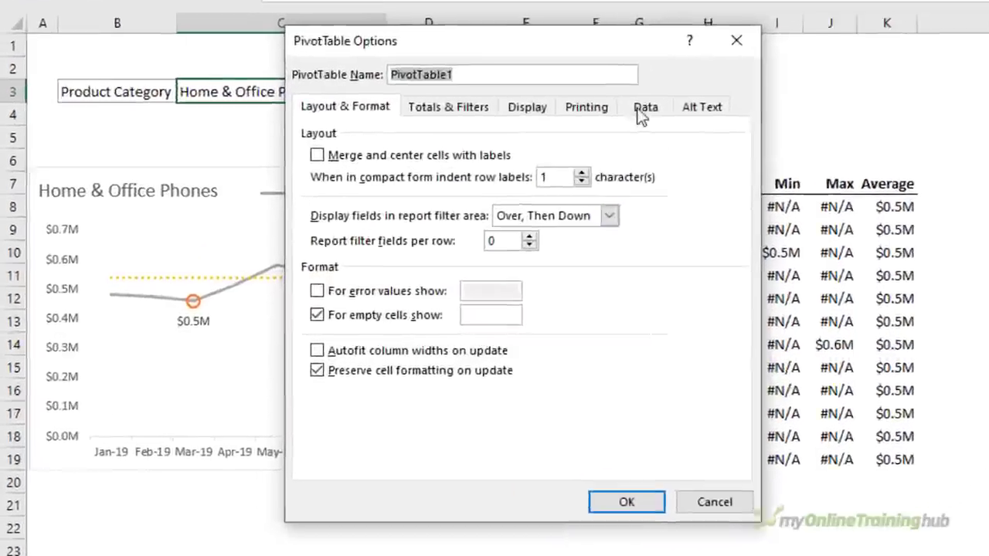
{"action": "left_click", "coordinate": [460, 175]}
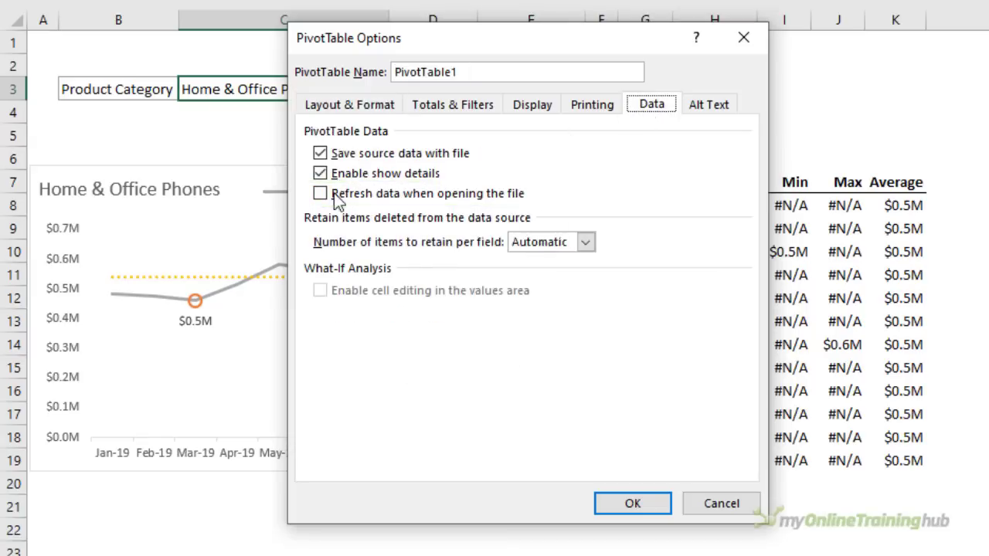
{"action": "left_click", "coordinate": [703, 497]}
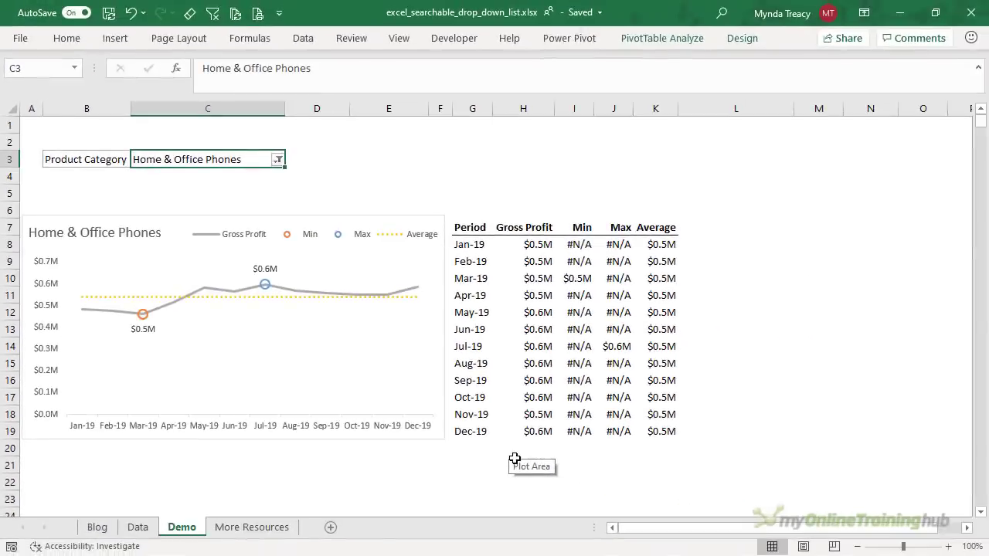
Clear the product category in cell C5 of the Data sheet and refresh the Product Category PivotTable on the Demo sheet.
{"action": "left_click", "coordinate": [138, 527]}
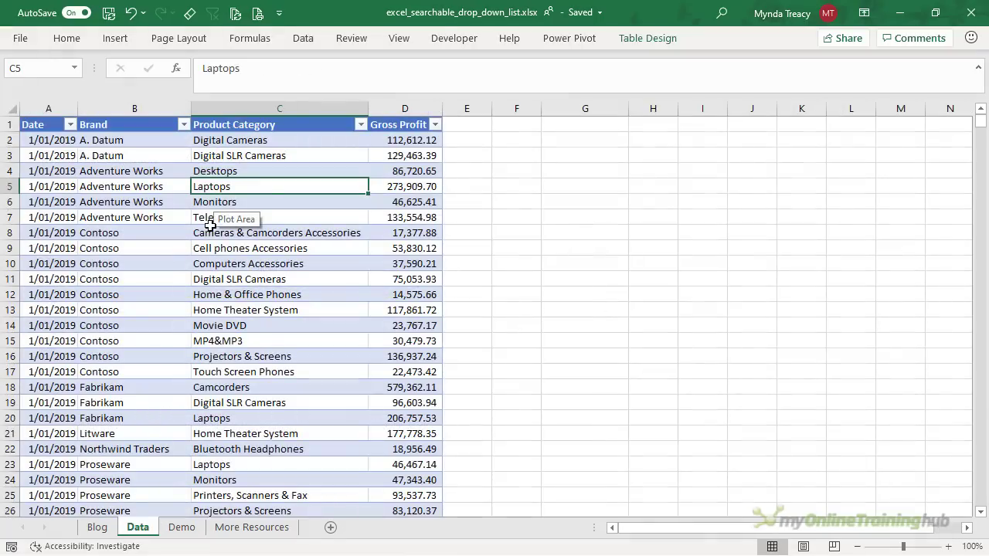
{"action": "key", "text": "Delete"}
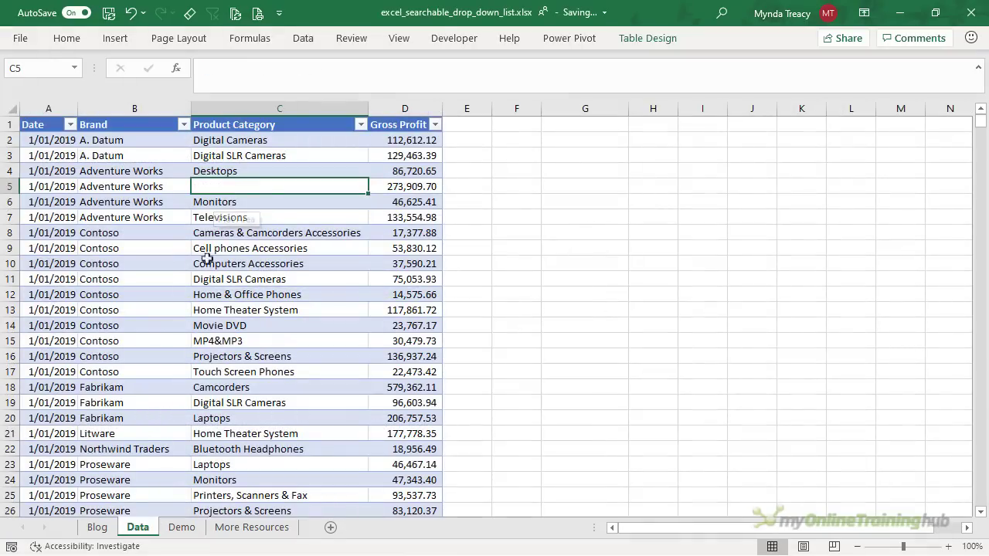
{"action": "left_click", "coordinate": [183, 527]}
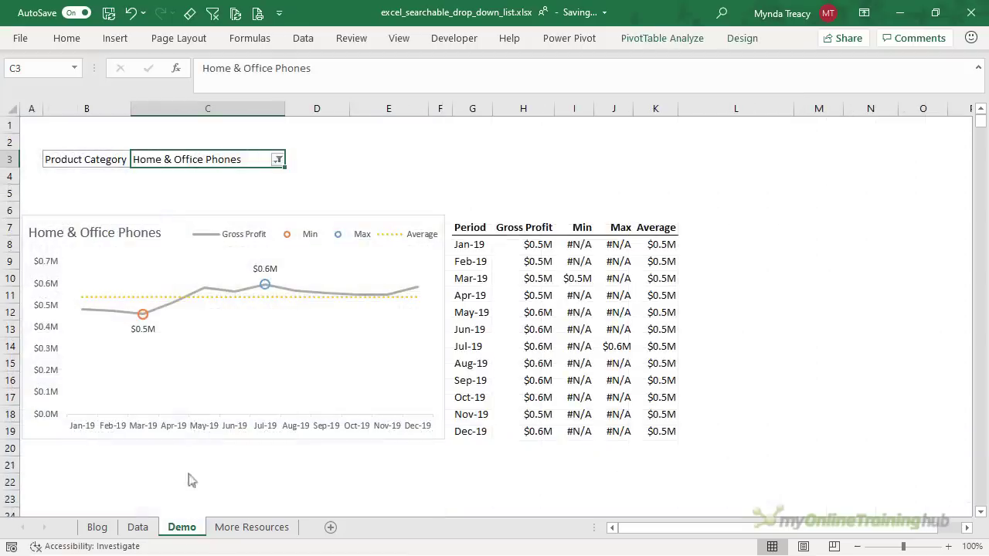
{"action": "right_click", "coordinate": [232, 166]}
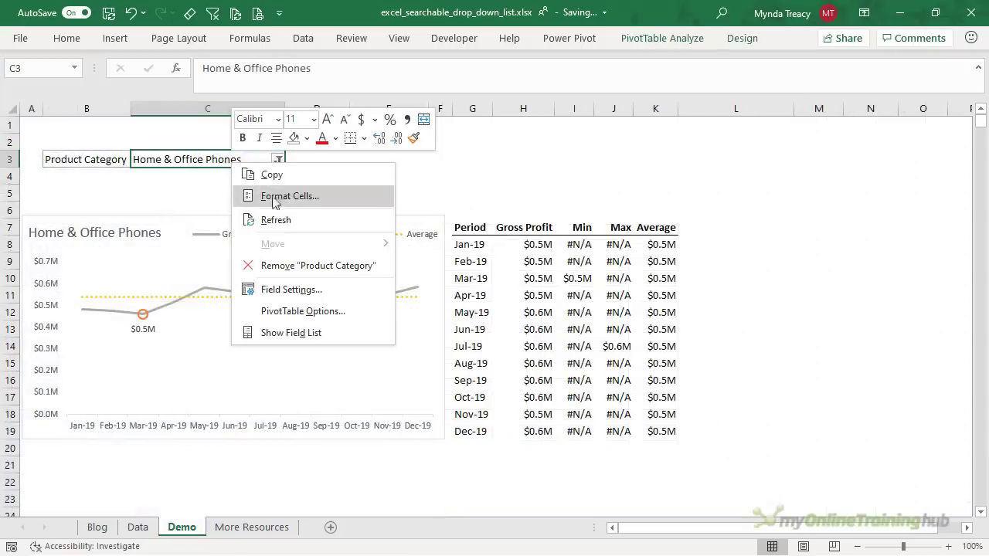
{"action": "left_click", "coordinate": [300, 219]}
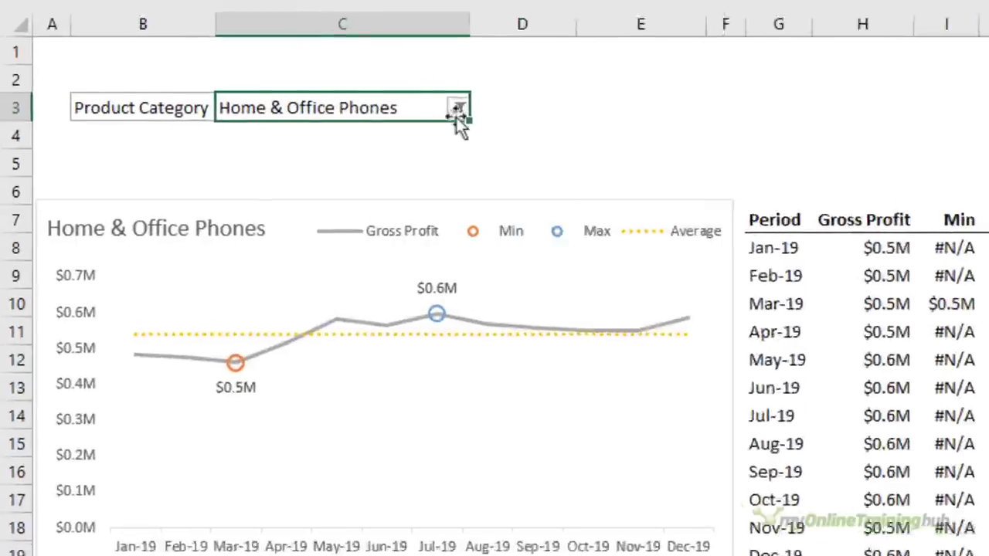
Check the enlarged Product Category filter list through to its end for a blank item, then close it without changing the filter.
{"action": "left_click", "coordinate": [456, 111]}
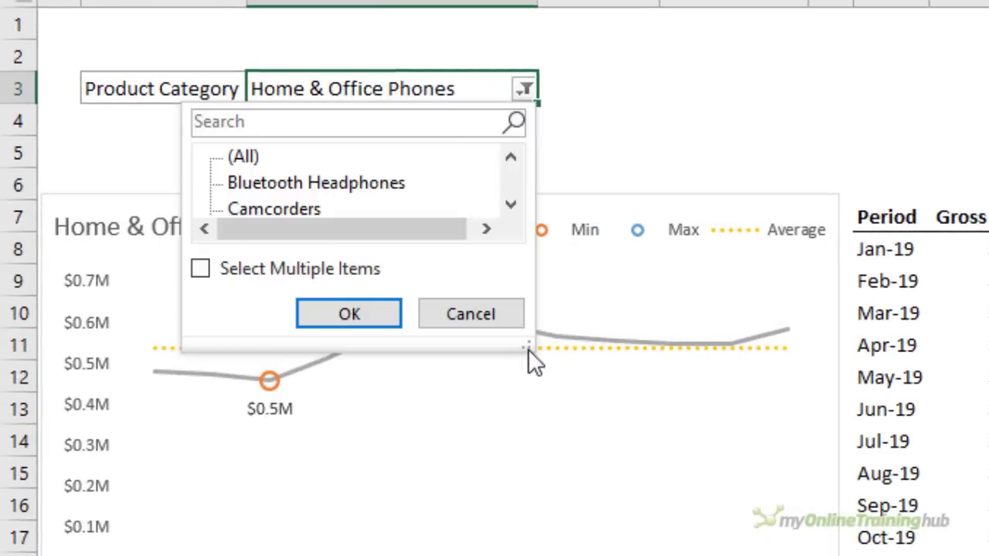
{"action": "left_click_drag", "start_coordinate": [528, 348], "coordinate": [544, 548]}
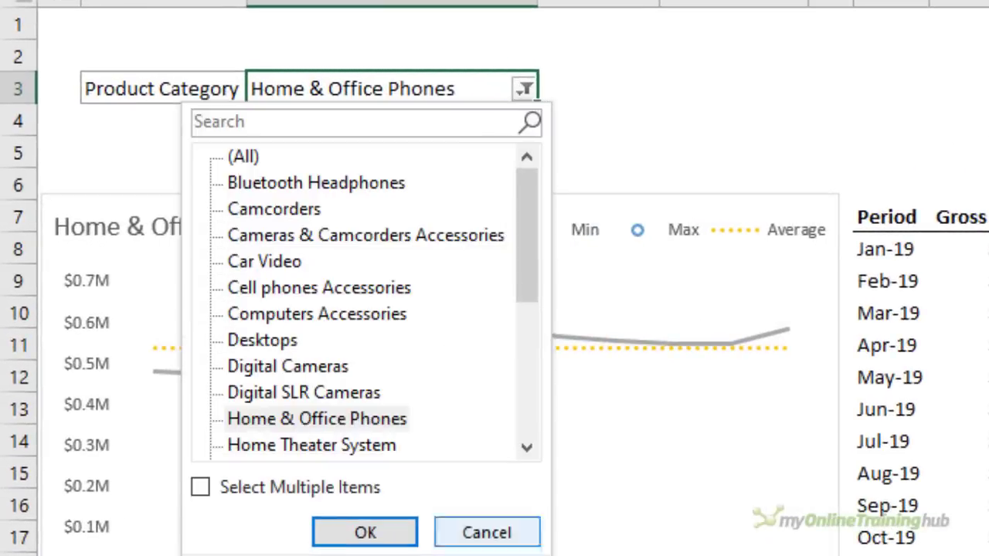
{"action": "left_click_drag", "start_coordinate": [535, 246], "coordinate": [535, 442]}
{"action": "left_click", "coordinate": [301, 444]}
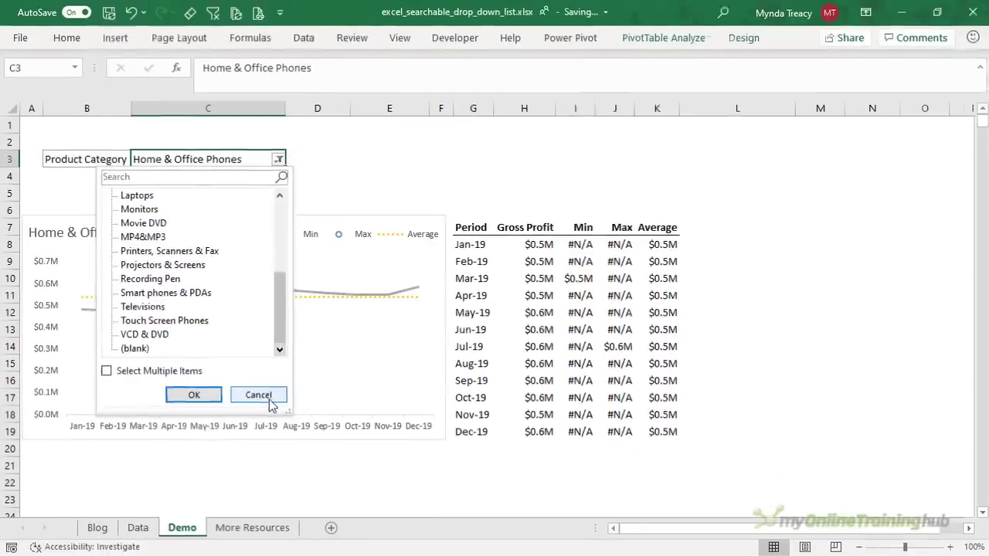
{"action": "left_click", "coordinate": [486, 533]}
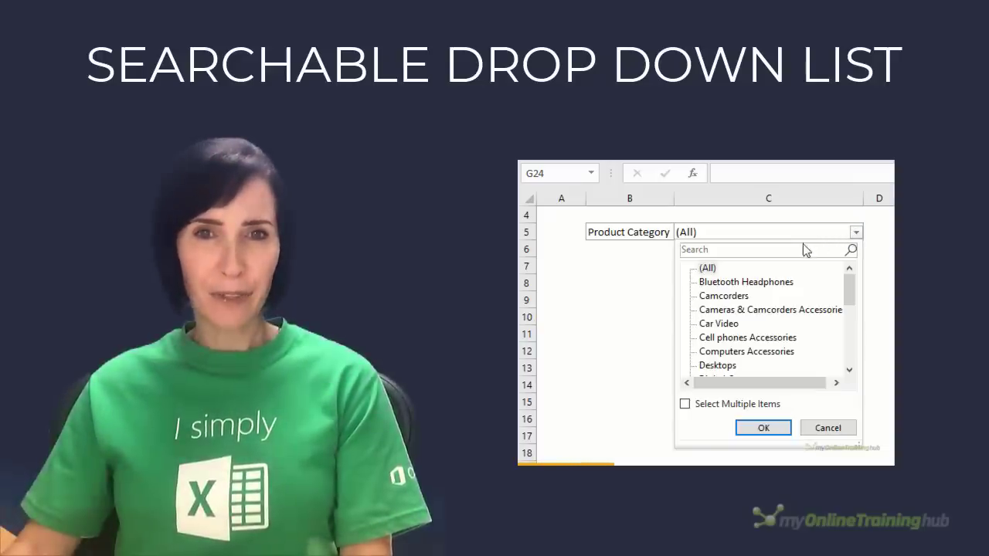
{"action": "left_click", "coordinate": [797, 249]}
{"action": "type", "text": "cam"}
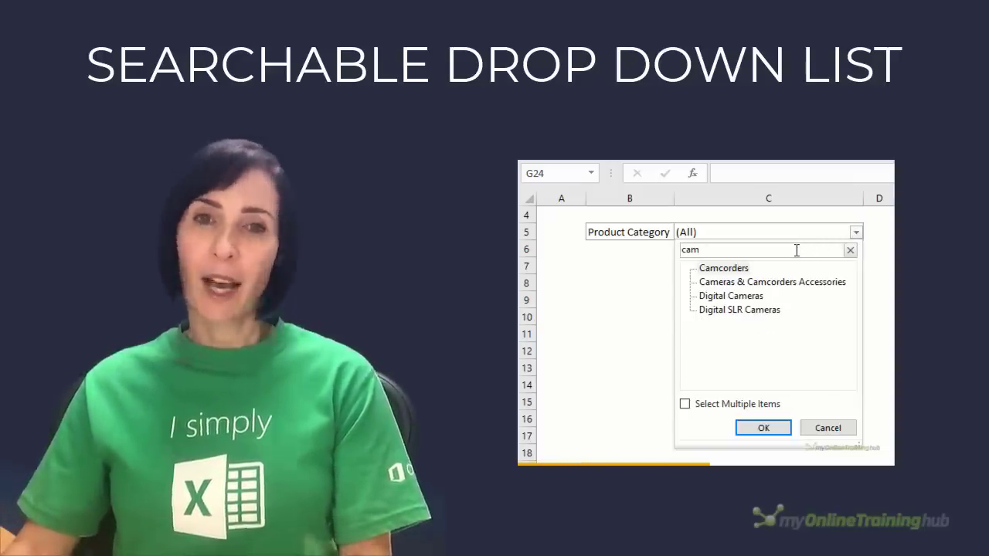
{"action": "left_click", "coordinate": [764, 282]}
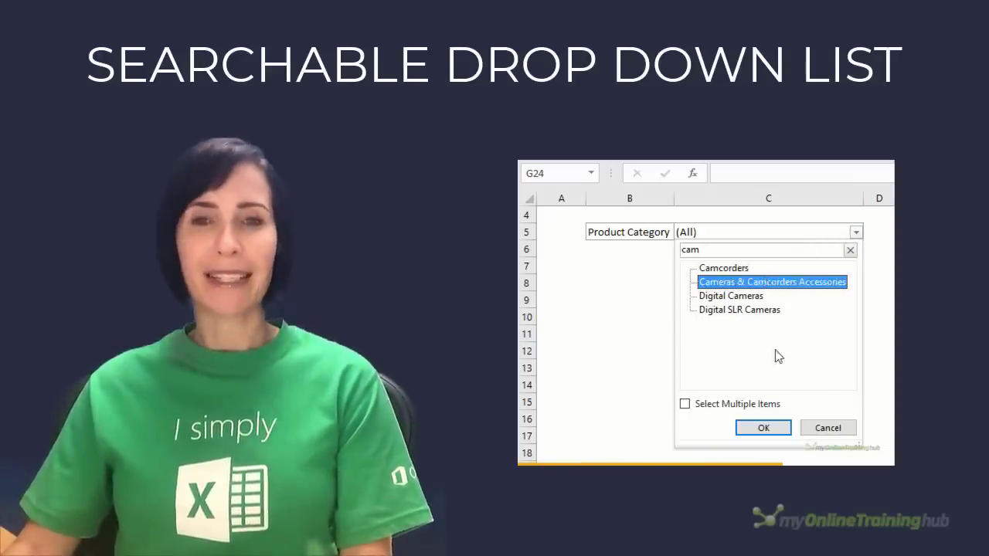
{"action": "left_click", "coordinate": [763, 428]}
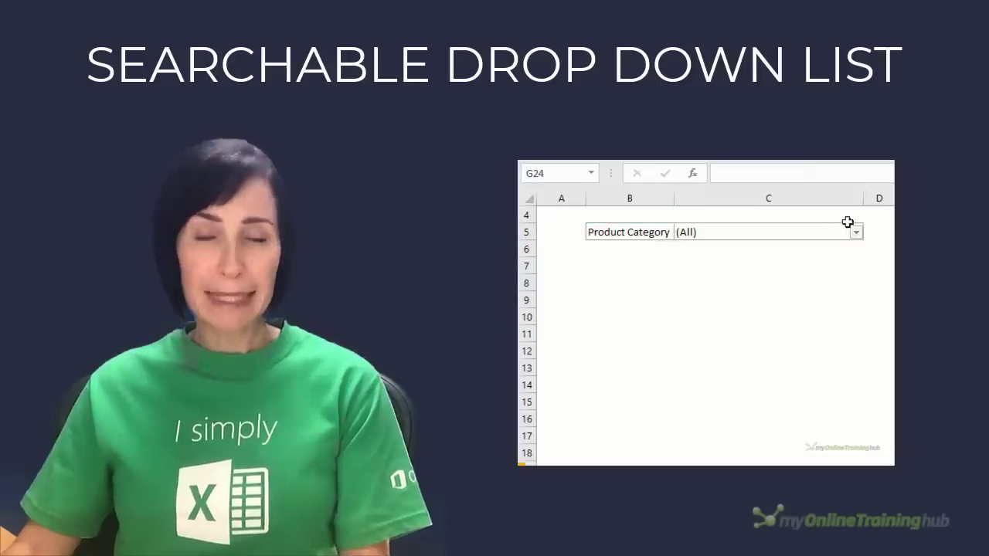
{"action": "left_click", "coordinate": [855, 233]}
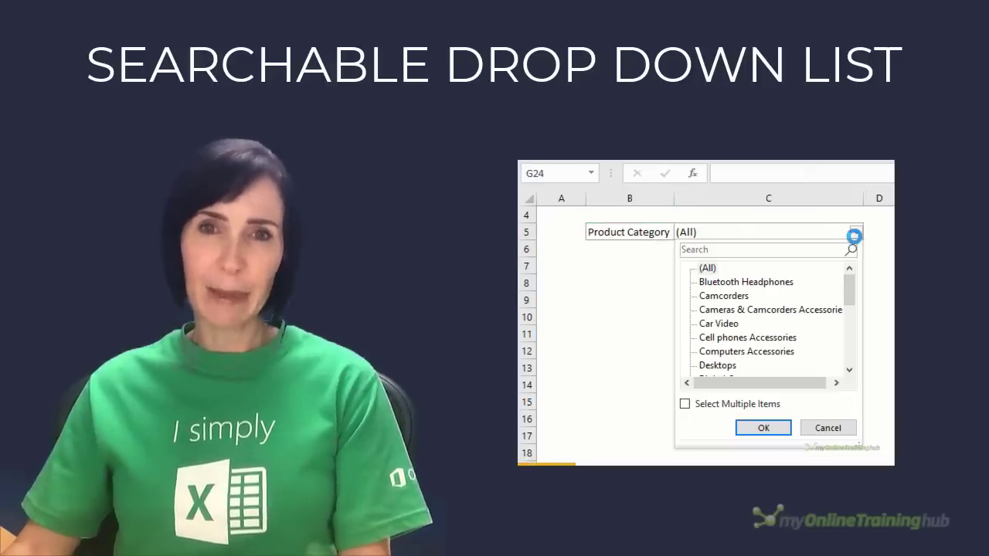
{"action": "left_click", "coordinate": [795, 249]}
{"action": "type", "text": "cam"}
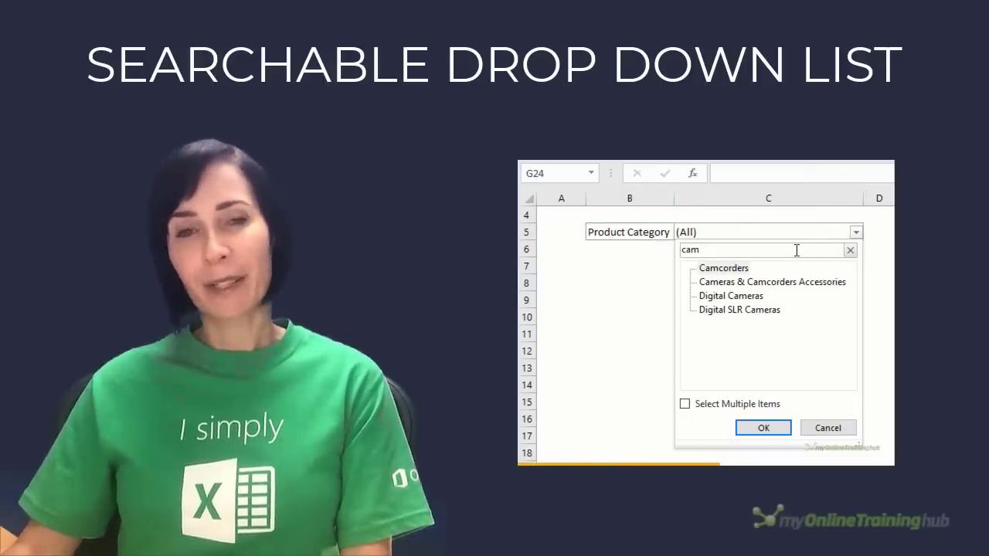
{"action": "left_click", "coordinate": [770, 282]}
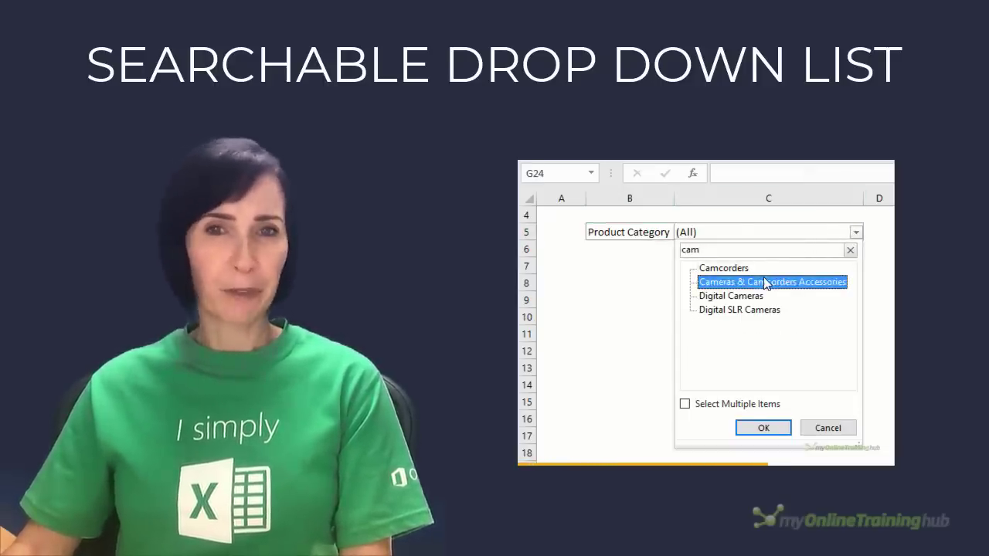
{"action": "left_click", "coordinate": [763, 428]}
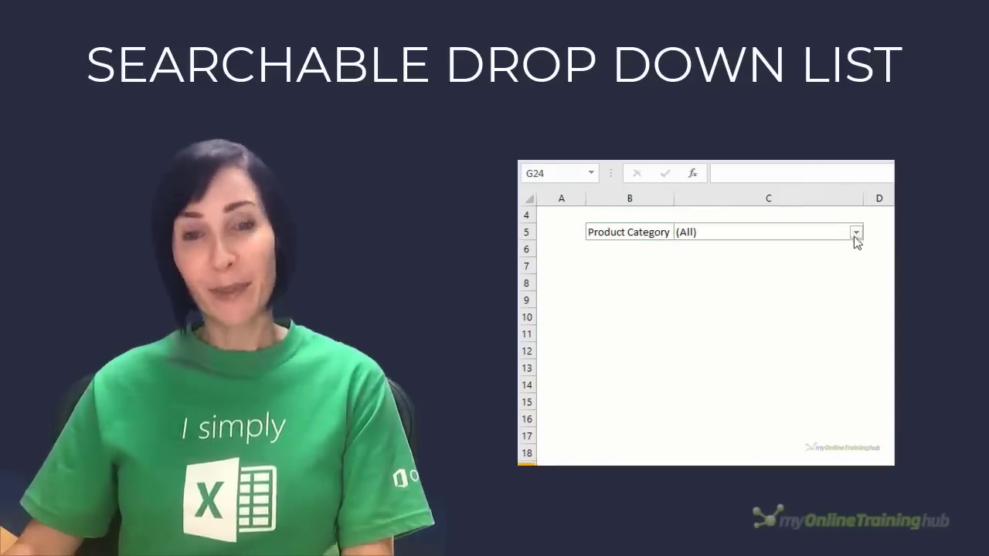